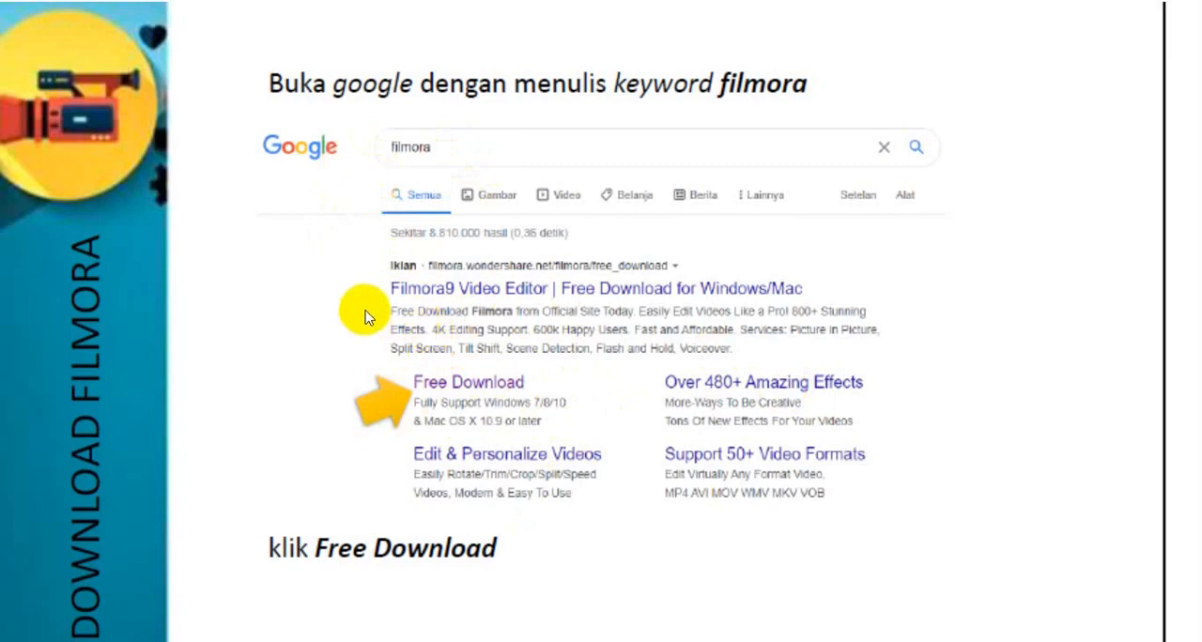
pyautogui.click(482, 399)
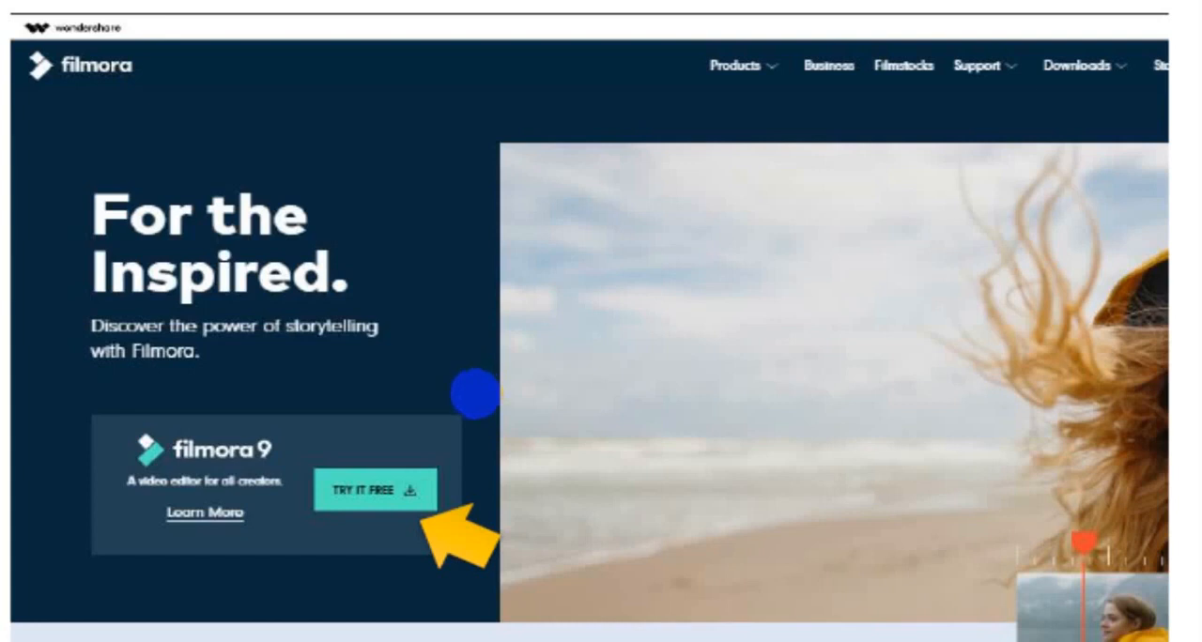
pyautogui.click(354, 493)
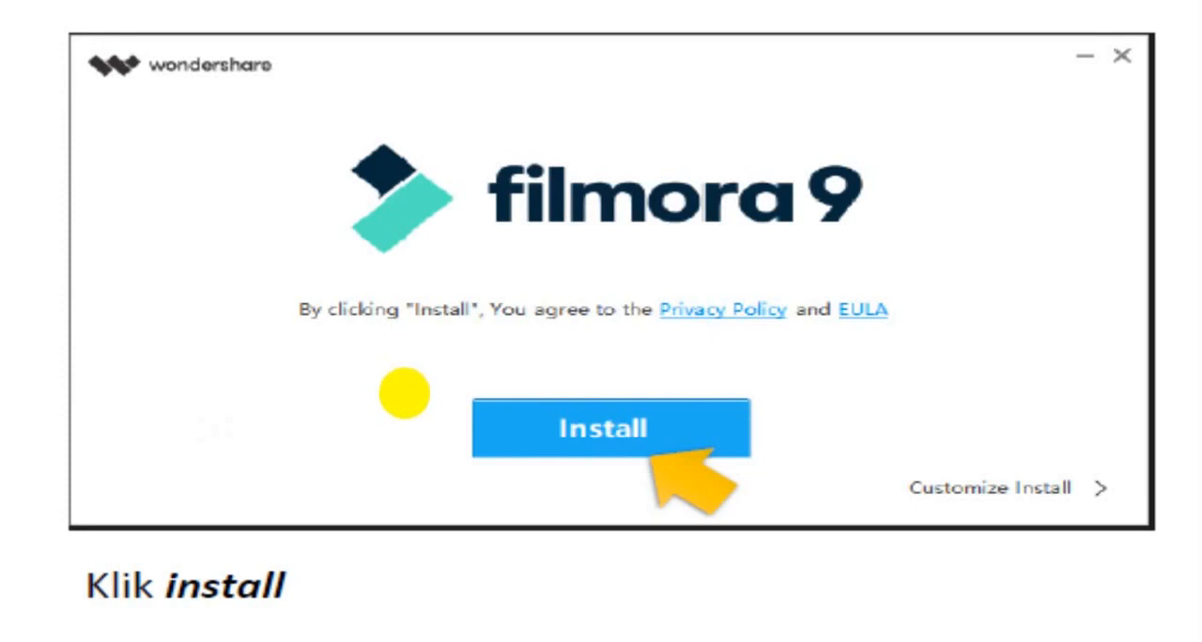
pyautogui.click(405, 393)
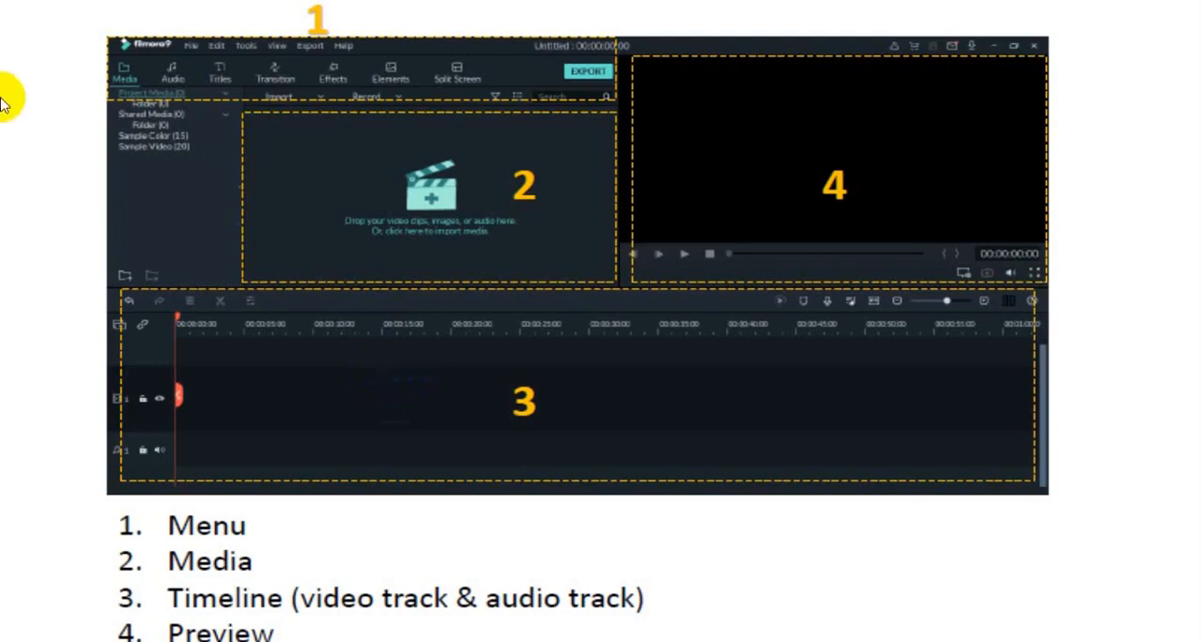
pyautogui.click(312, 36)
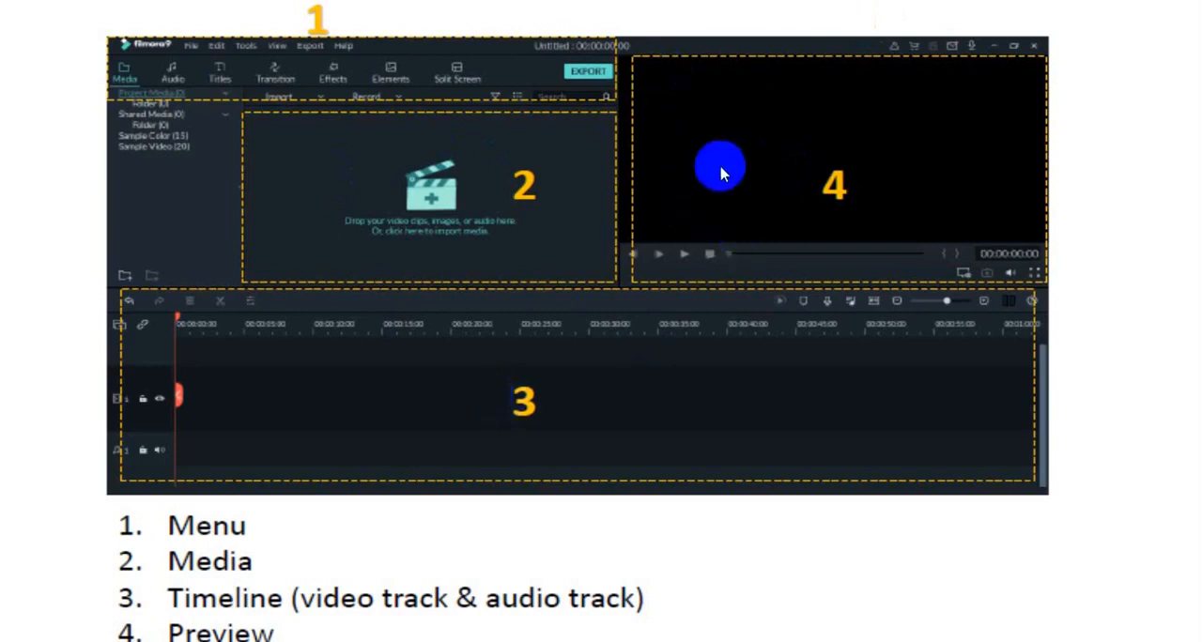
pyautogui.click(674, 271)
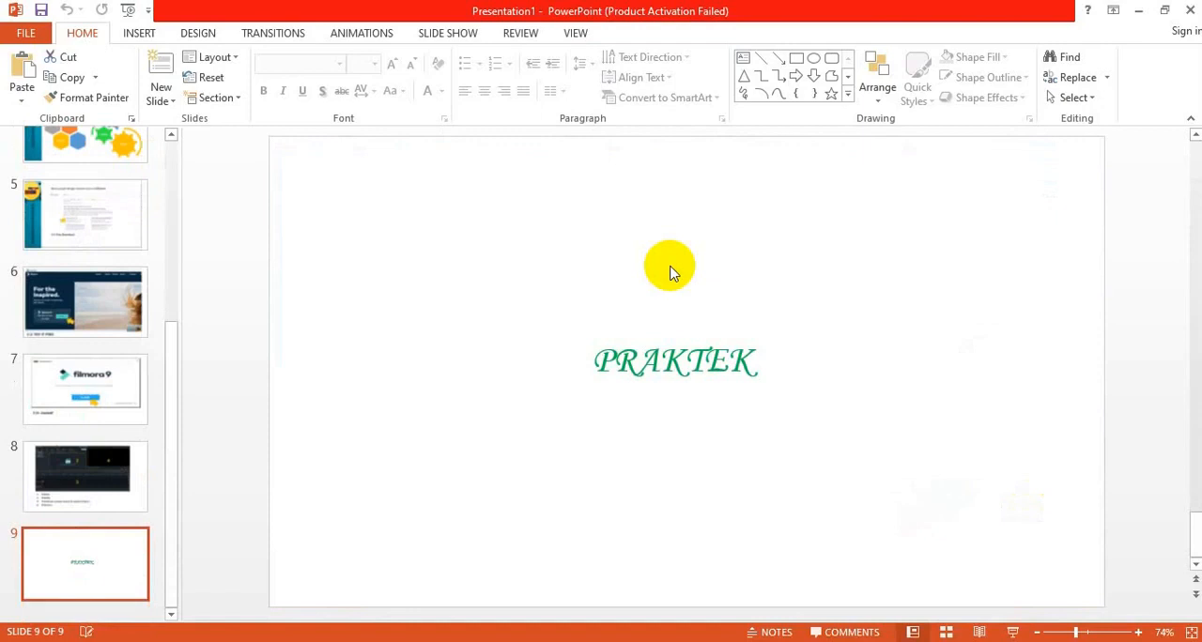
# Switch to Filmora9 and import the oon myung instrumental, the 29 Reaksi Kimia video, movie and movie_2 from the Diseminasi folder.
pyautogui.click(1139, 11)
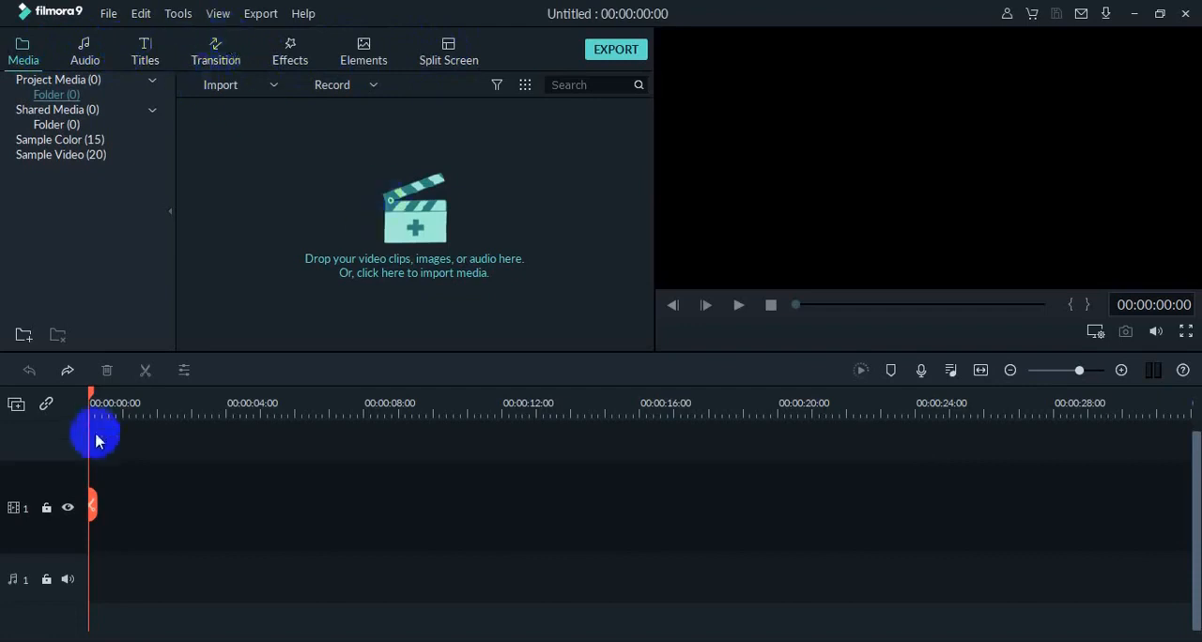
pyautogui.click(244, 90)
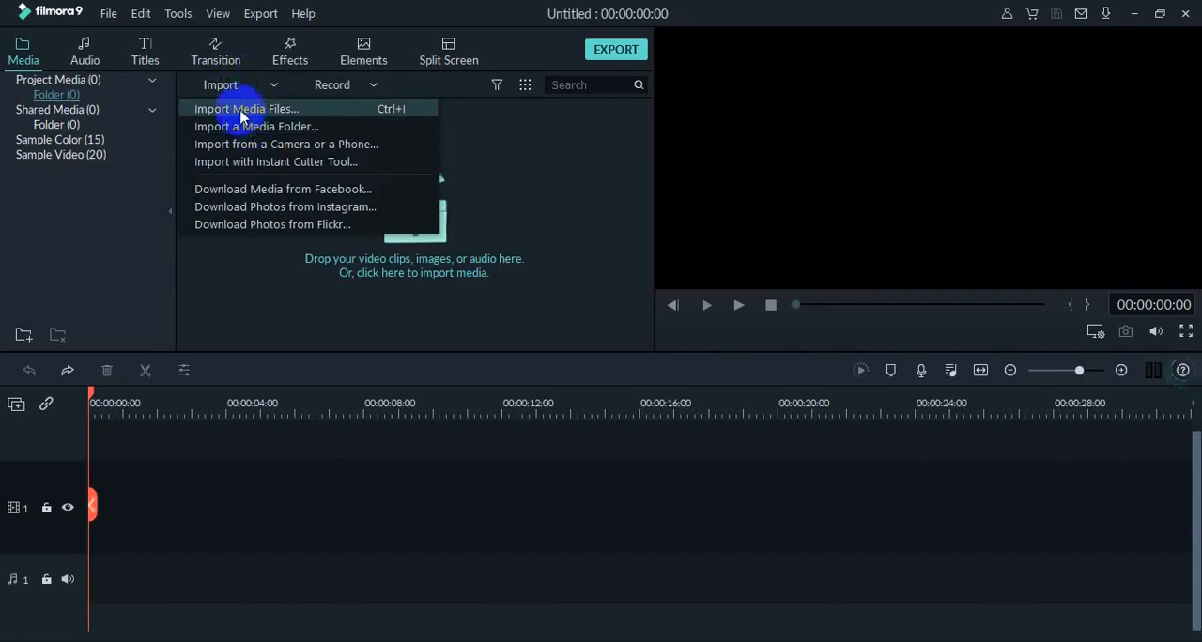
pyautogui.click(242, 110)
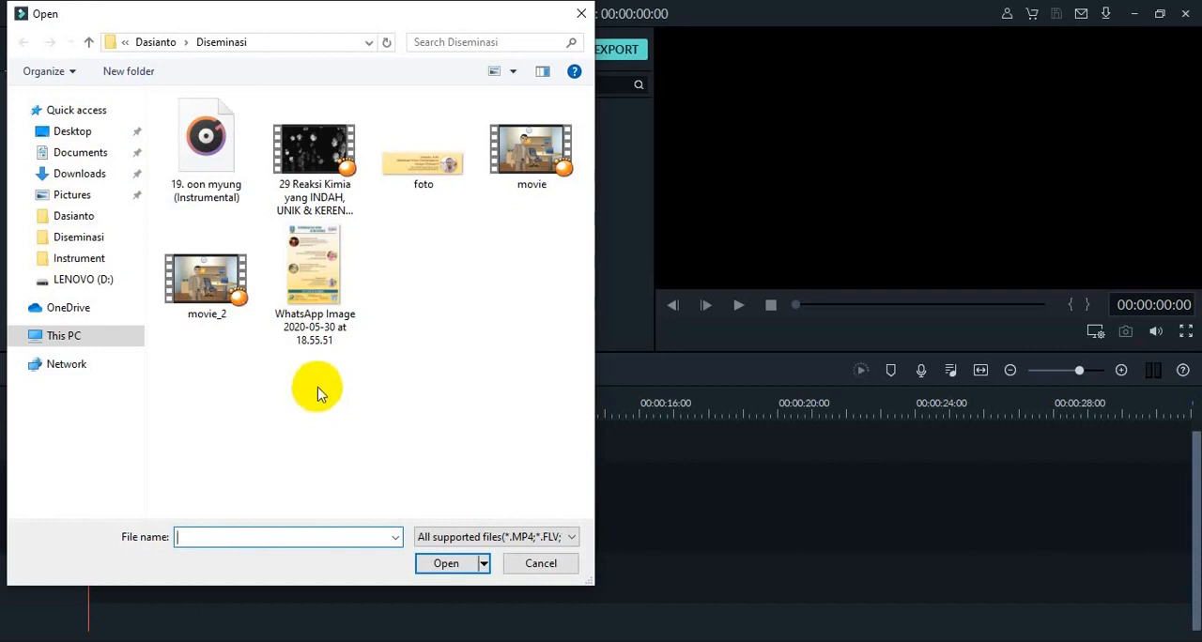
pyautogui.click(210, 160)
pyautogui.keyDown('ctrl'); pyautogui.click(314, 151); pyautogui.keyUp('ctrl')
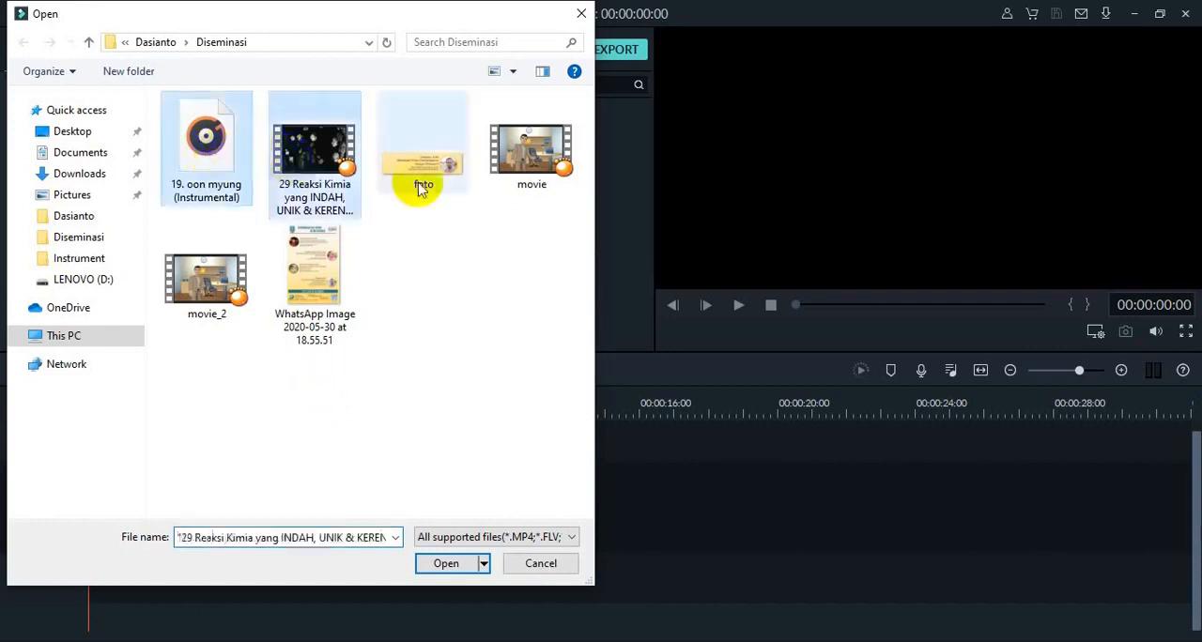
pyautogui.keyDown('ctrl'); pyautogui.click(537, 169); pyautogui.keyUp('ctrl')
pyautogui.keyDown('ctrl'); pyautogui.click(176, 273); pyautogui.keyUp('ctrl')
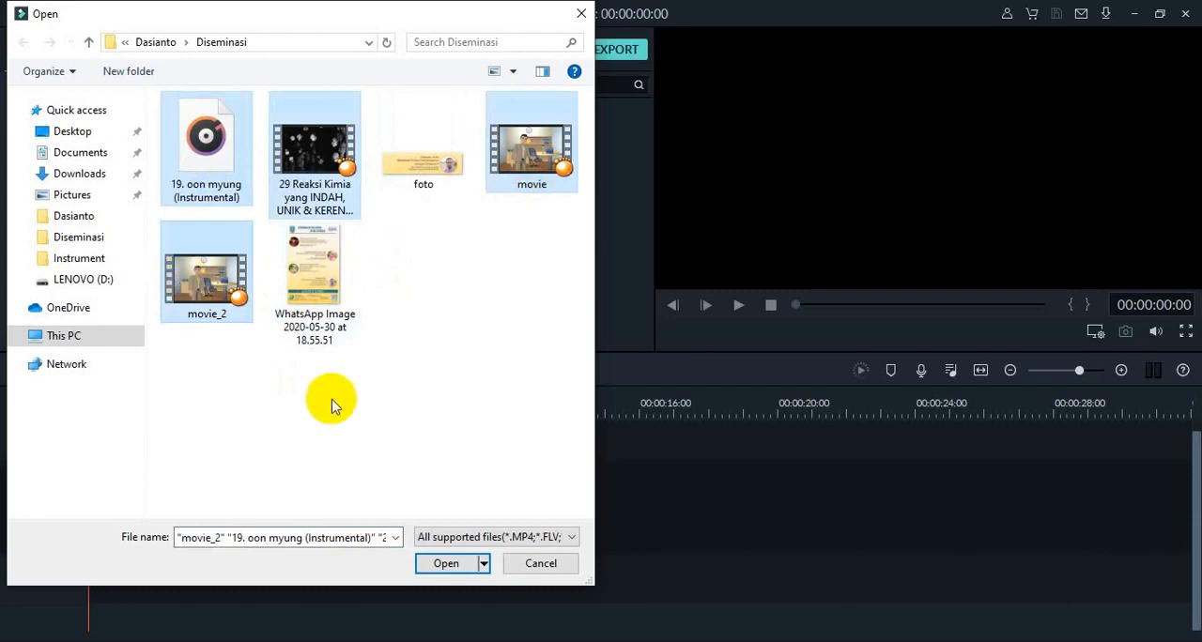
pyautogui.click(440, 564)
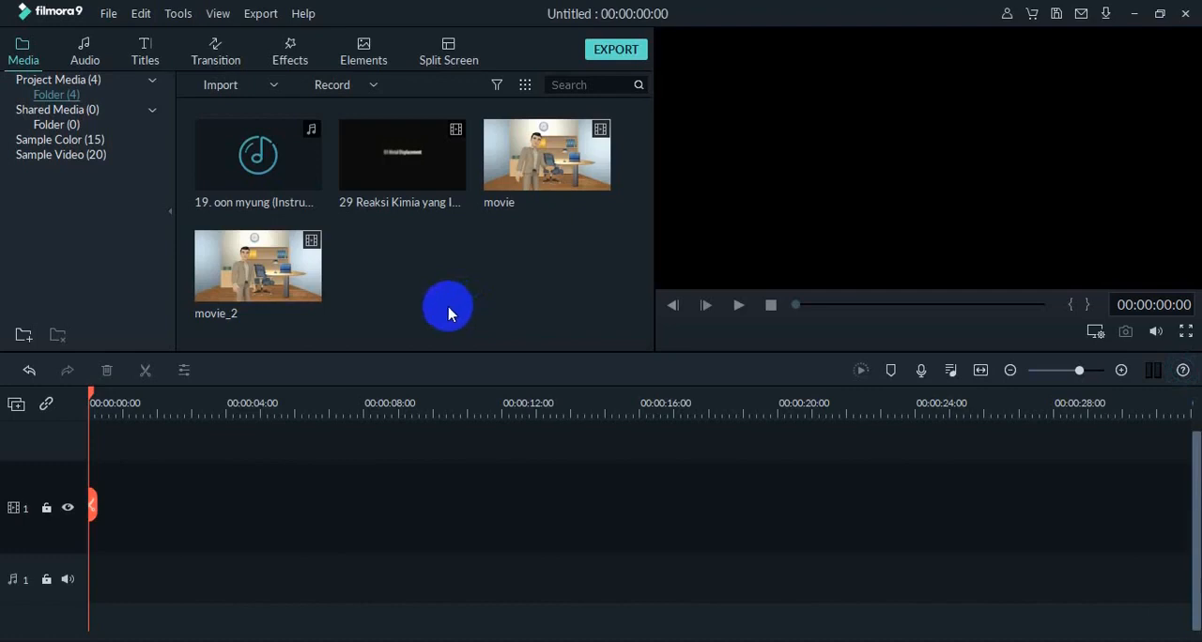
# Preview the Opener 11 title template and place it at the start of video track 1.
pyautogui.click(156, 60)
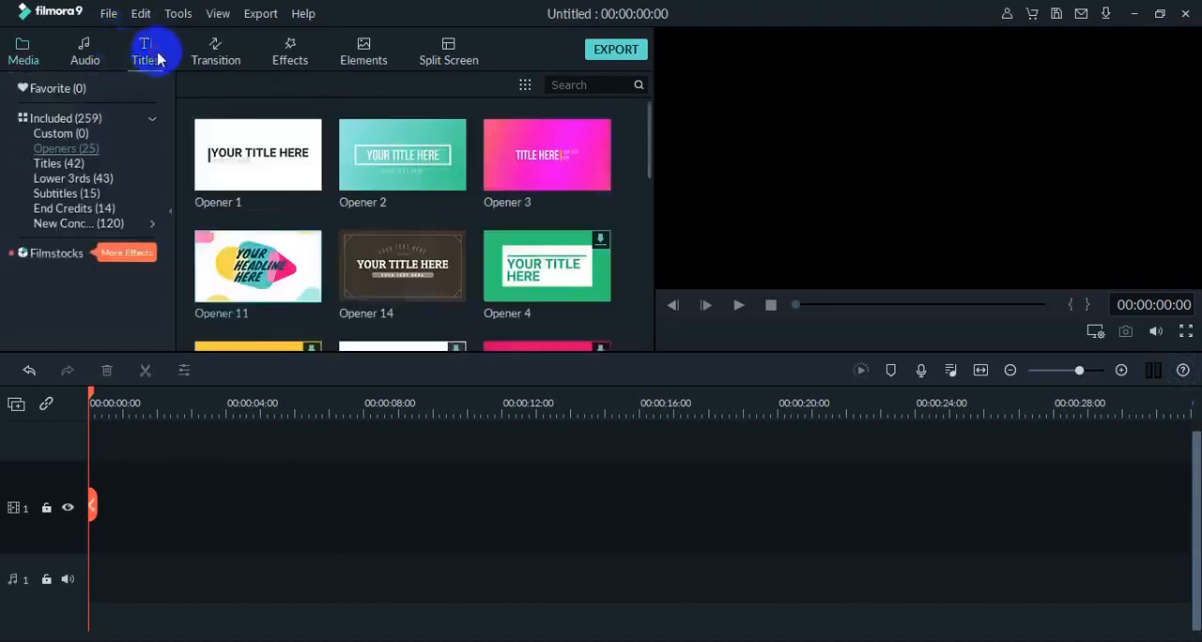
pyautogui.click(76, 166)
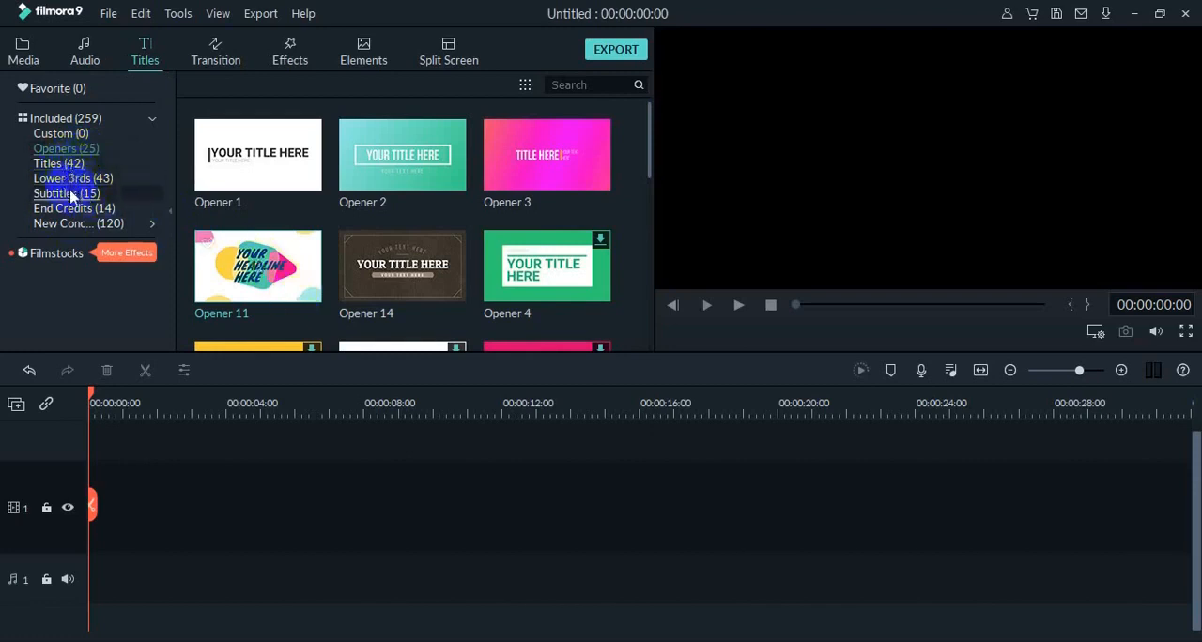
pyautogui.click(216, 204)
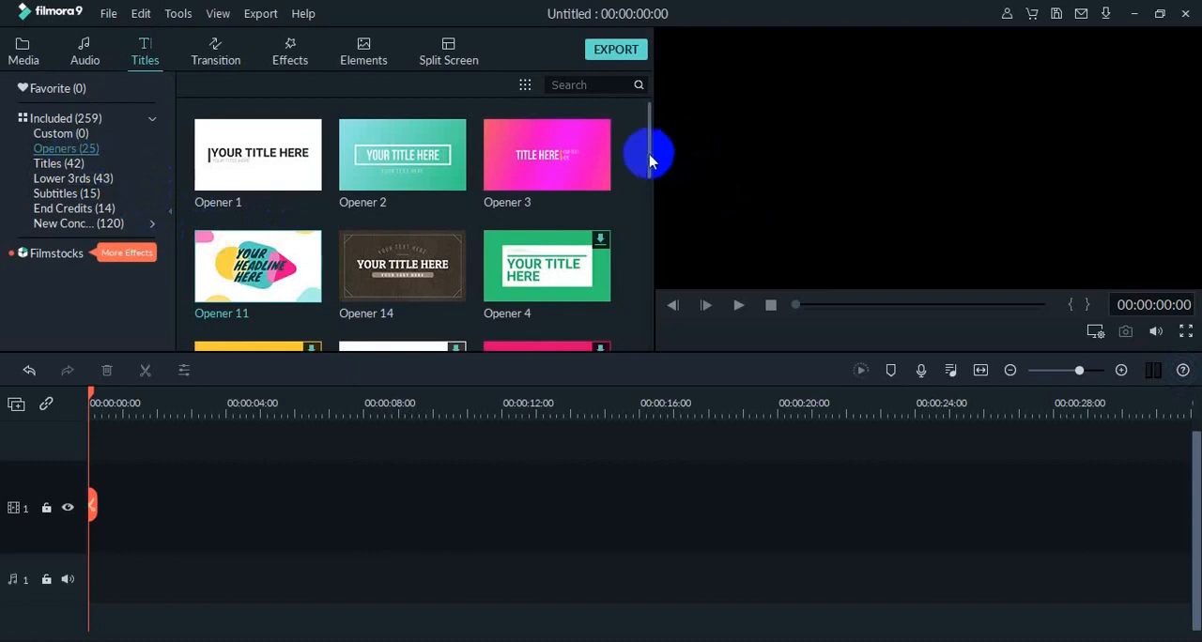
pyautogui.moveTo(649, 153)
pyautogui.mouseDown()
pyautogui.moveTo(639, 263)
pyautogui.moveTo(623, 207)
pyautogui.moveTo(636, 171)
pyautogui.mouseUp()
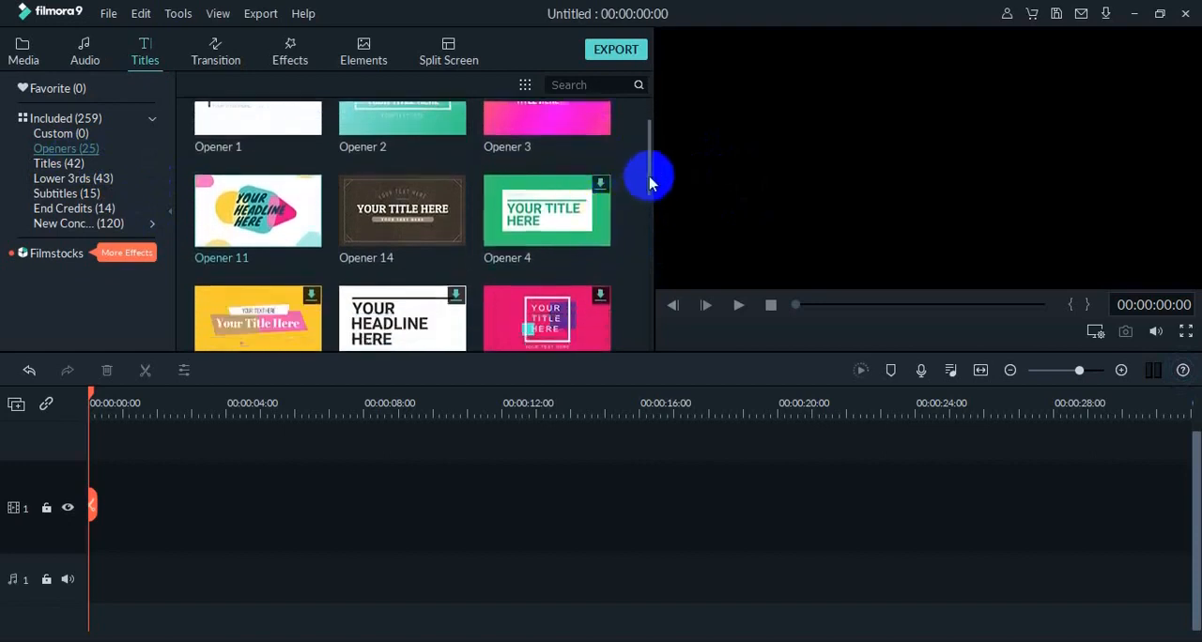
pyautogui.moveTo(648, 175); pyautogui.dragTo(654, 157)
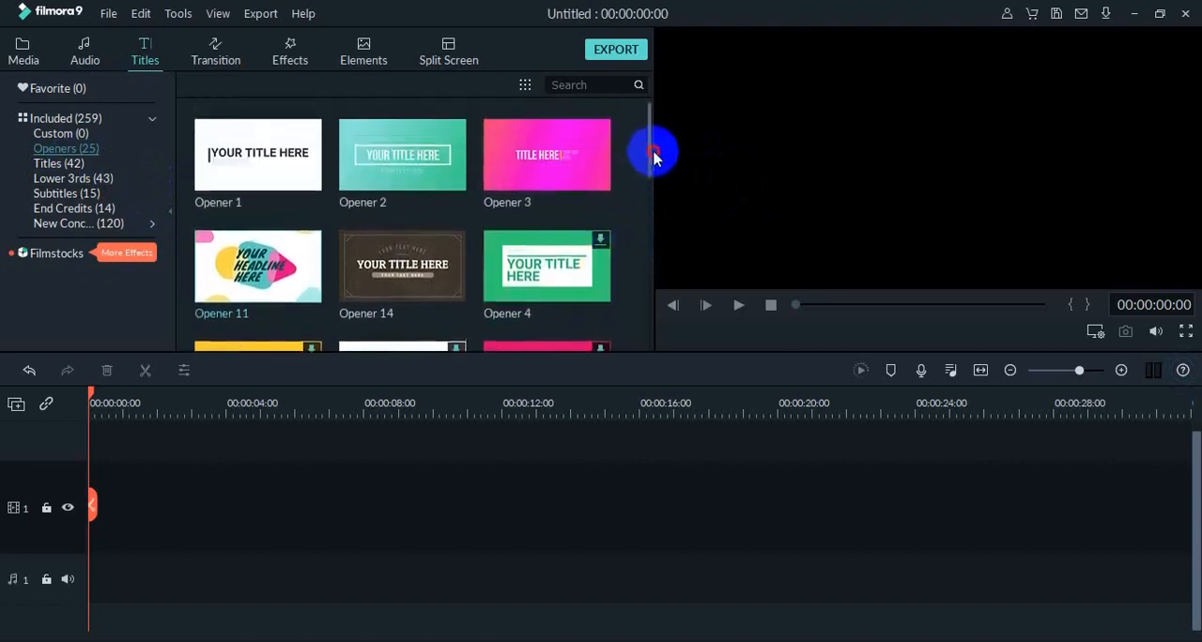
pyautogui.click(284, 270)
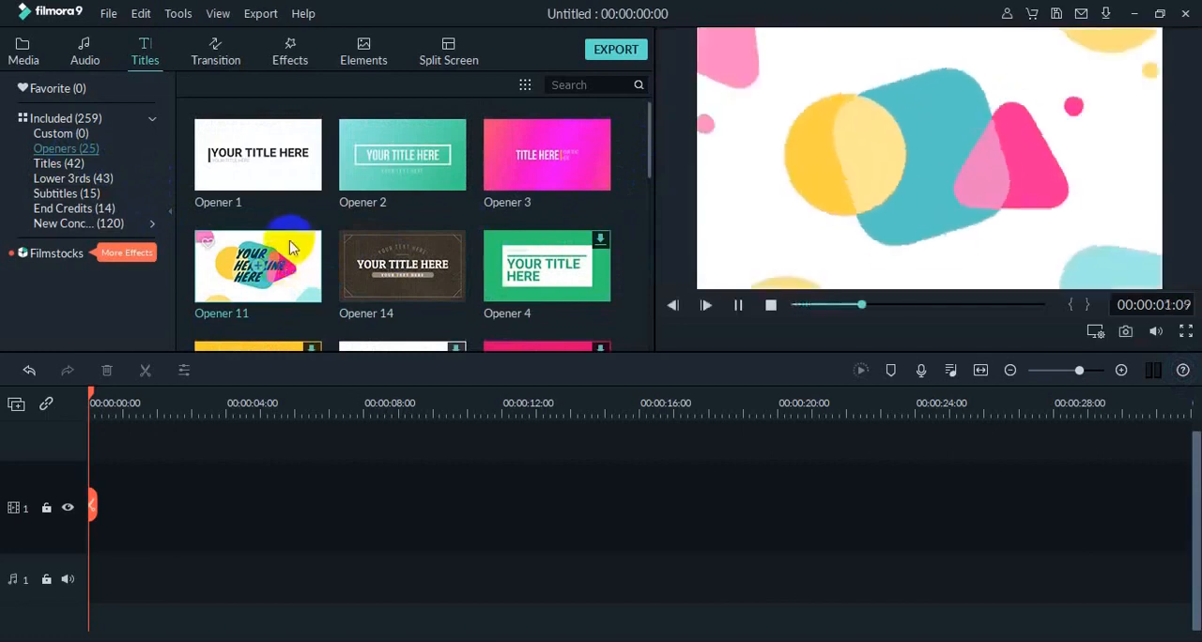
pyautogui.moveTo(286, 255); pyautogui.dragTo(99, 502)
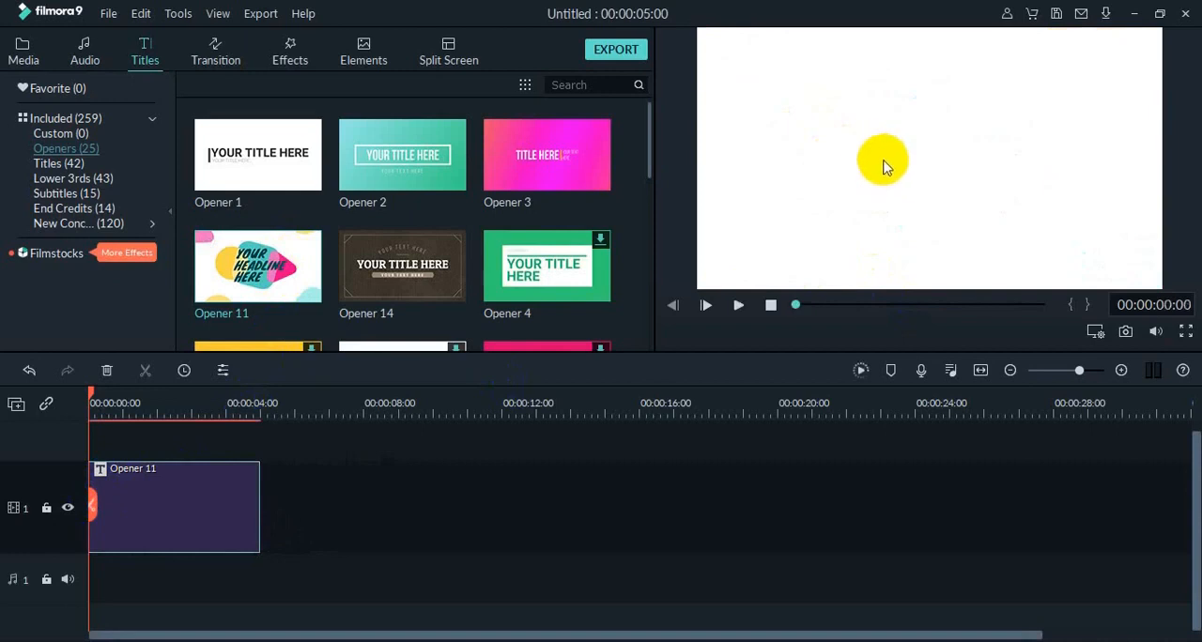
# Open the Opener 11 clip for text editing and select its first line, YOUR.
pyautogui.doubleClick(167, 474)
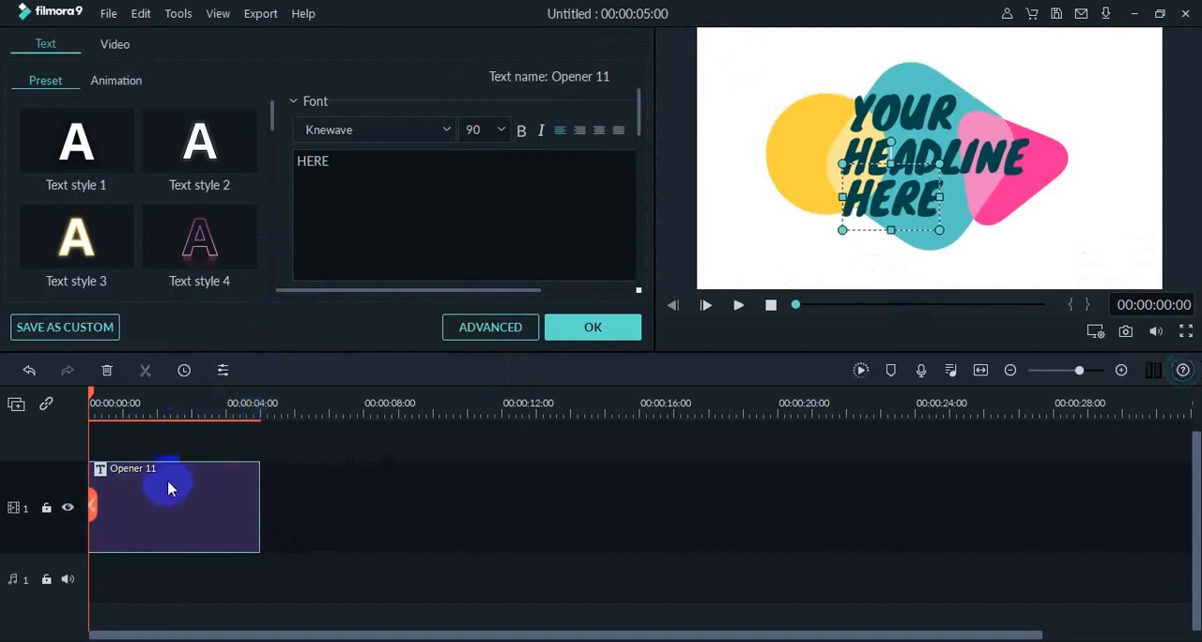
pyautogui.click(909, 145)
pyautogui.click(904, 110)
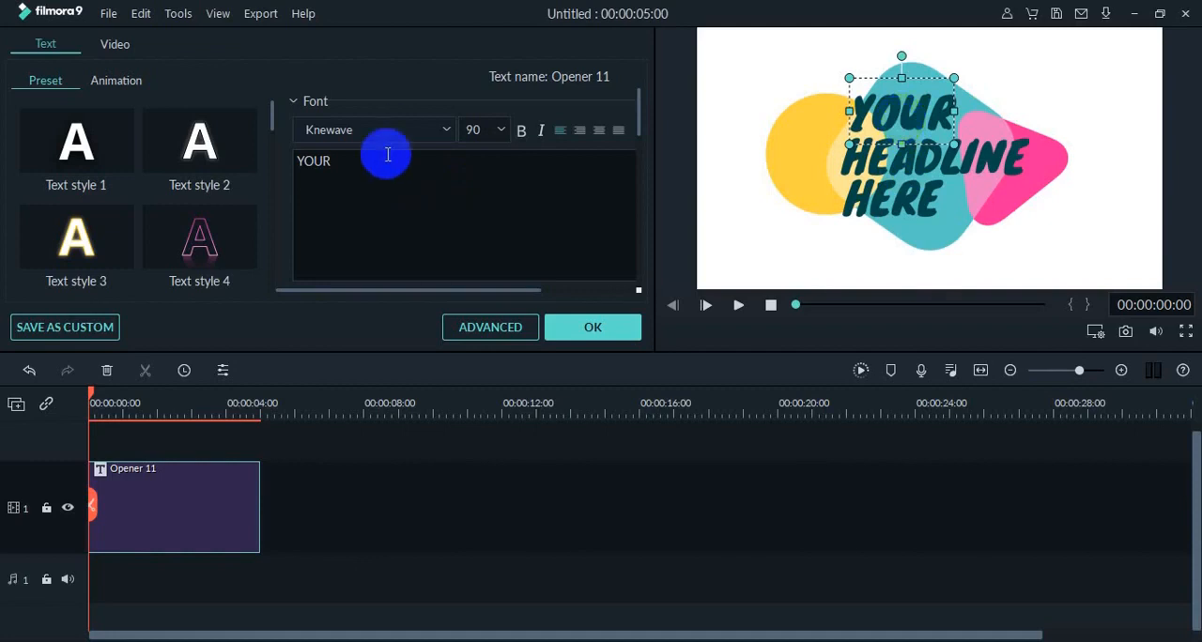
pyautogui.click(447, 138)
pyautogui.click(447, 137)
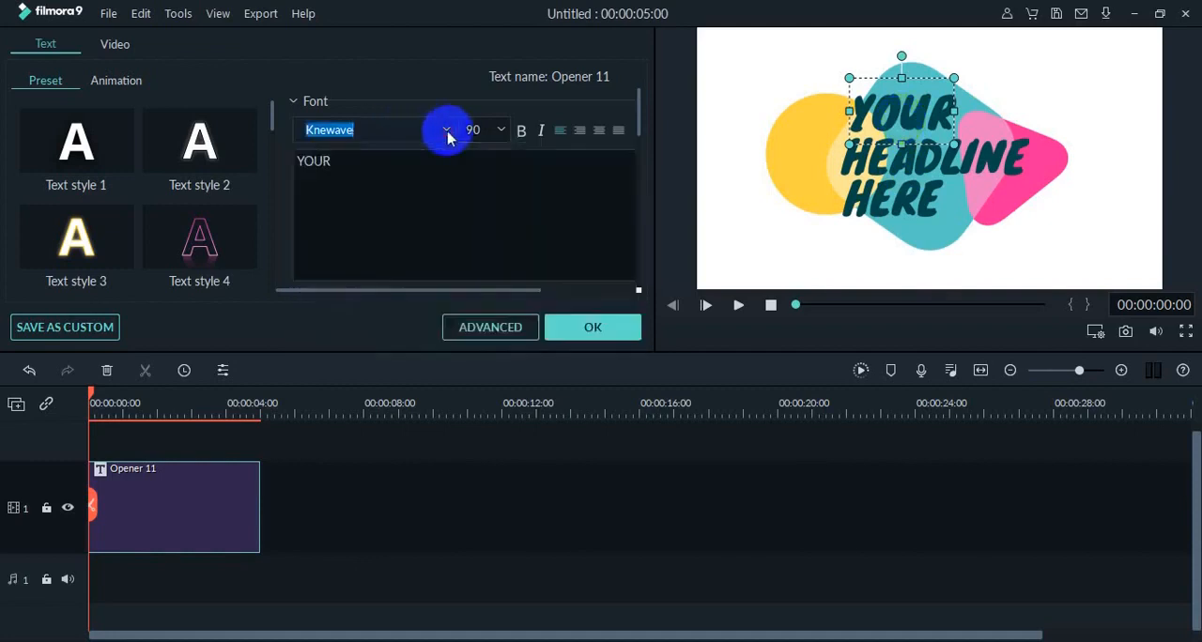
pyautogui.click(504, 136)
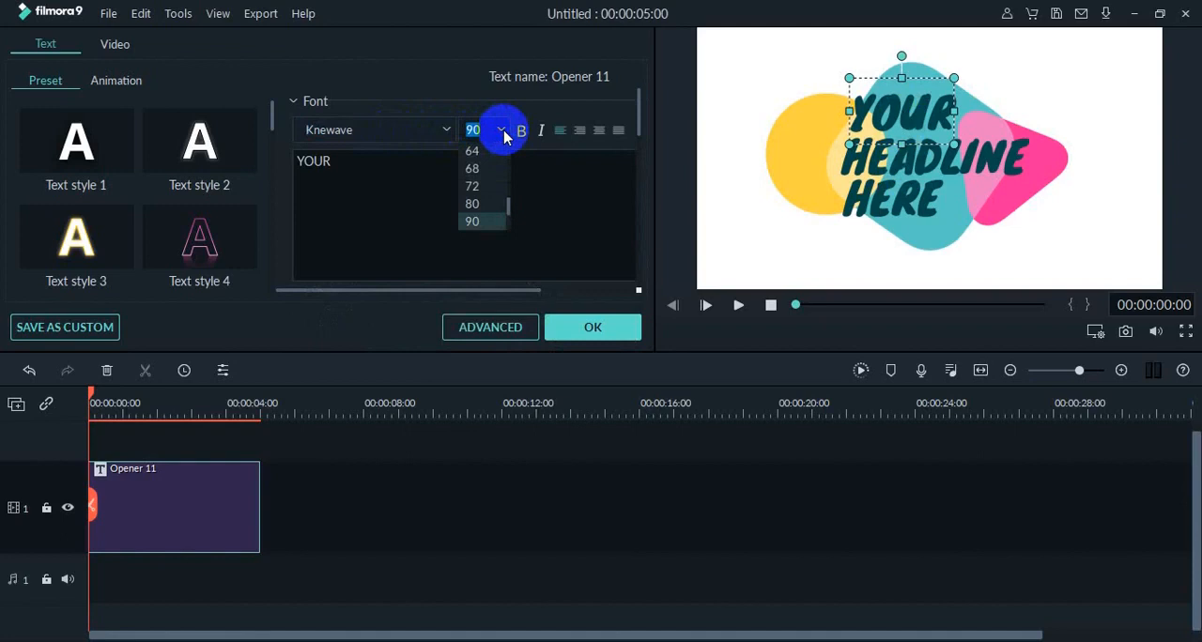
pyautogui.click(371, 164)
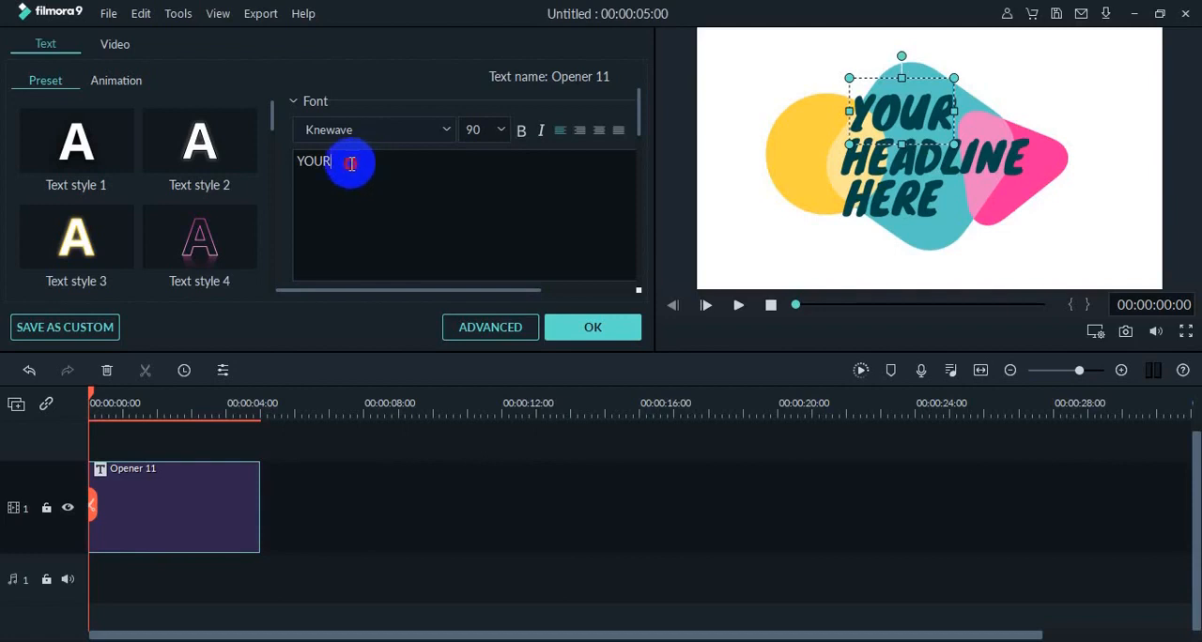
# Replace the title's first line, YOUR, with "Reaksi Kimia".
pyautogui.moveTo(350, 164); pyautogui.dragTo(276, 169)
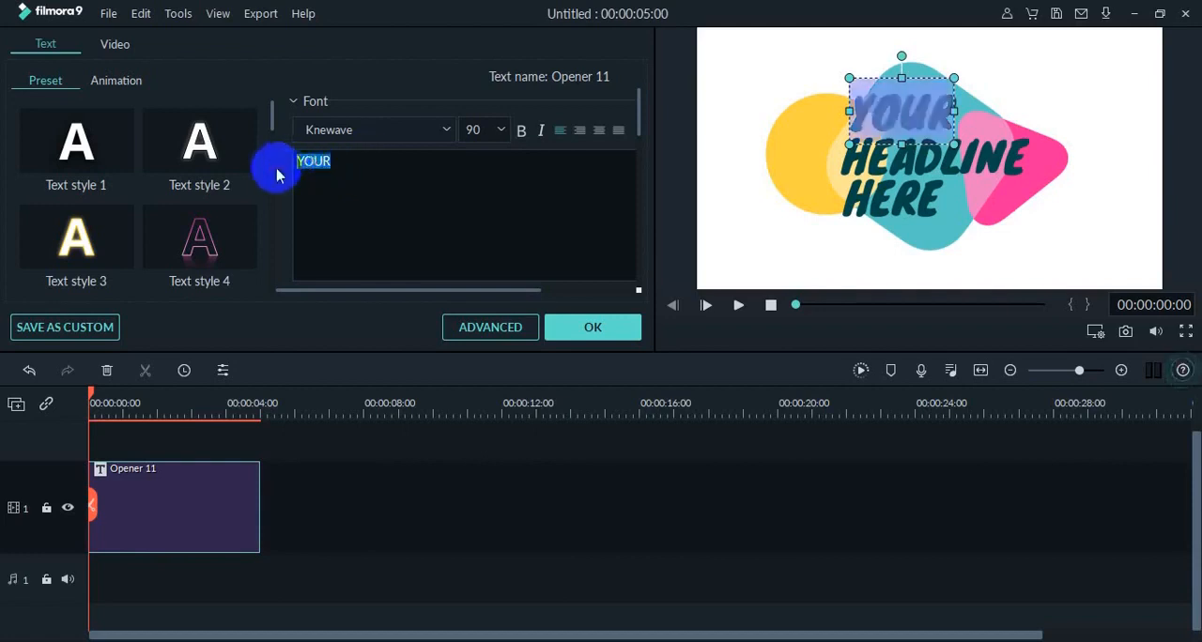
pyautogui.write('re')
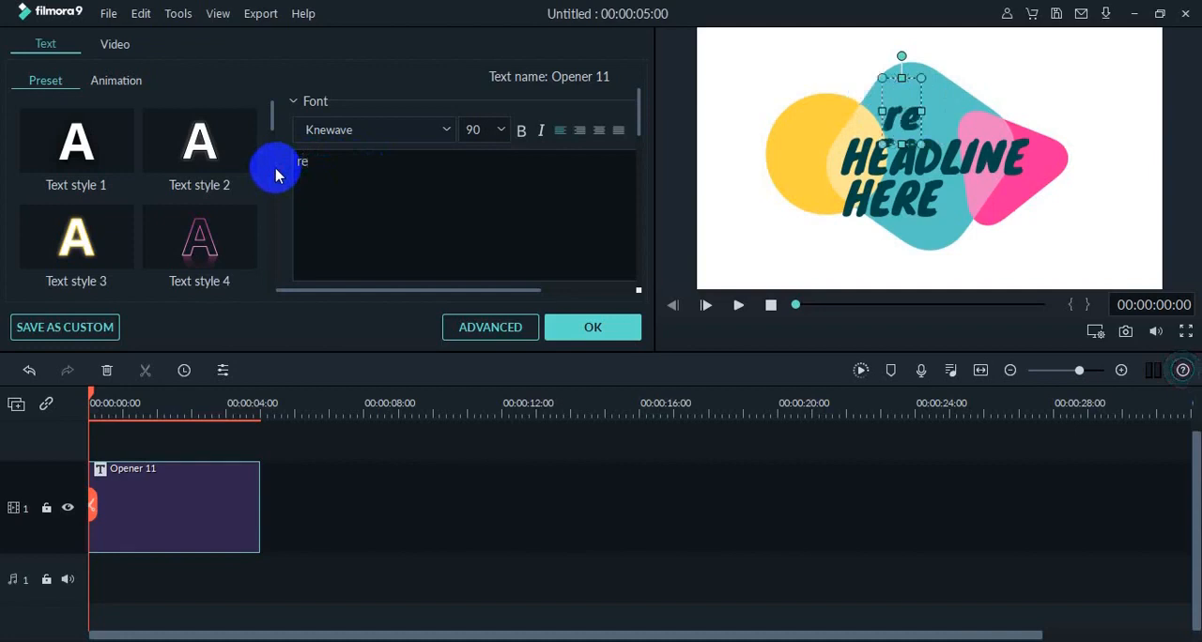
pyautogui.press('BackSpace')
pyautogui.press('BackSpace')
pyautogui.write('Reak')
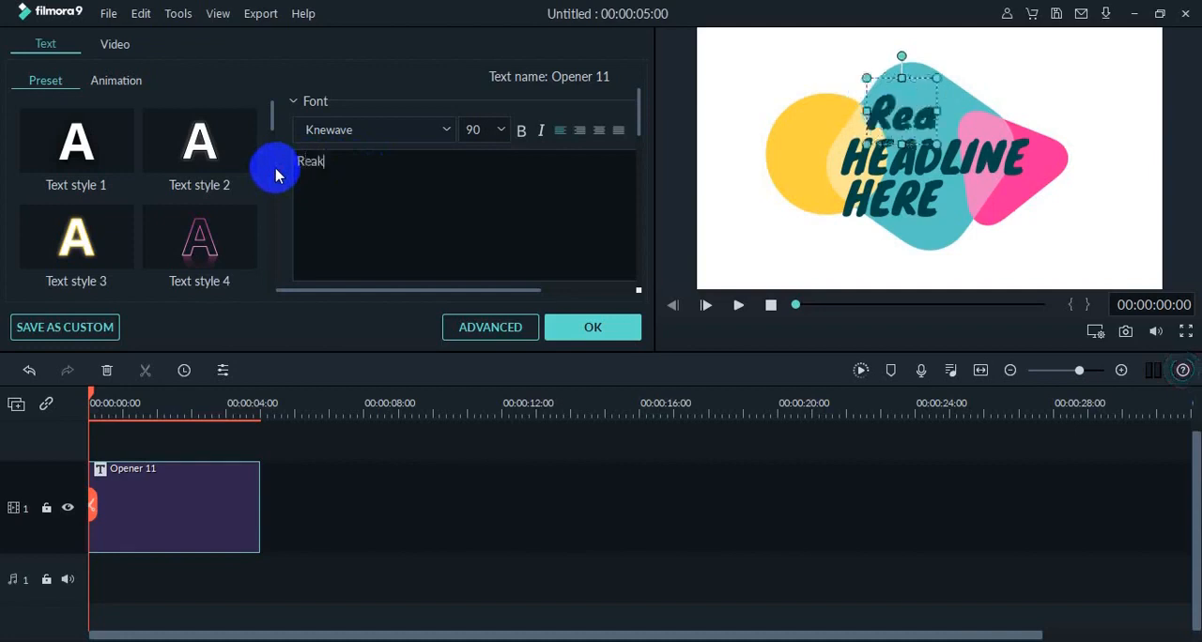
pyautogui.write('si Kimia')
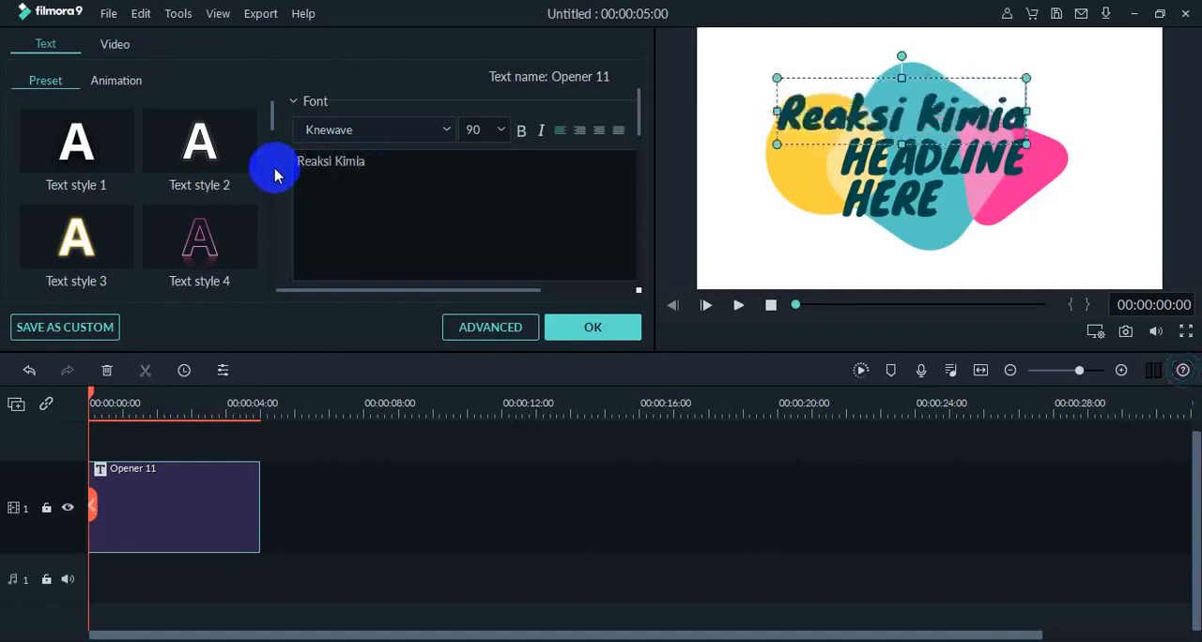
# Replace the title's second line, HEADLINE, with "Spektakuler".
pyautogui.click(851, 159)
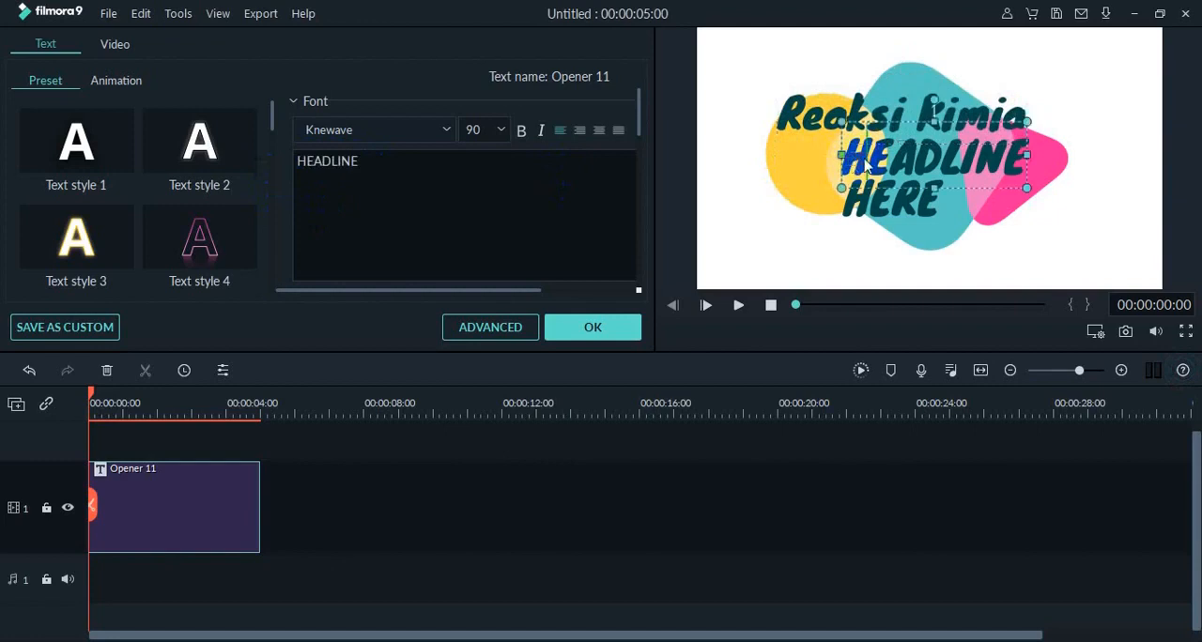
pyautogui.moveTo(357, 161); pyautogui.dragTo(294, 168)
pyautogui.write('S')
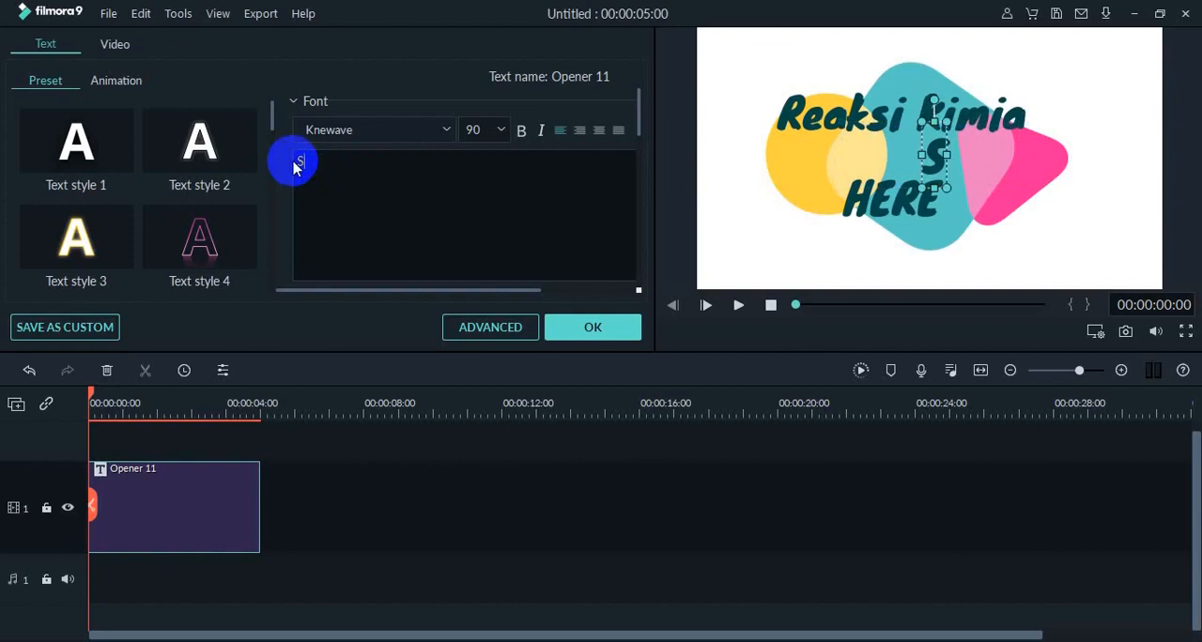
pyautogui.write('pektakuler')
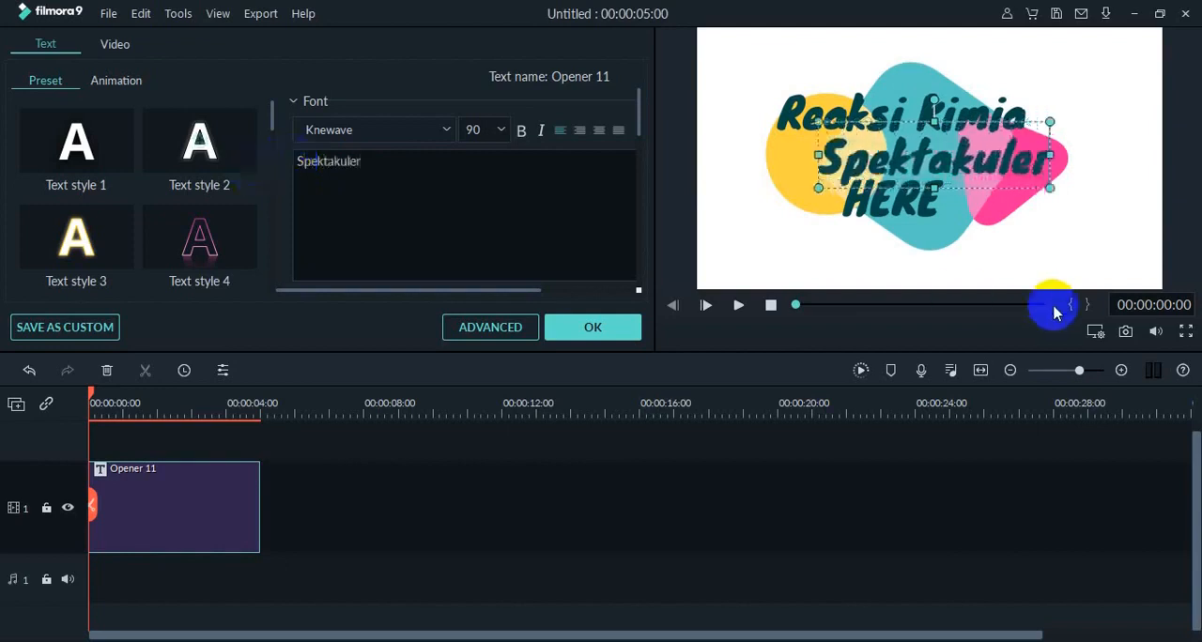
# Replace the title's third line, HERE, with "dan Unik" and play the opener in the preview.
pyautogui.click(888, 205)
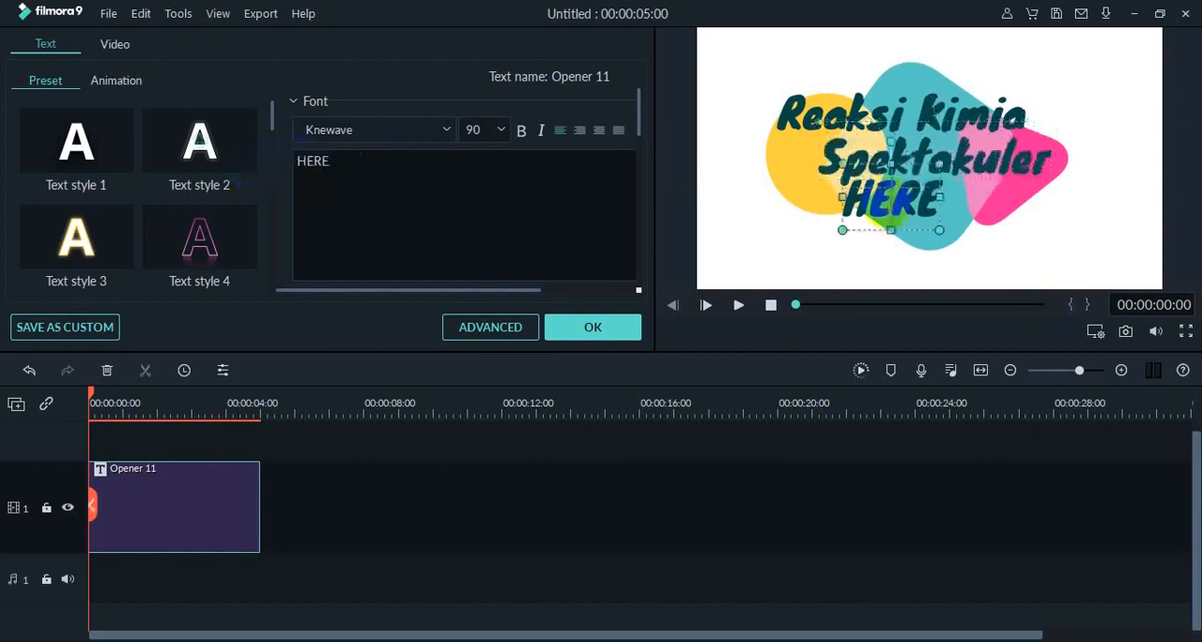
pyautogui.moveTo(383, 167); pyautogui.dragTo(266, 172)
pyautogui.write('dan')
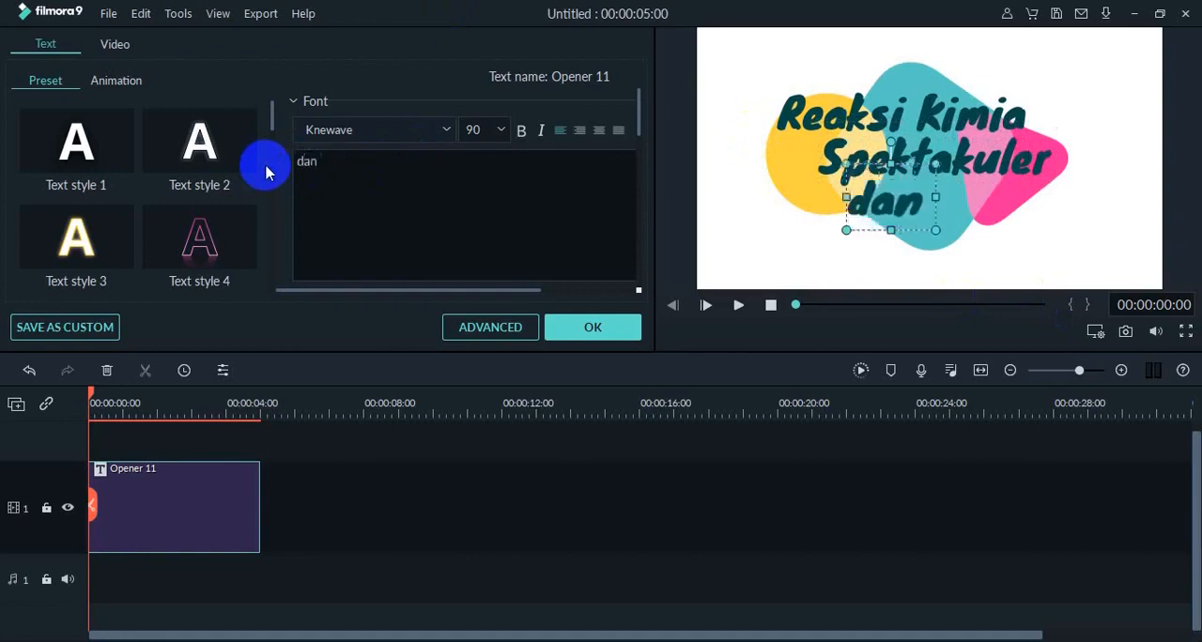
pyautogui.write(' UNI')
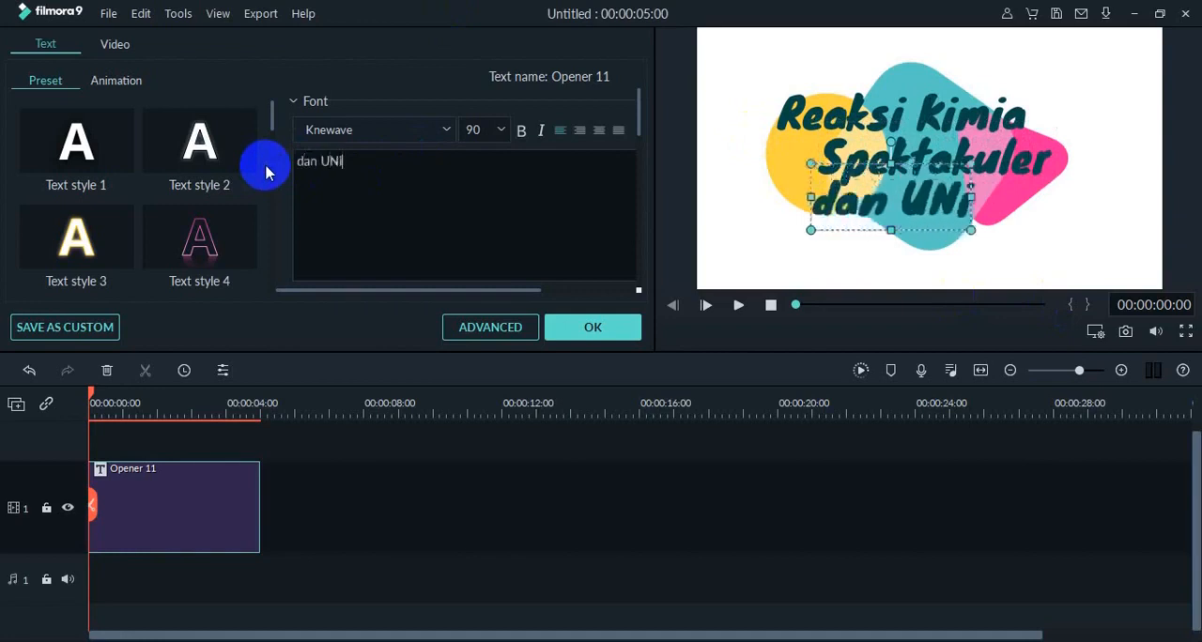
pyautogui.press('BackSpace')
pyautogui.press('BackSpace')
pyautogui.write('nik')
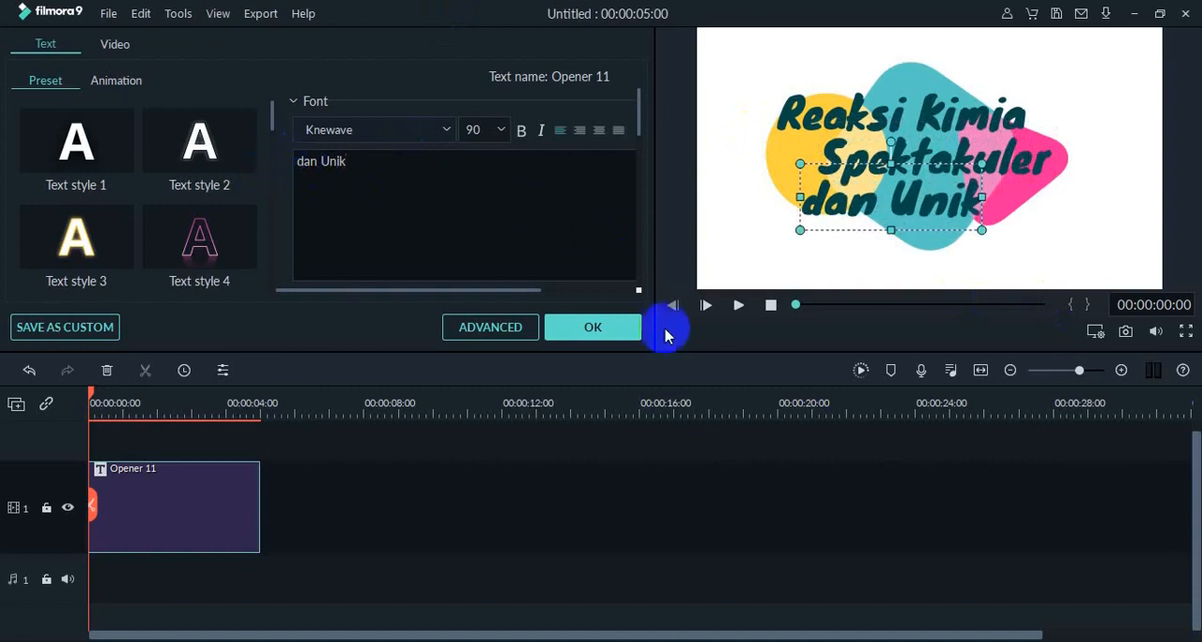
pyautogui.click(740, 310)
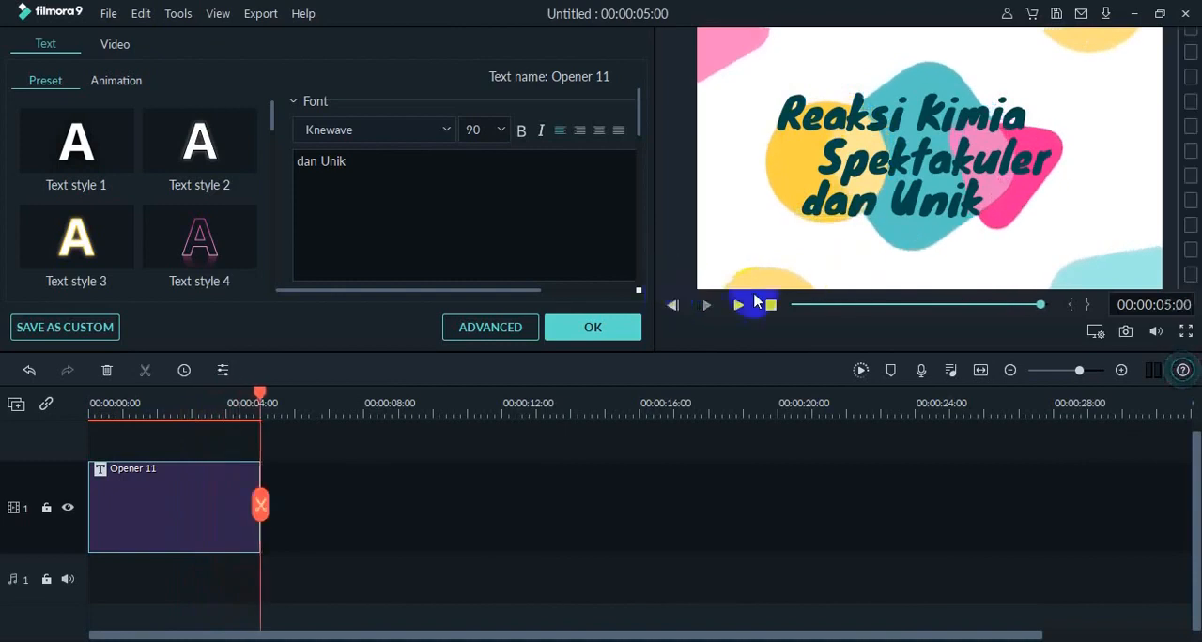
# Accept the title edits and place the movie clip directly after Opener 11, matching the project settings to the media (640 x 360 23fps).
pyautogui.click(574, 337)
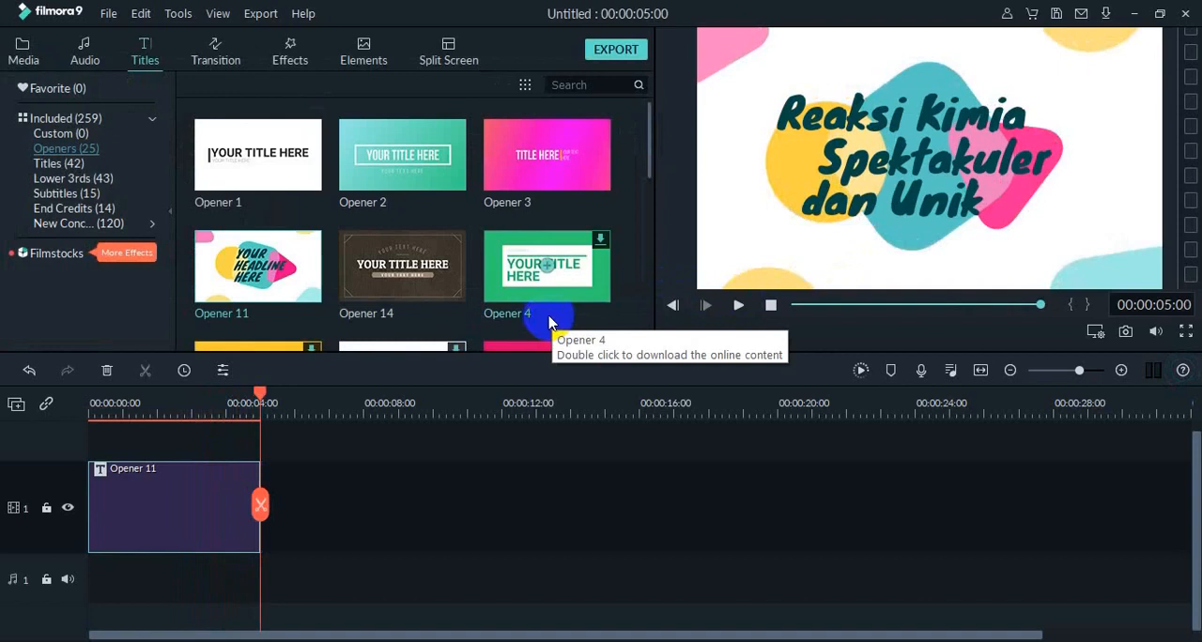
pyautogui.click(39, 61)
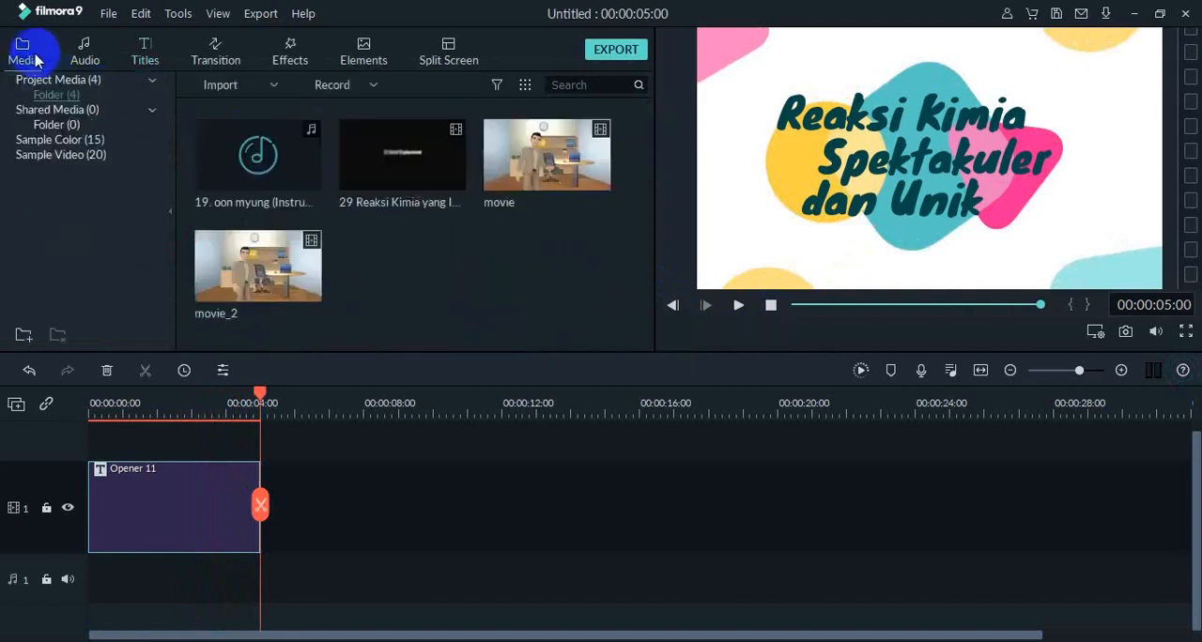
pyautogui.doubleClick(526, 161)
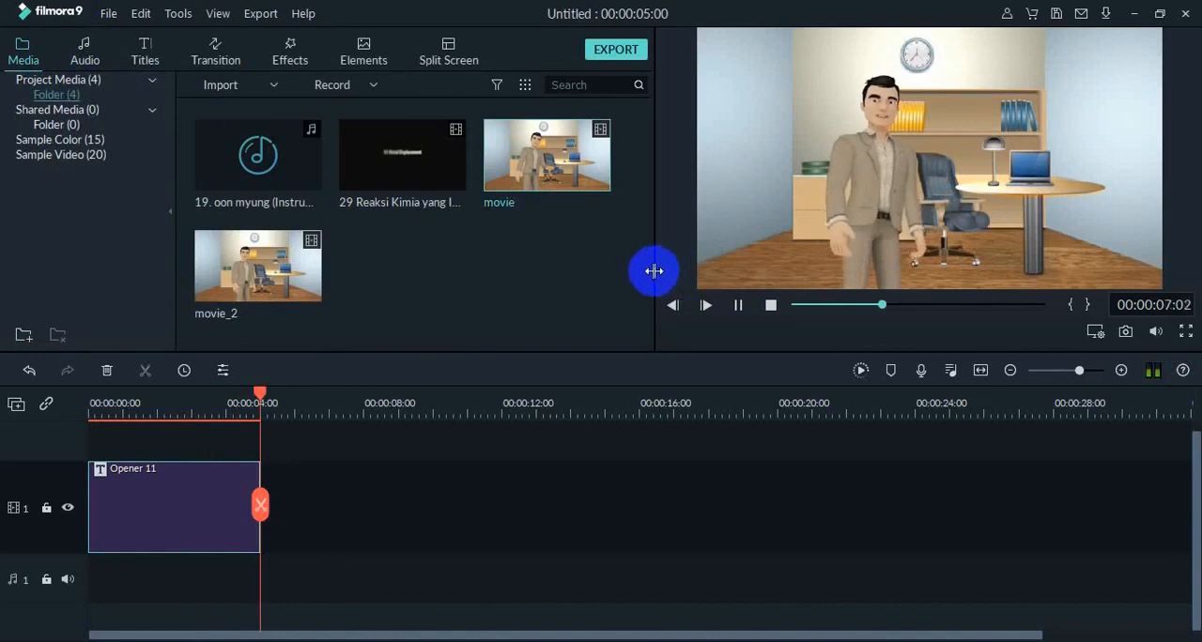
pyautogui.moveTo(595, 177); pyautogui.dragTo(269, 505)
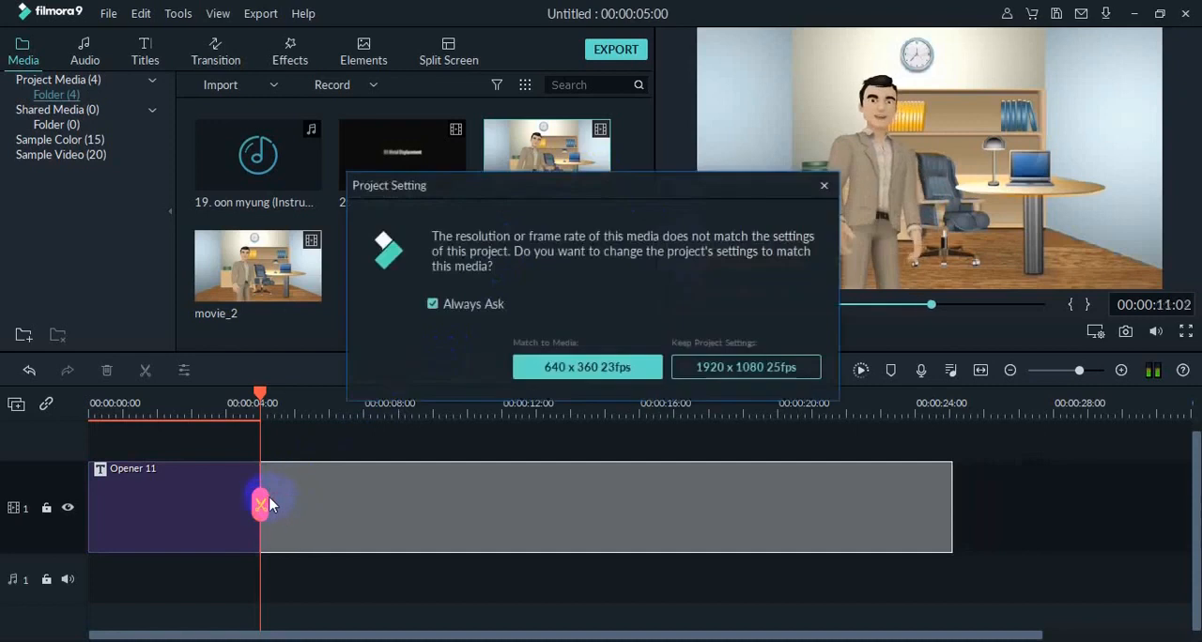
pyautogui.click(599, 374)
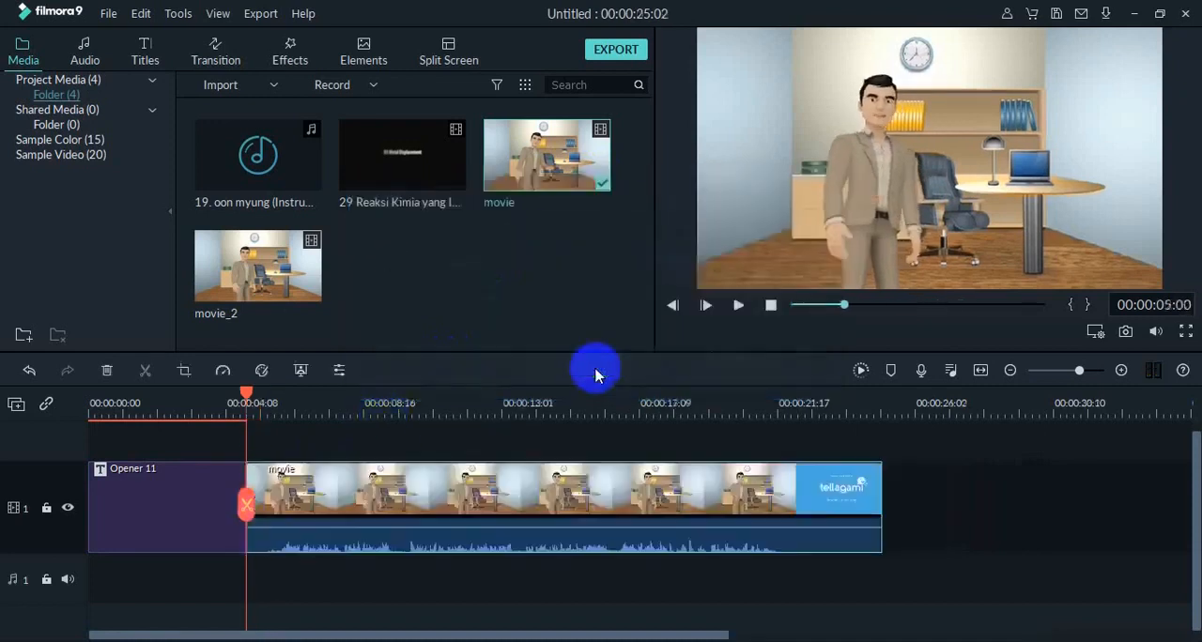
# Review the movie clip, split it at 00:00:22:04 where the tellagami screen begins, and delete the closing part.
pyautogui.click(738, 307)
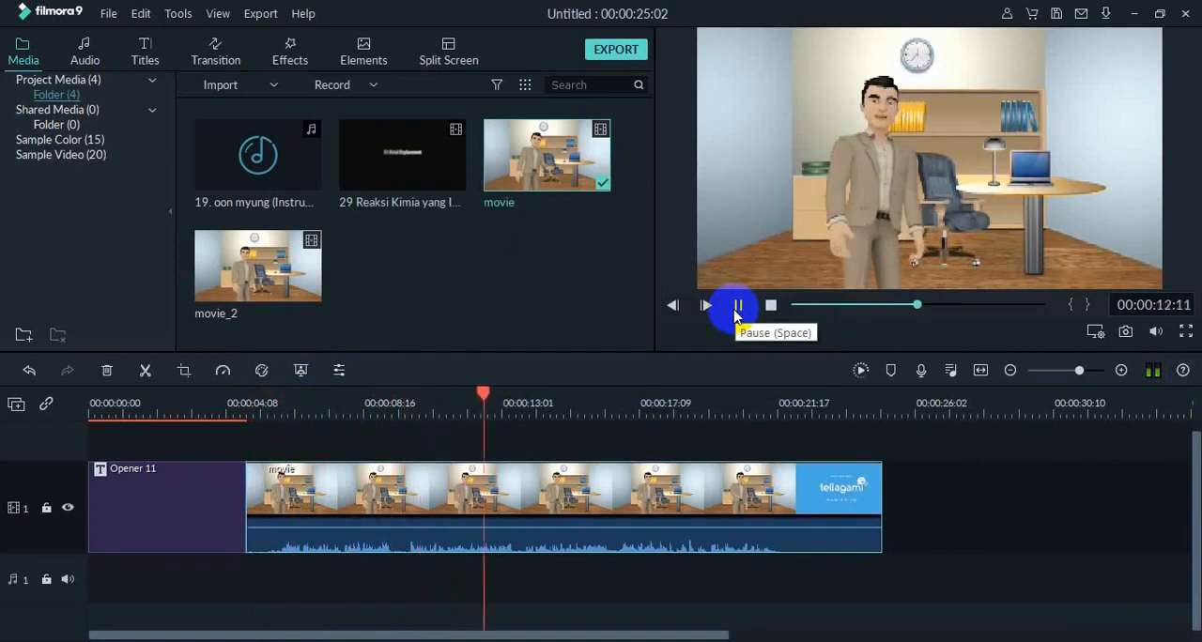
pyautogui.click(739, 306)
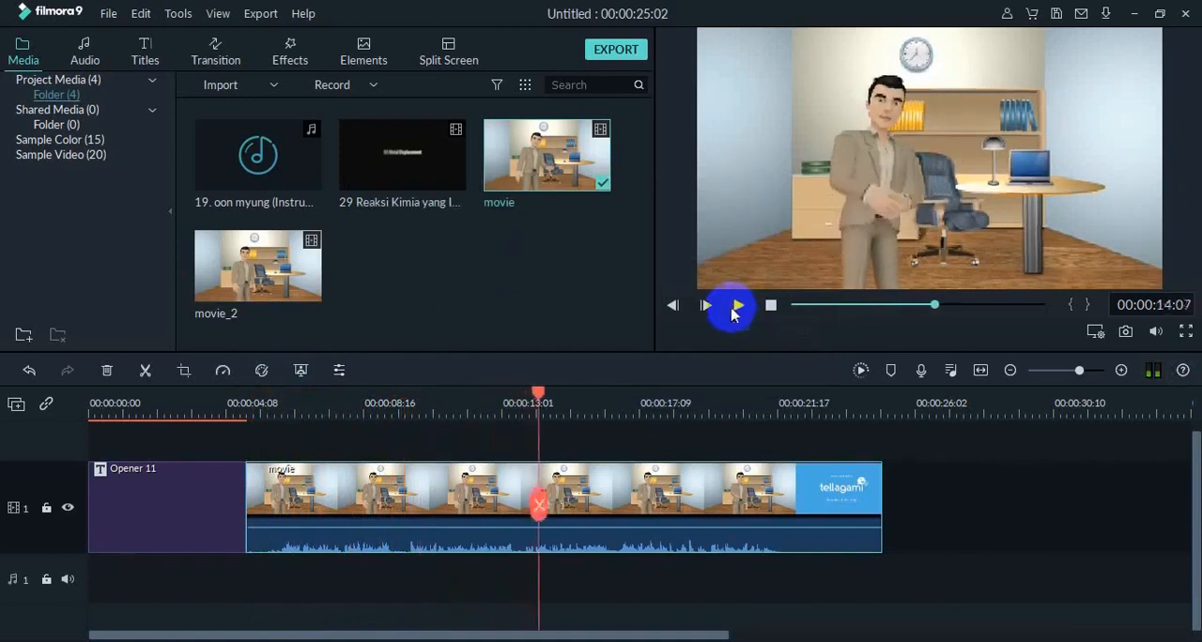
pyautogui.moveTo(537, 395); pyautogui.dragTo(766, 460)
pyautogui.click(738, 305)
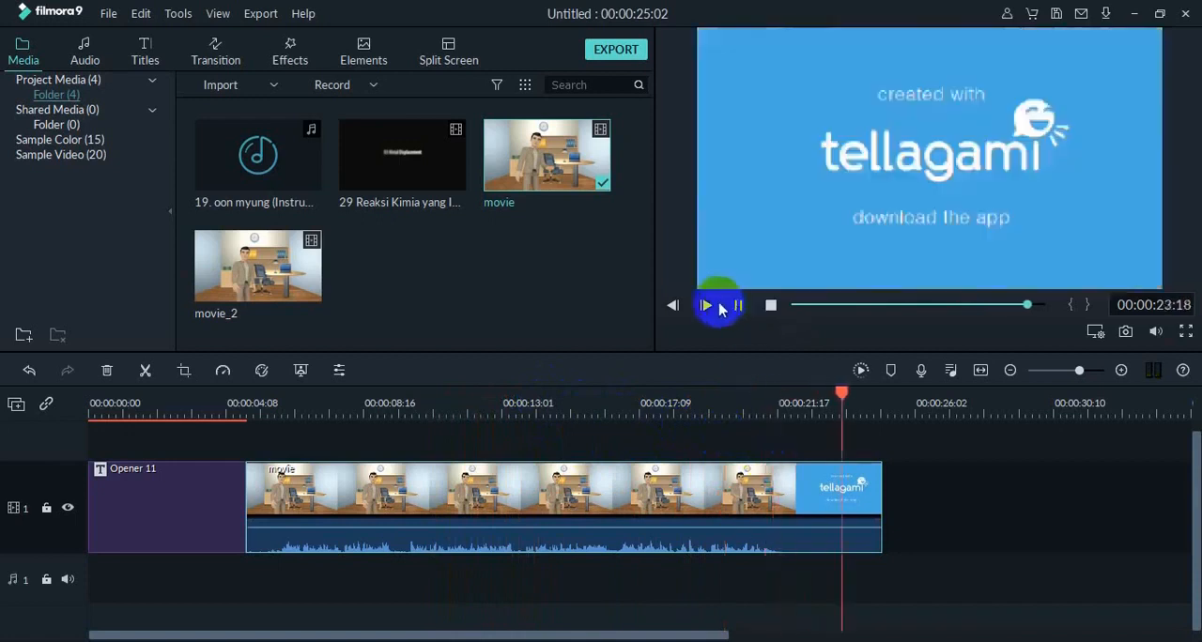
pyautogui.click(827, 489)
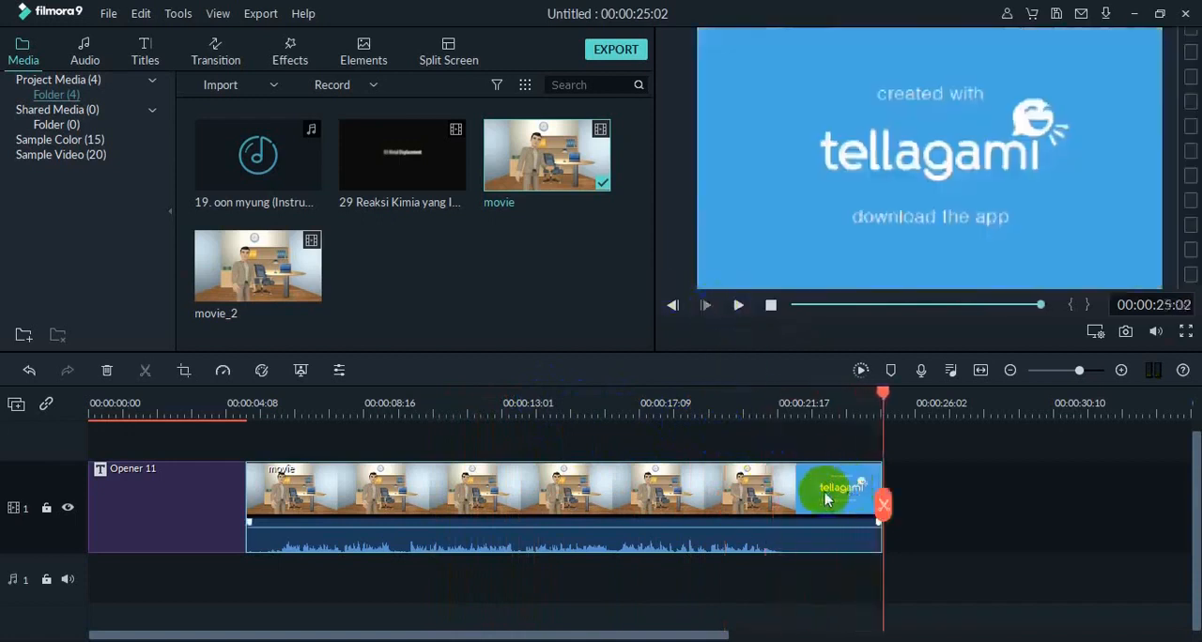
pyautogui.moveTo(886, 402); pyautogui.dragTo(800, 425)
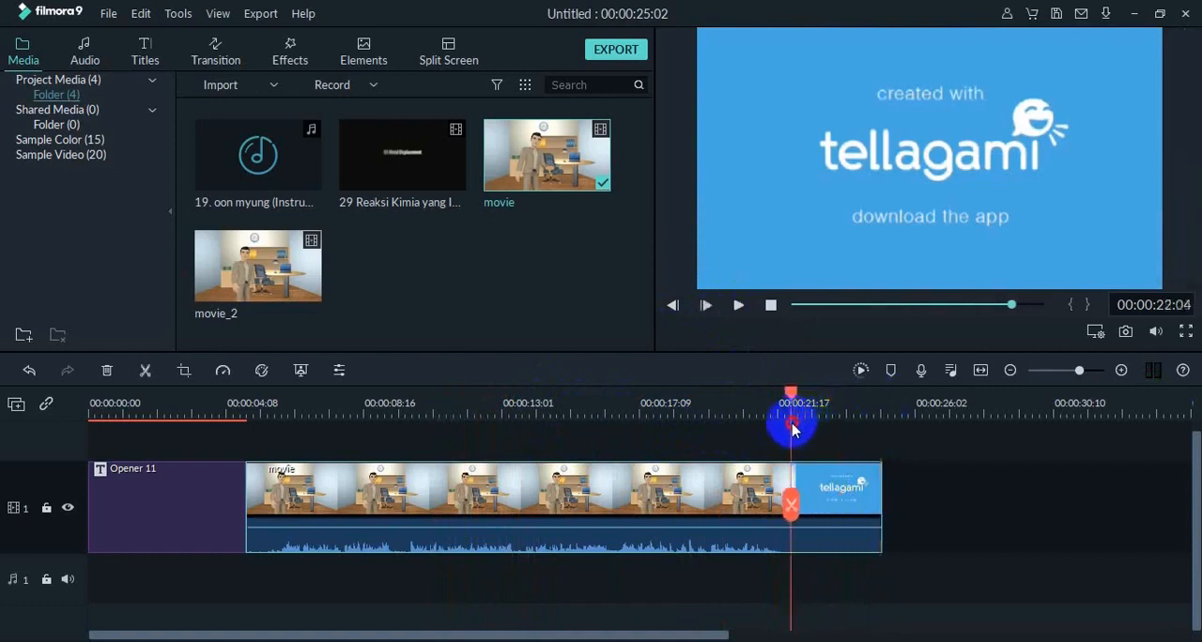
pyautogui.click(146, 372)
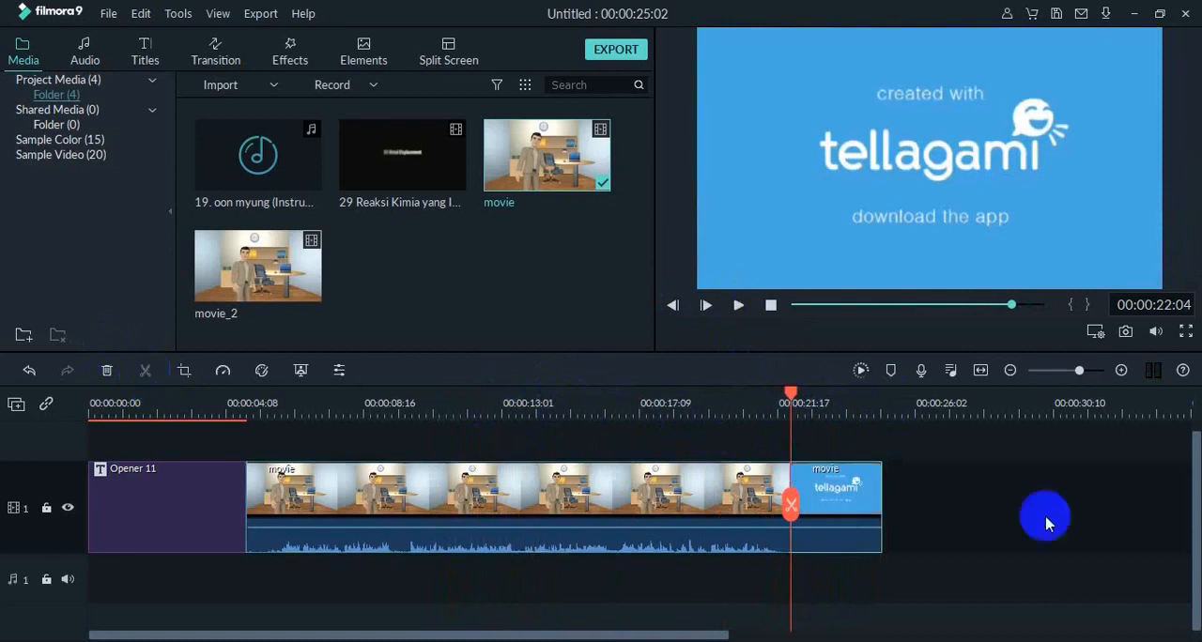
pyautogui.click(866, 512)
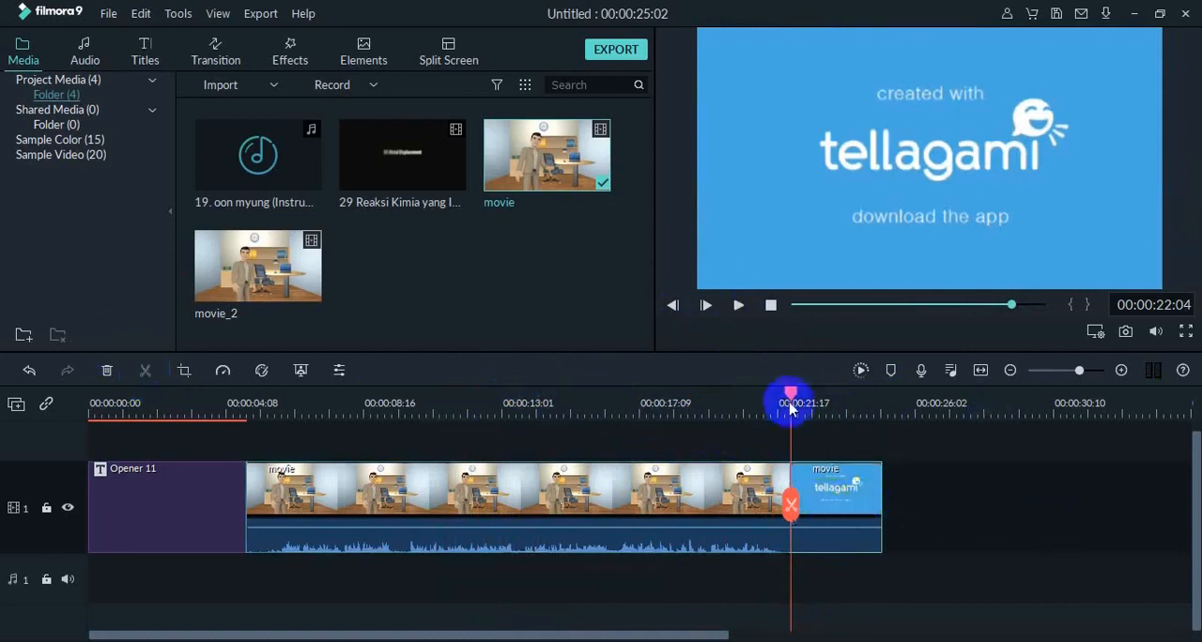
pyautogui.click(878, 467)
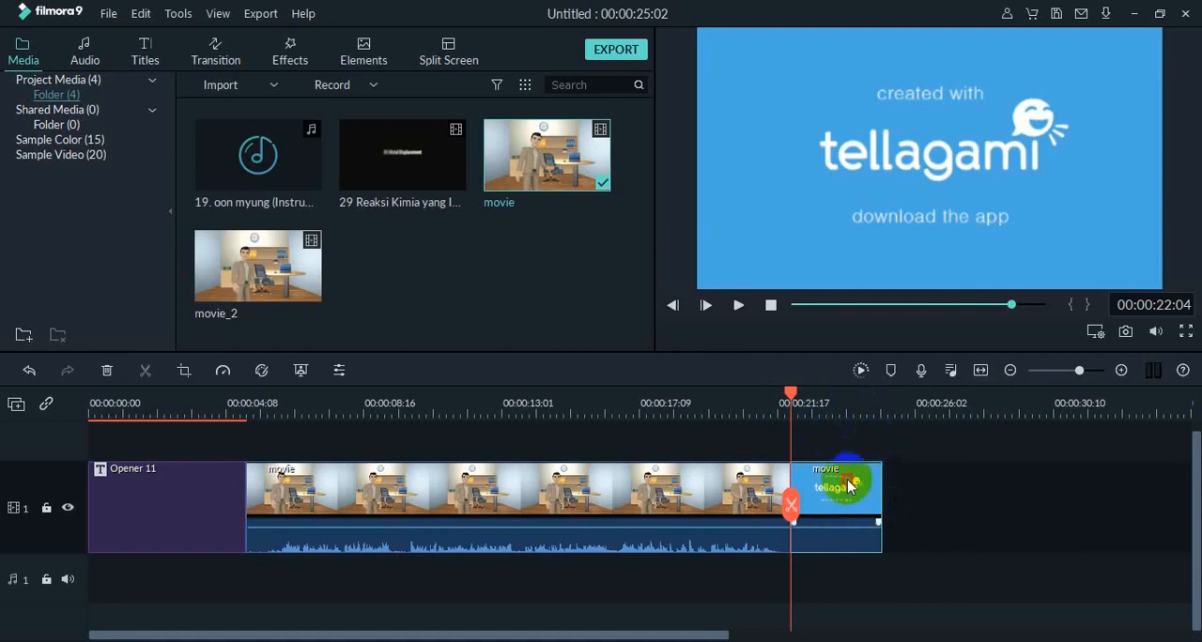
pyautogui.press('Delete')
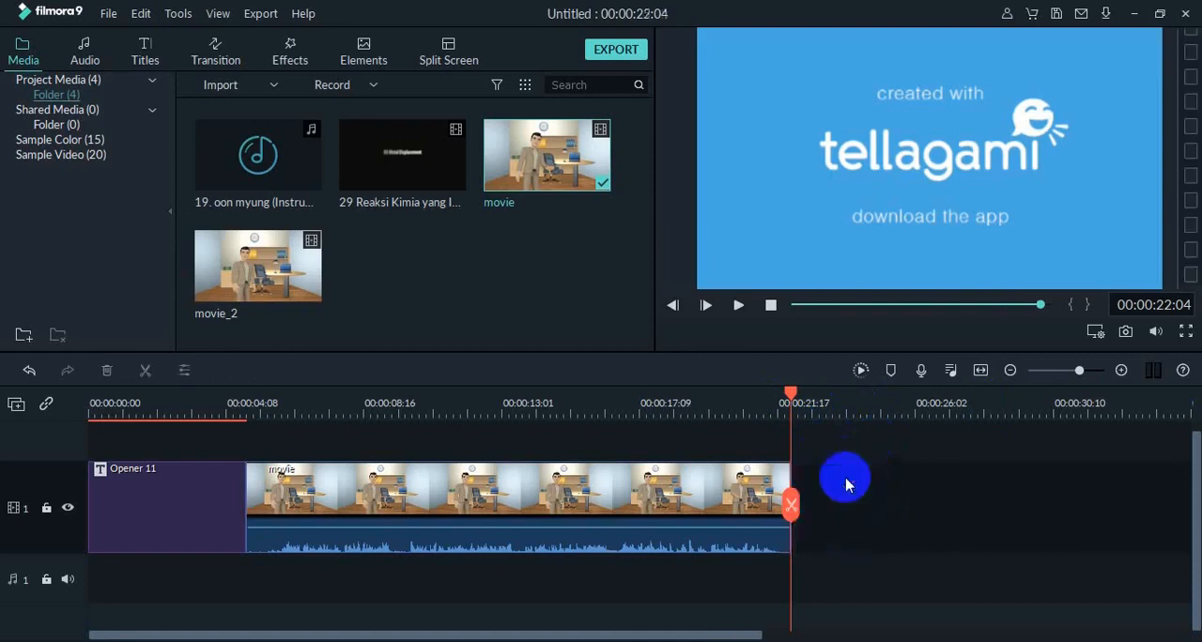
# Trim the leftover tellagami frames off the movie clip from 00:00:22:00 and replay its ending.
pyautogui.click(711, 483)
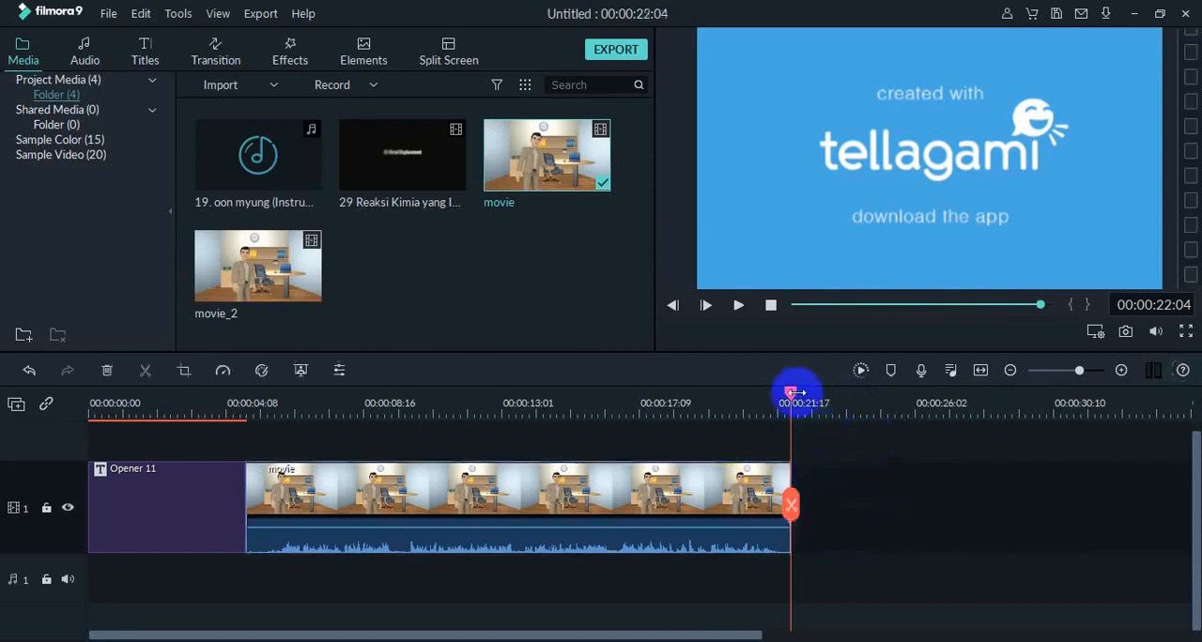
pyautogui.moveTo(794, 399); pyautogui.dragTo(754, 392)
pyautogui.click(735, 305)
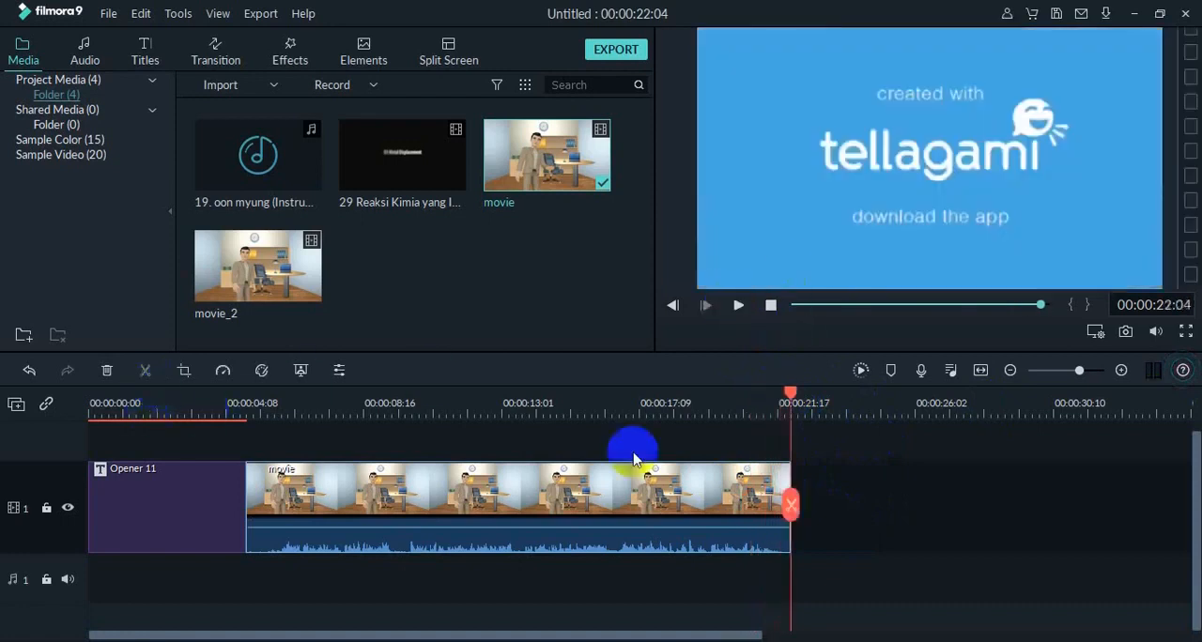
pyautogui.moveTo(794, 399); pyautogui.dragTo(789, 398)
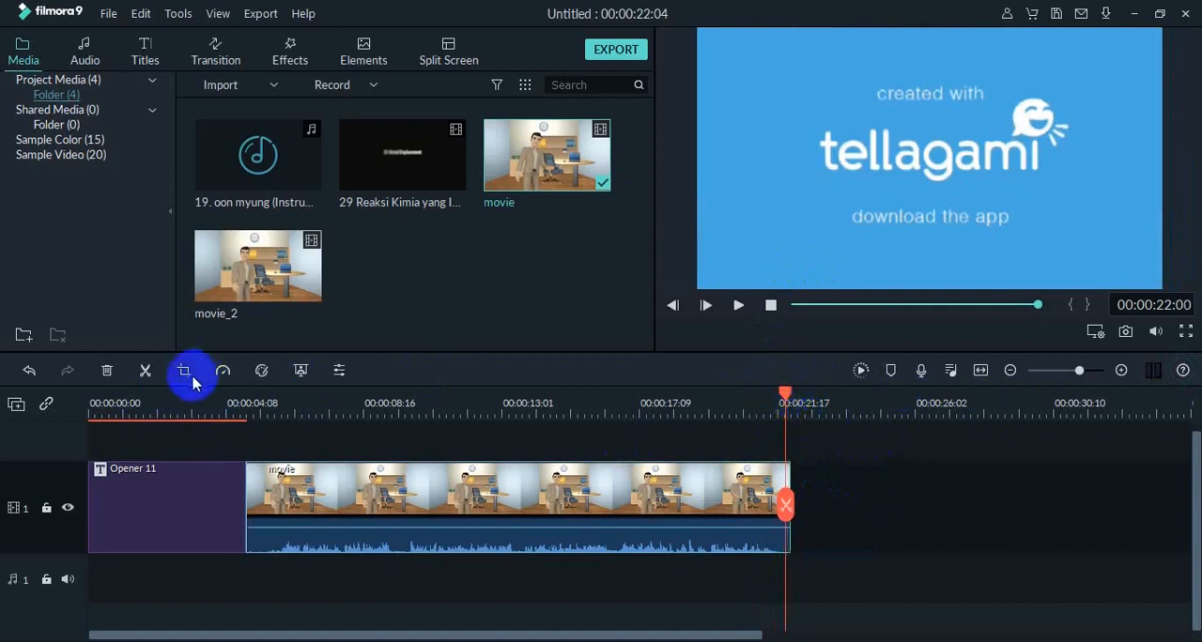
pyautogui.click(147, 370)
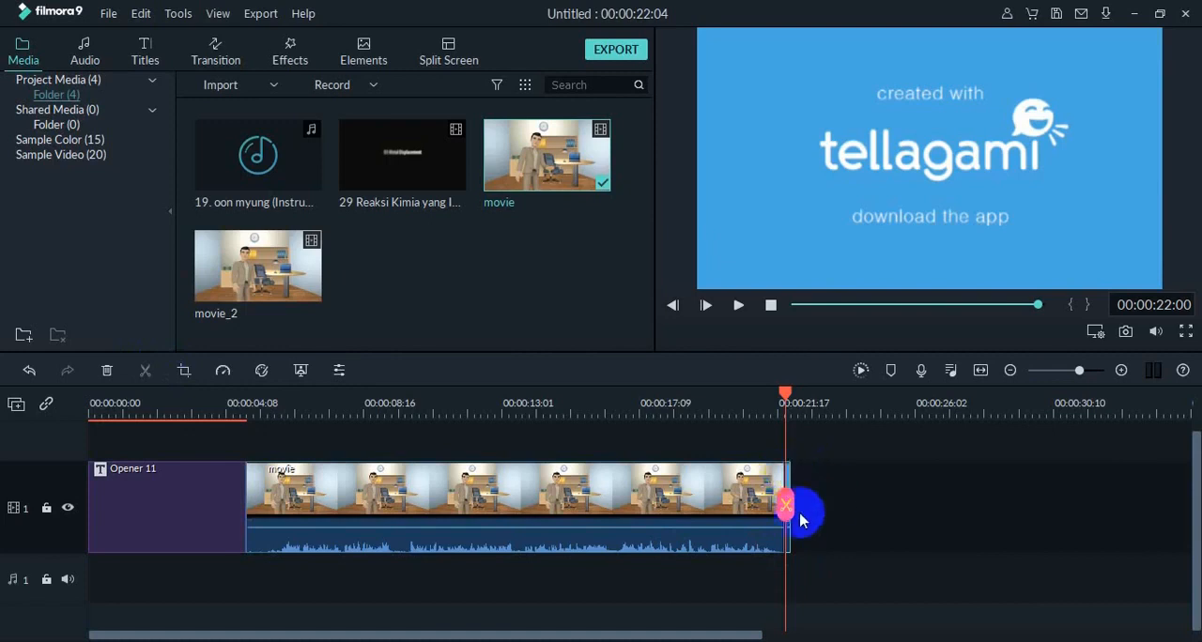
pyautogui.press('Delete')
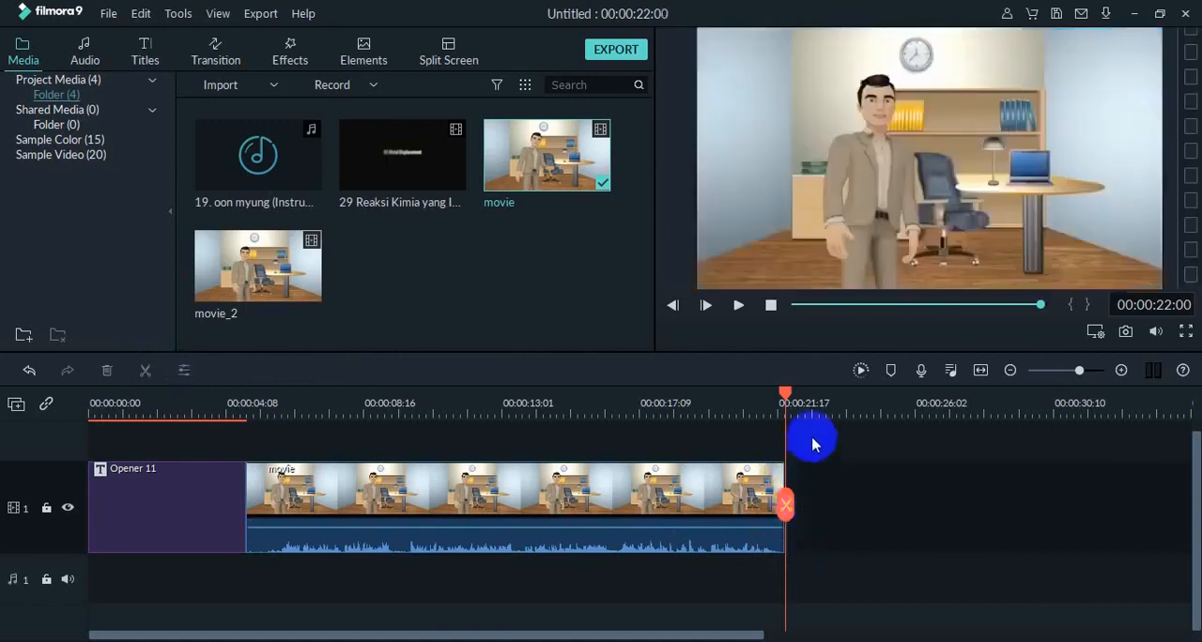
pyautogui.moveTo(785, 399); pyautogui.dragTo(750, 397)
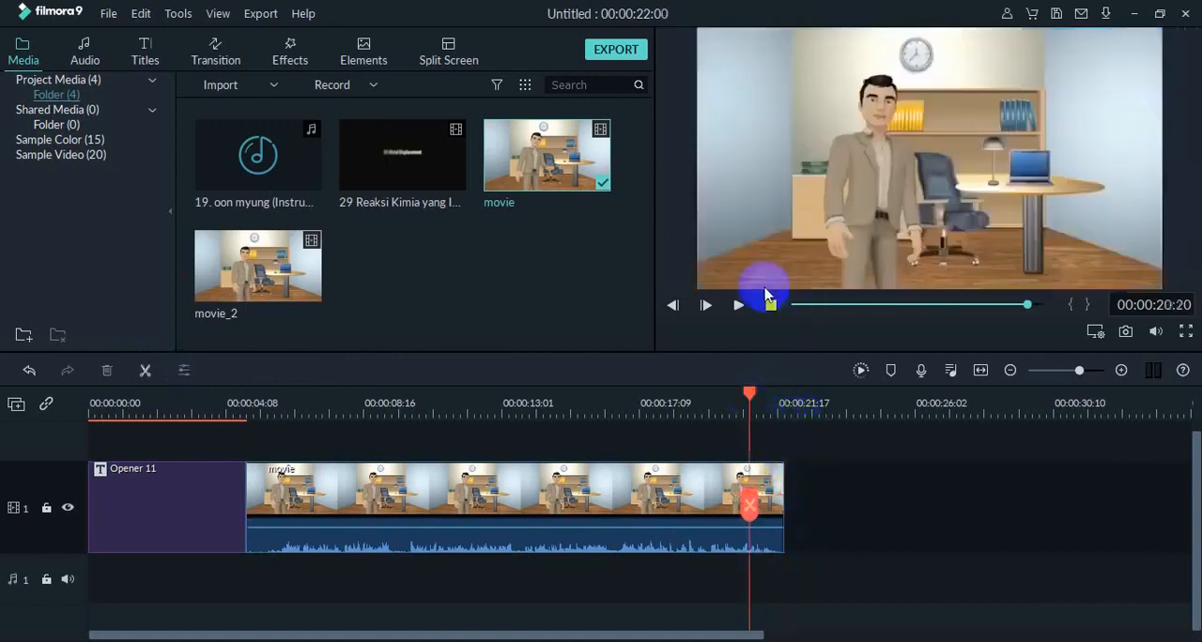
pyautogui.click(738, 308)
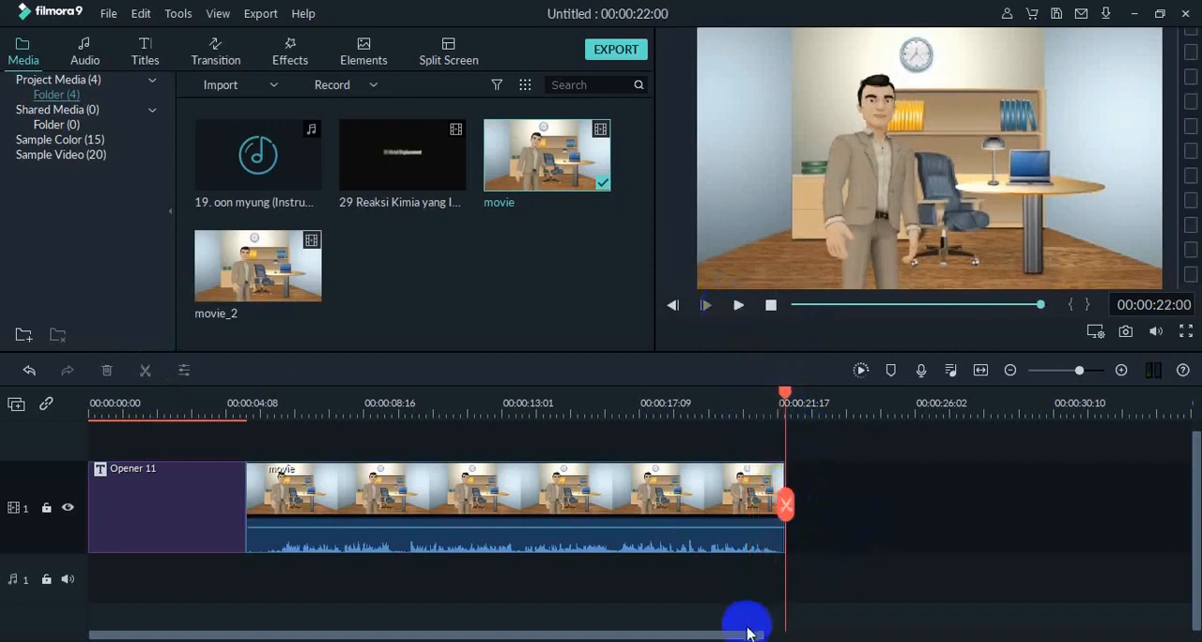
# Add the 29 Reaksi Kimia video to the video track directly after the movie clip.
pyautogui.moveTo(740, 635); pyautogui.dragTo(910, 636)
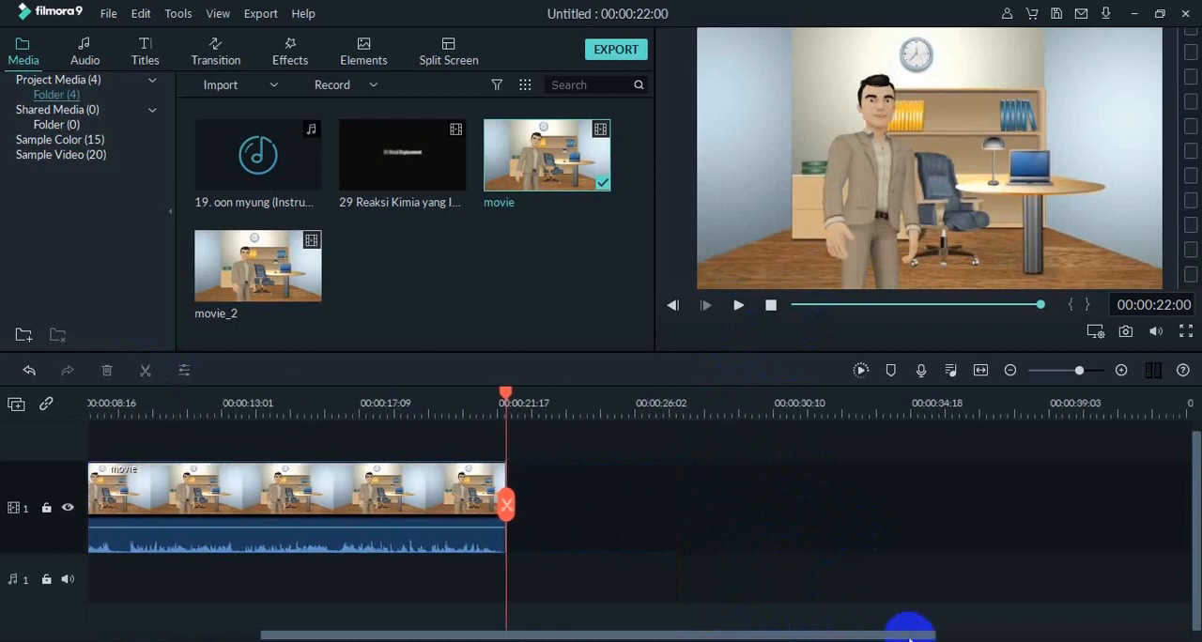
pyautogui.moveTo(434, 172)
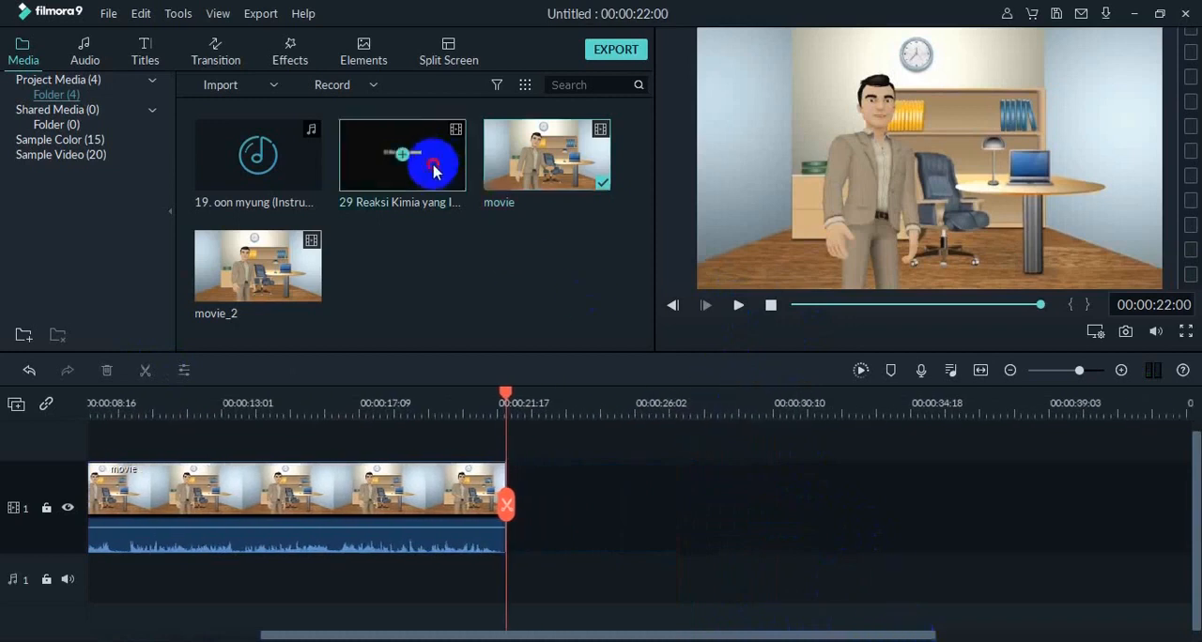
pyautogui.moveTo(434, 172); pyautogui.dragTo(512, 505)
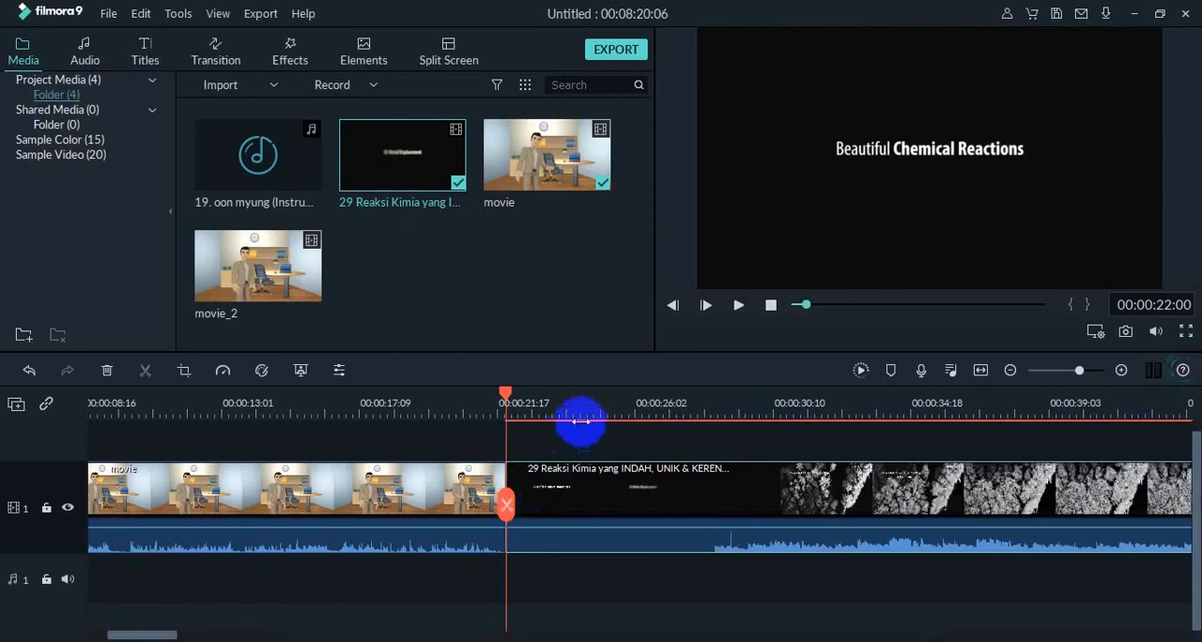
# Split the 29 Reaksi Kimia clip at 00:00:24:02, after its Beautiful Chemical Reactions intro, and delete the intro segment.
pyautogui.click(740, 307)
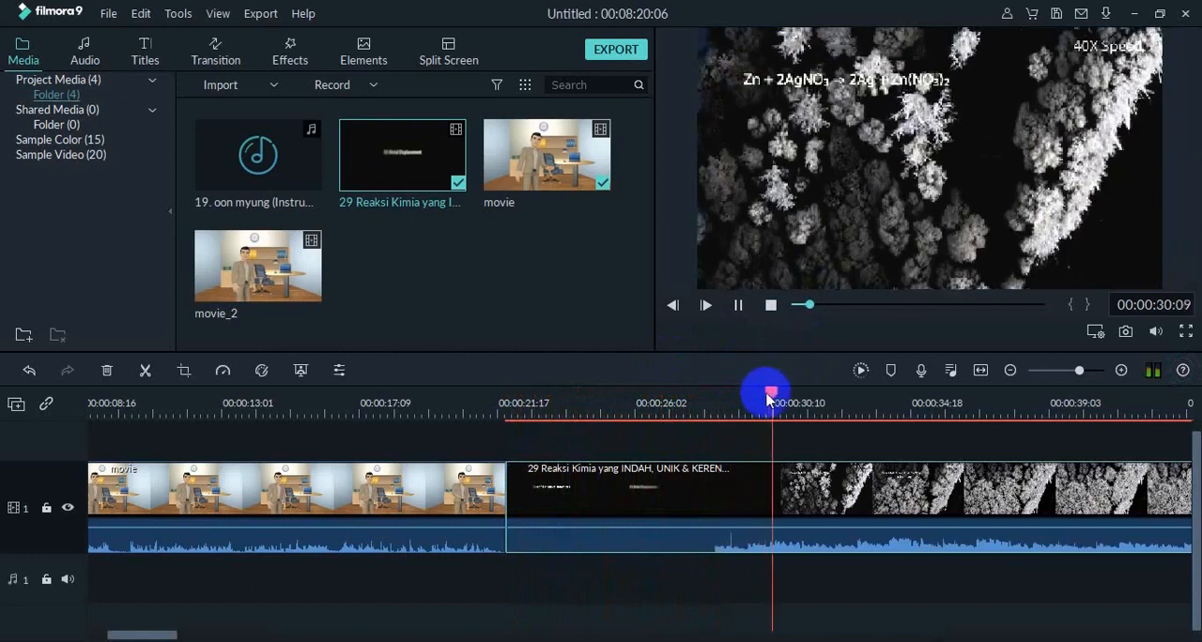
pyautogui.moveTo(767, 402); pyautogui.dragTo(692, 405)
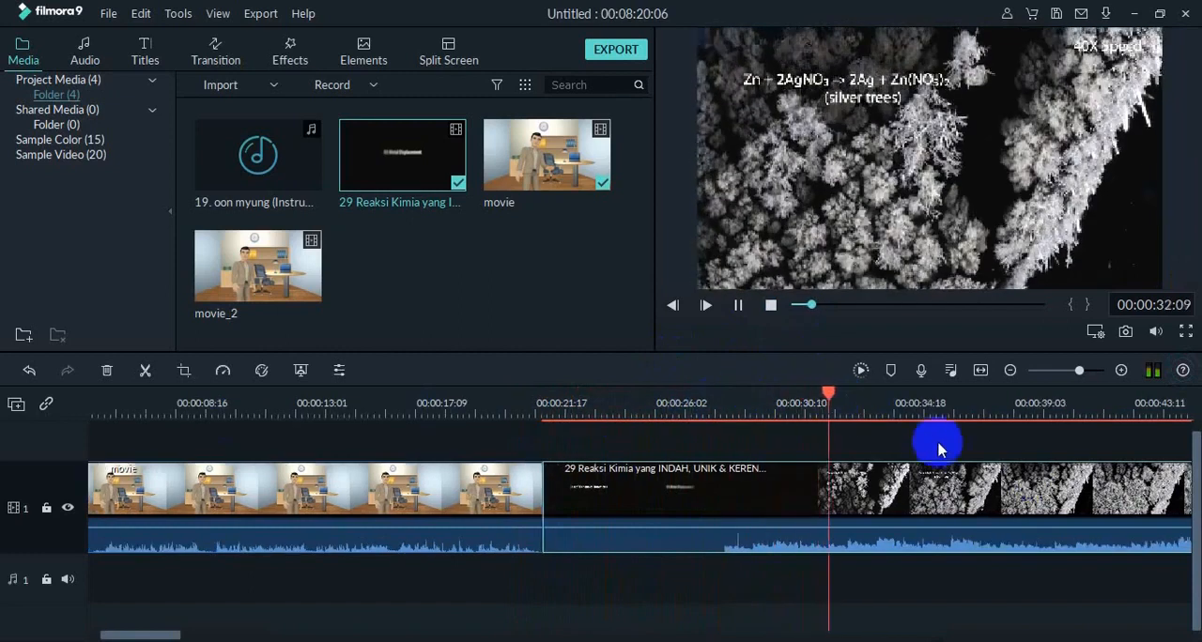
pyautogui.moveTo(838, 392); pyautogui.dragTo(541, 413)
pyautogui.press('space')
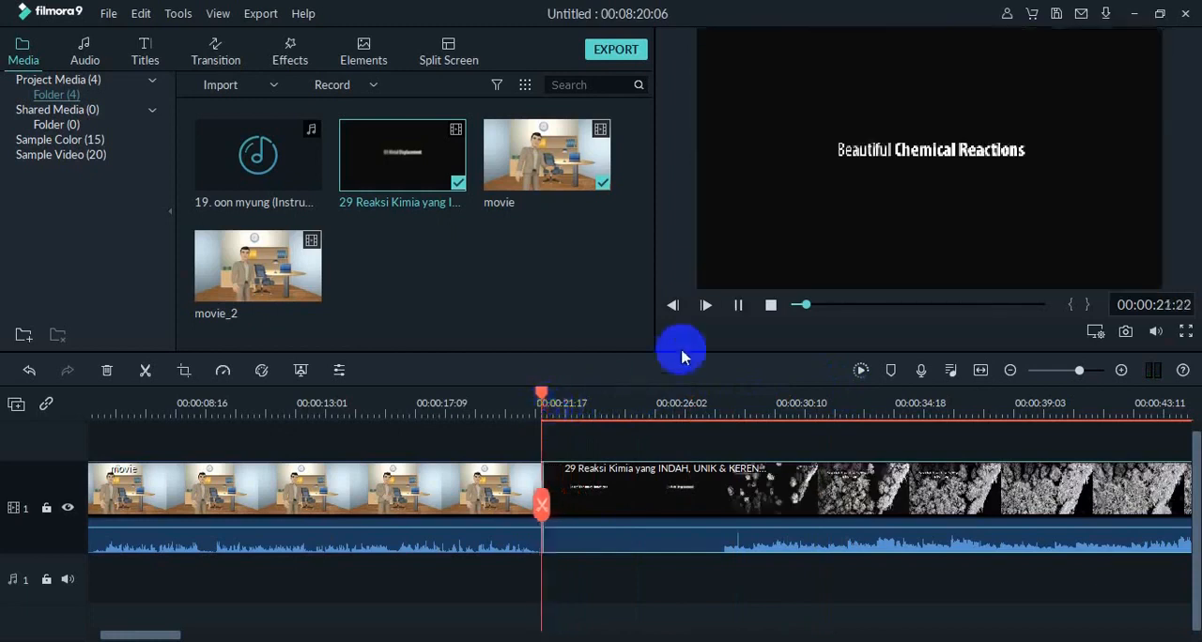
pyautogui.click(738, 306)
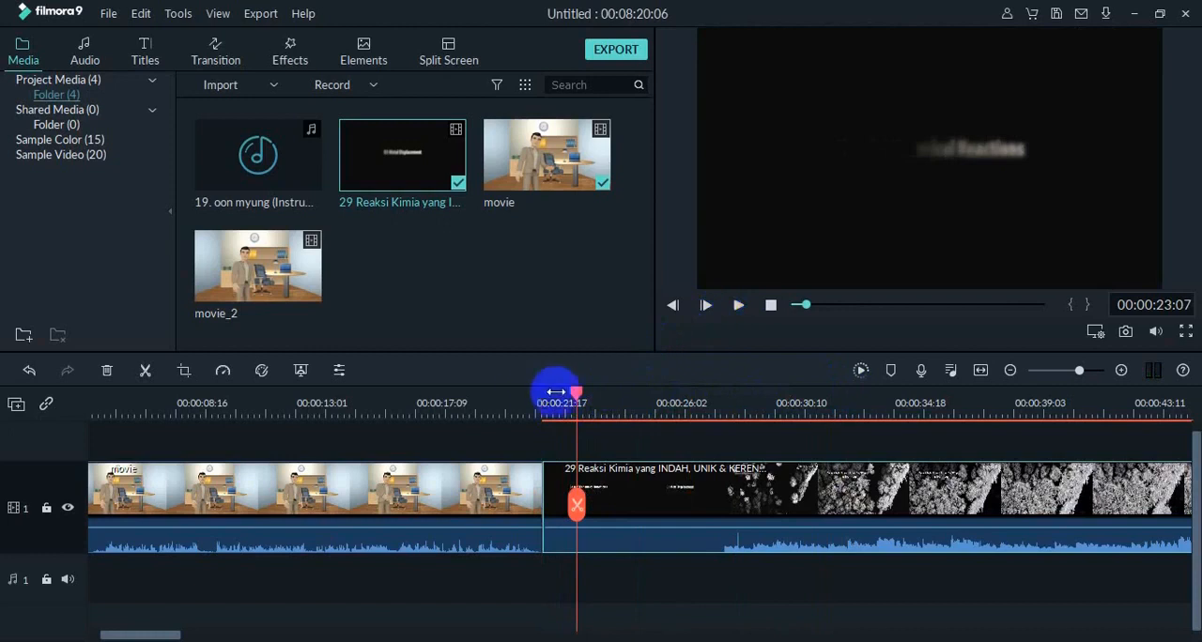
pyautogui.moveTo(576, 394); pyautogui.dragTo(545, 397)
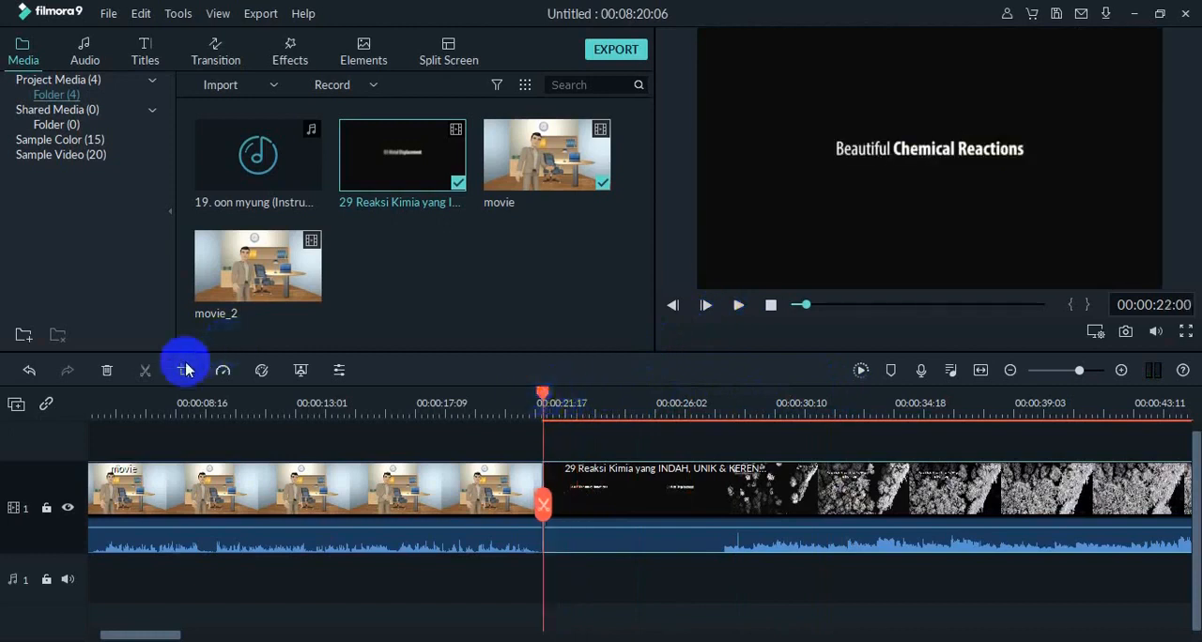
pyautogui.click(737, 308)
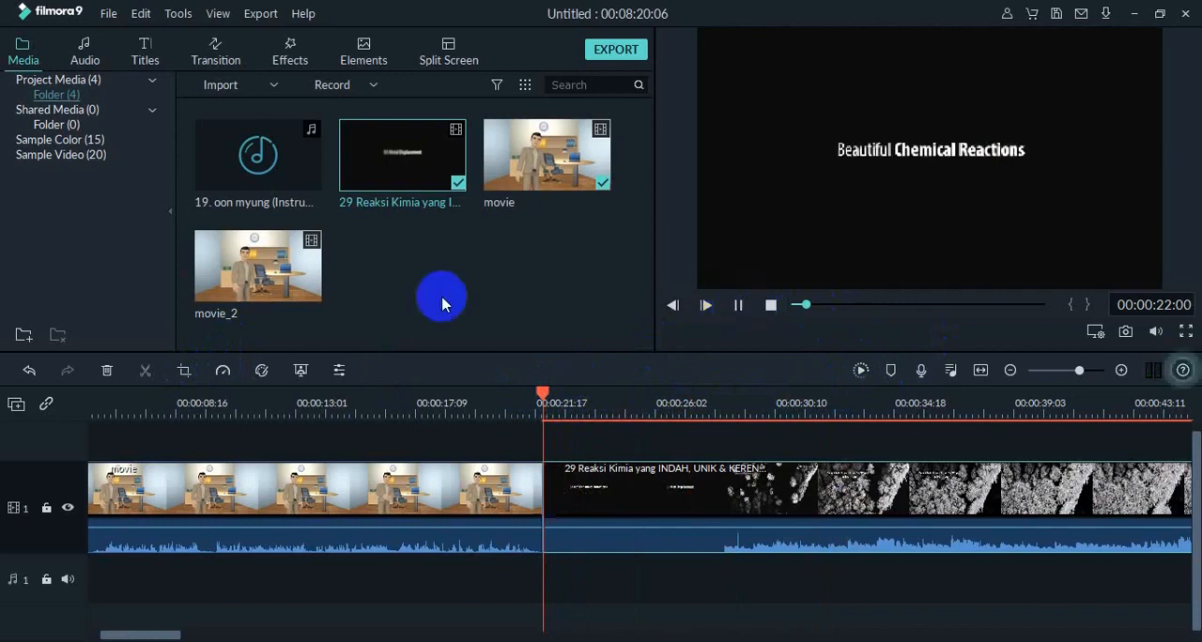
pyautogui.click(146, 371)
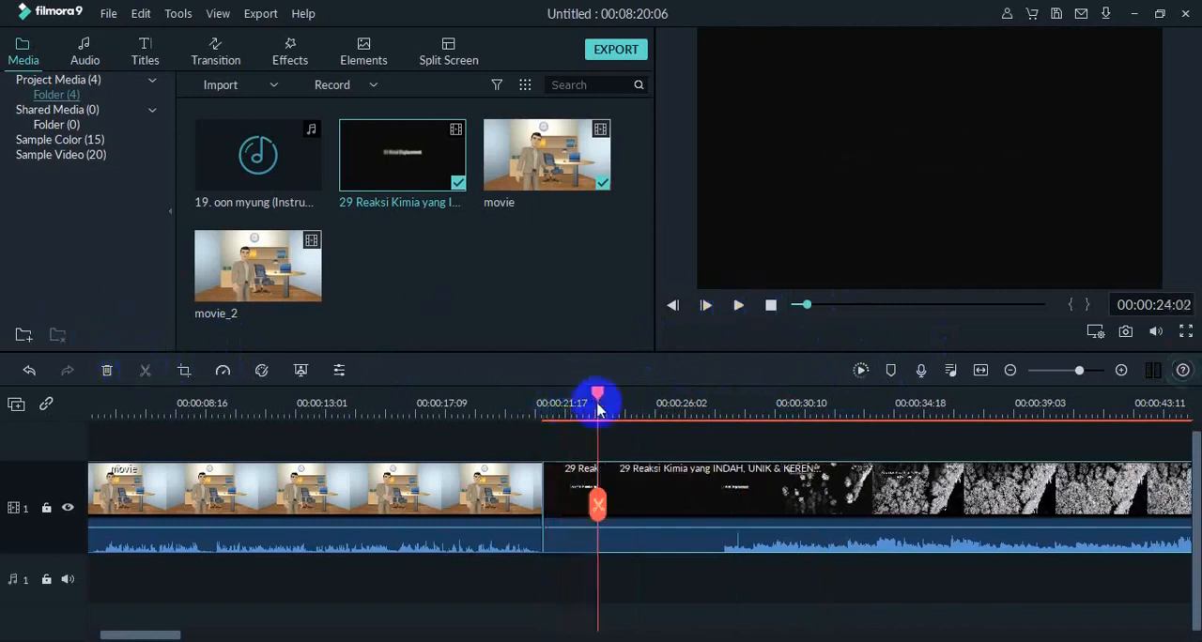
pyautogui.moveTo(598, 398); pyautogui.dragTo(545, 425)
pyautogui.click(567, 490)
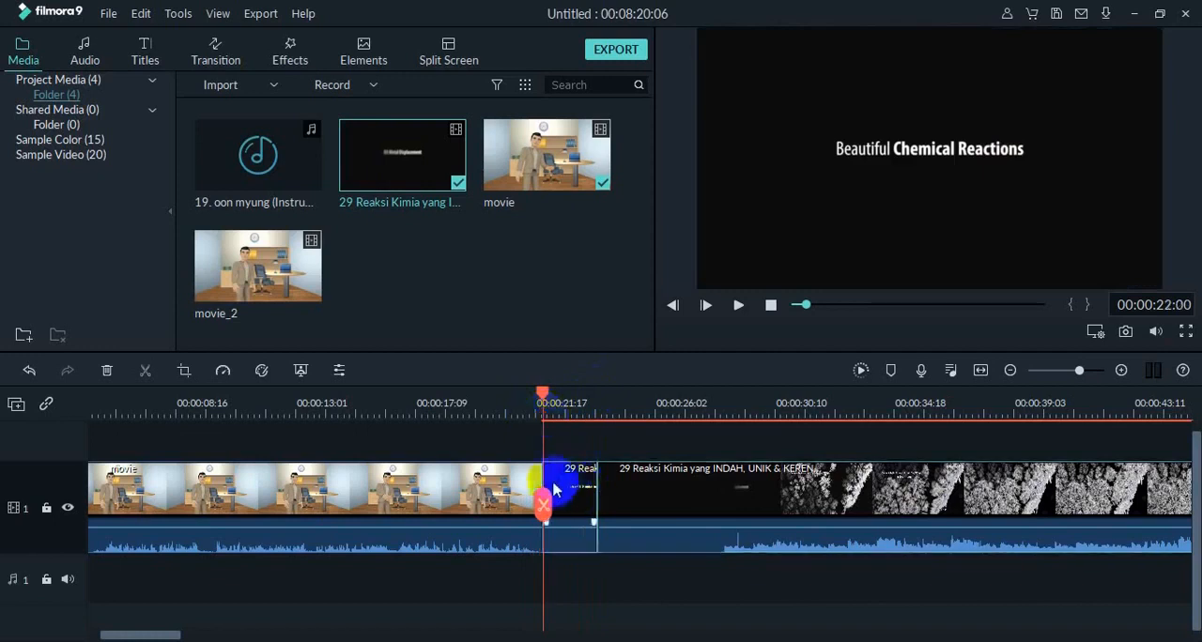
pyautogui.press('Delete')
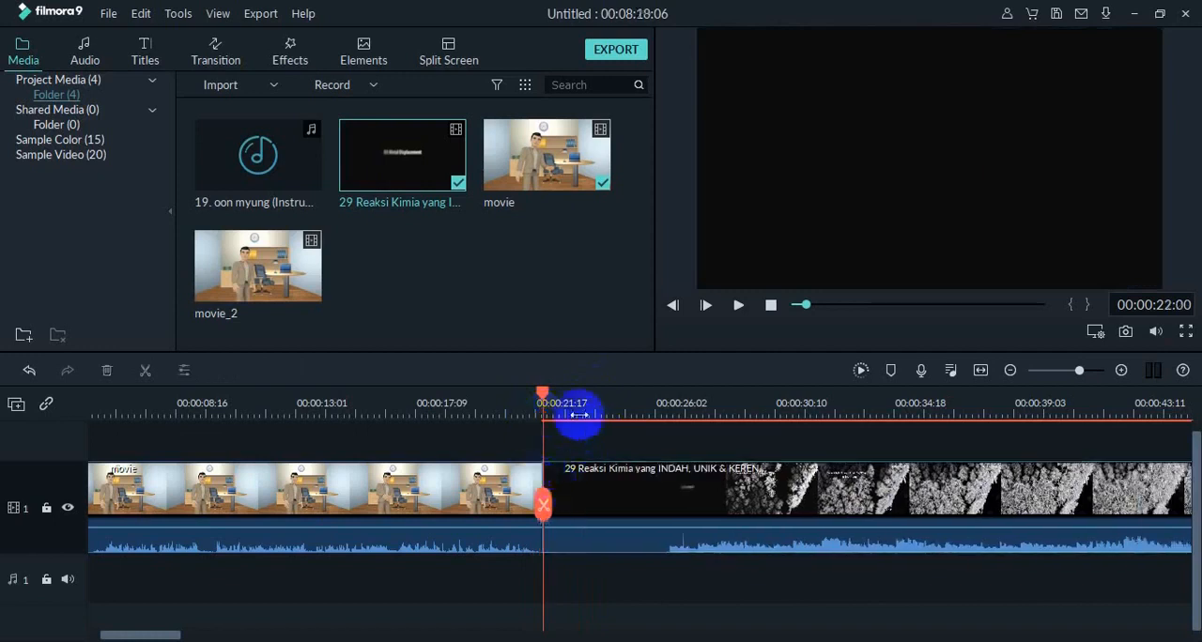
# Split the 29 Reaksi Kimia clip at 00:00:25:06, delete the piece before the cut, and replay the join with the movie clip.
pyautogui.click(738, 307)
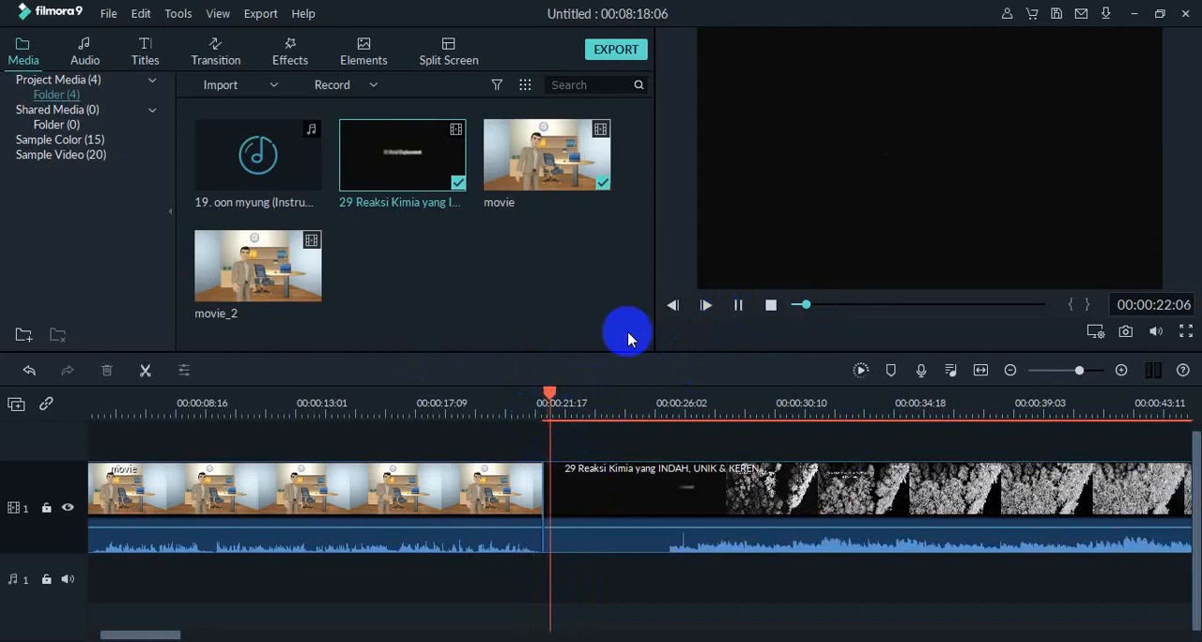
pyautogui.click(141, 374)
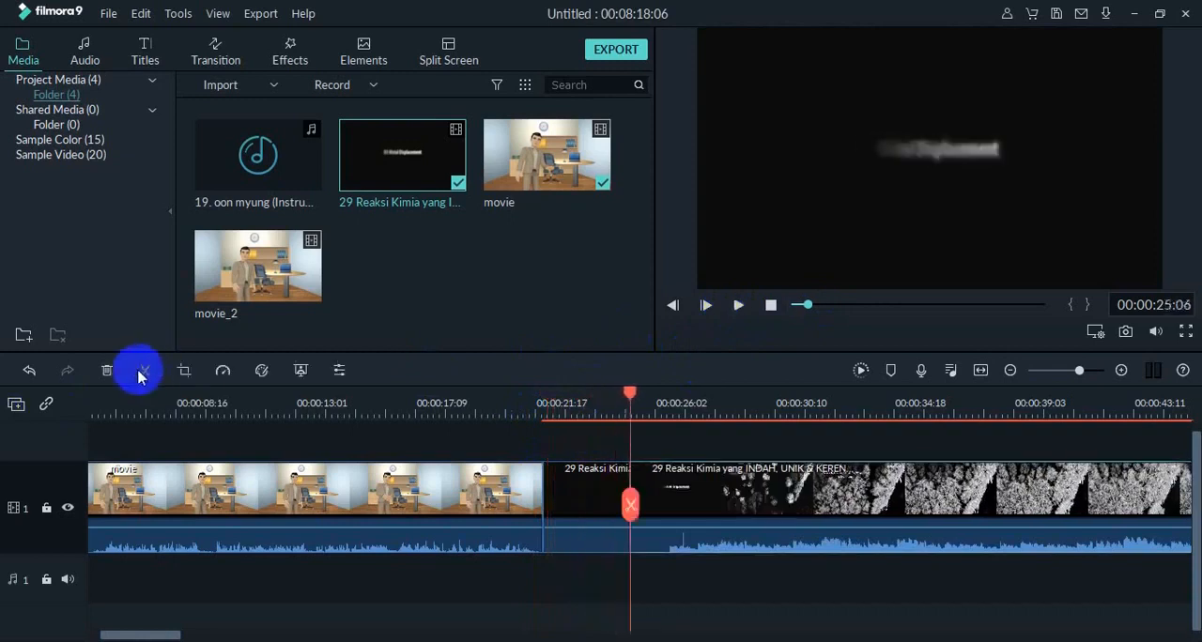
pyautogui.click(593, 504)
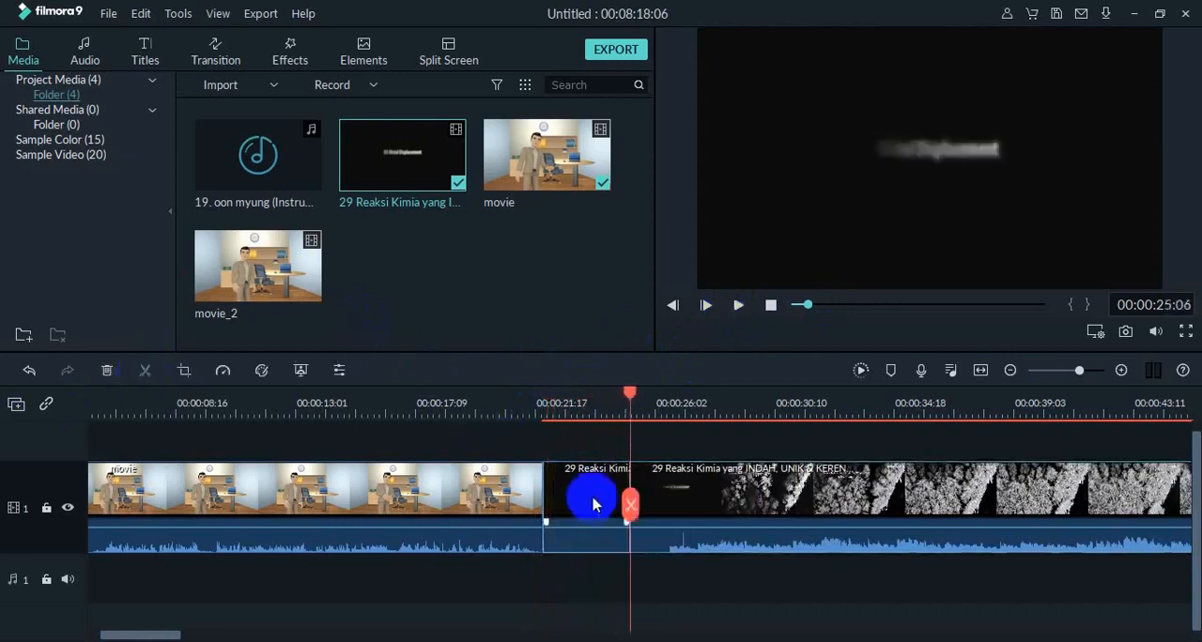
pyautogui.press('Delete')
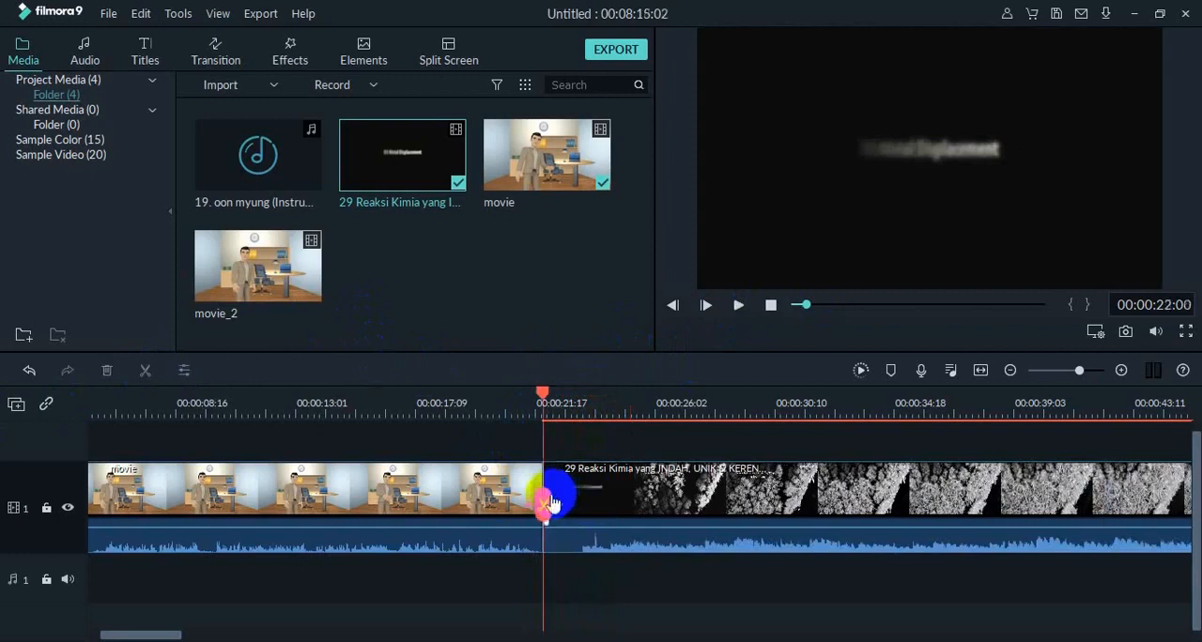
pyautogui.moveTo(551, 399); pyautogui.dragTo(517, 394)
pyautogui.click(739, 306)
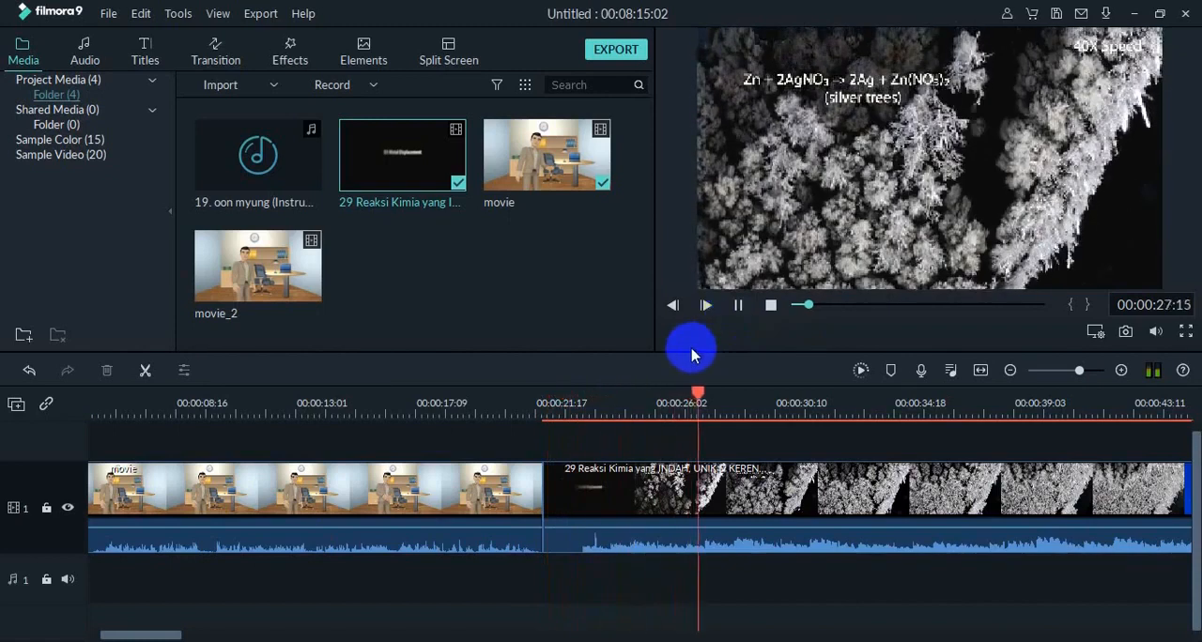
# Undo the recent splits and deletions at the start of the 29 Reaksi Kimia clip, back to before the 00:00:24:02 cut.
pyautogui.hotkey('ctrl', 'z')
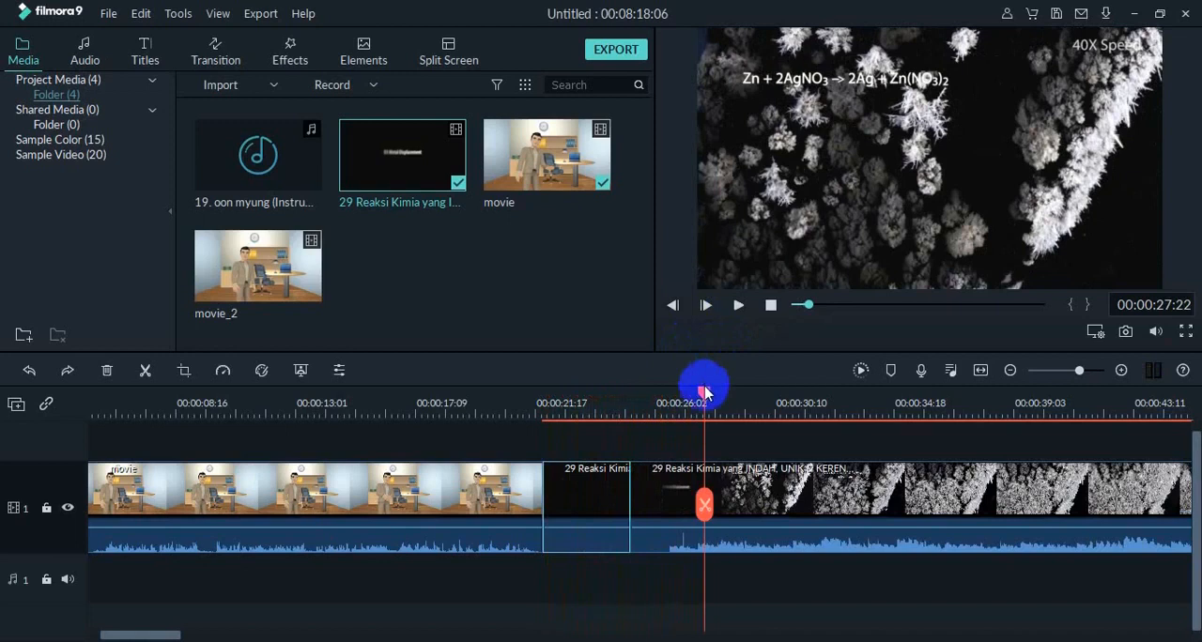
pyautogui.press('Delete')
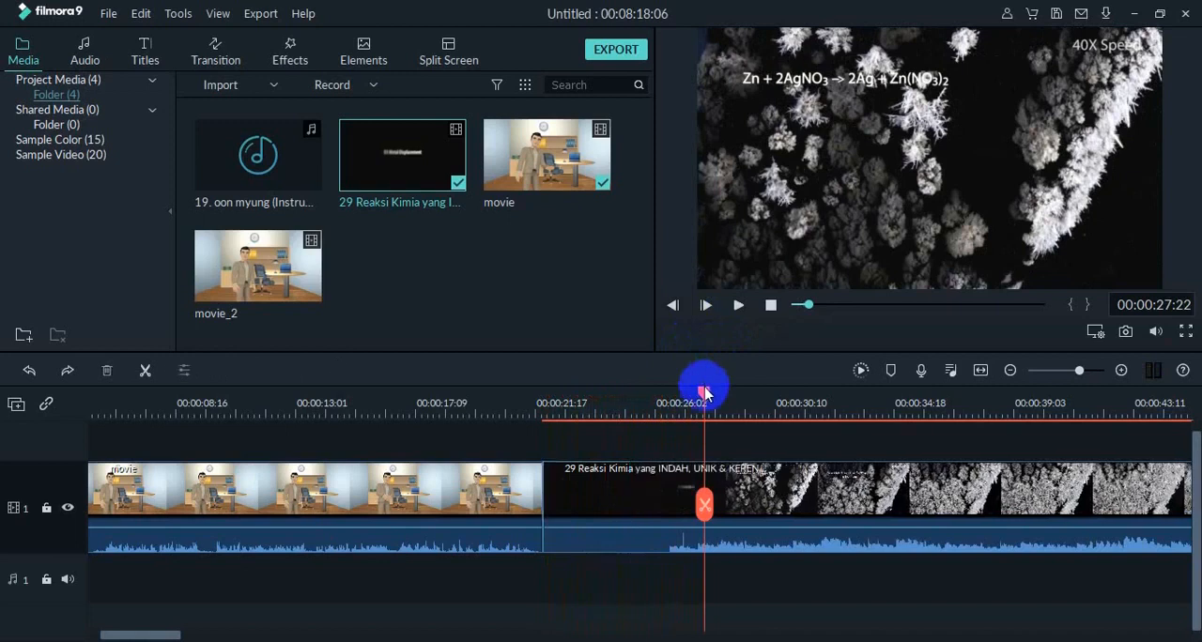
pyautogui.hotkey('ctrl', 'z')
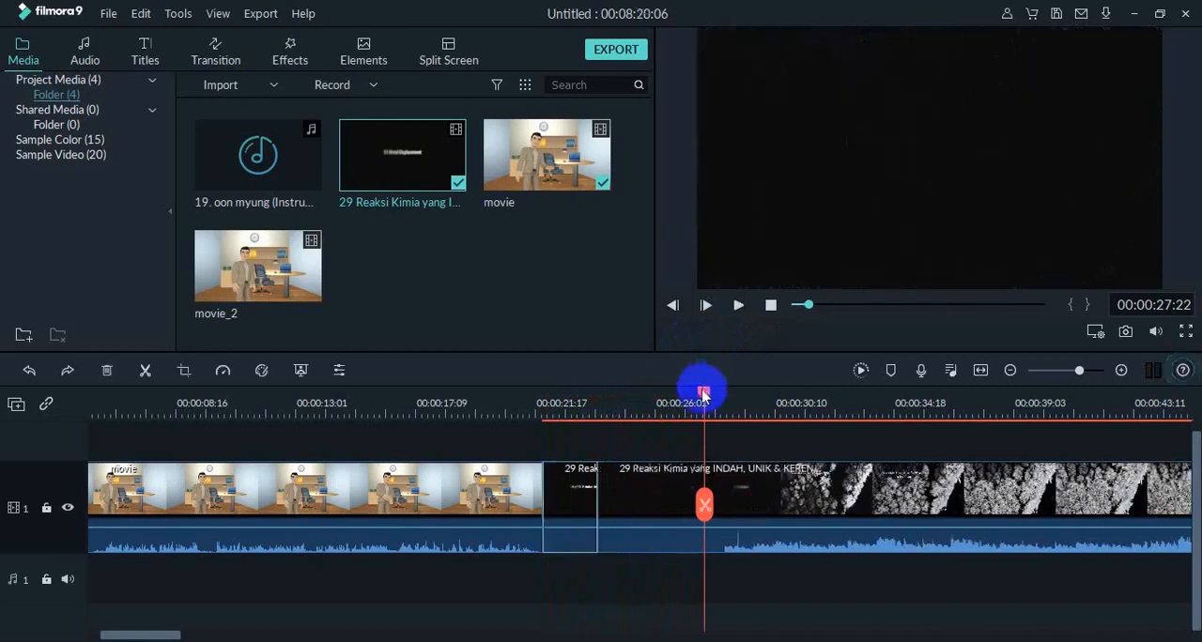
pyautogui.press('Delete')
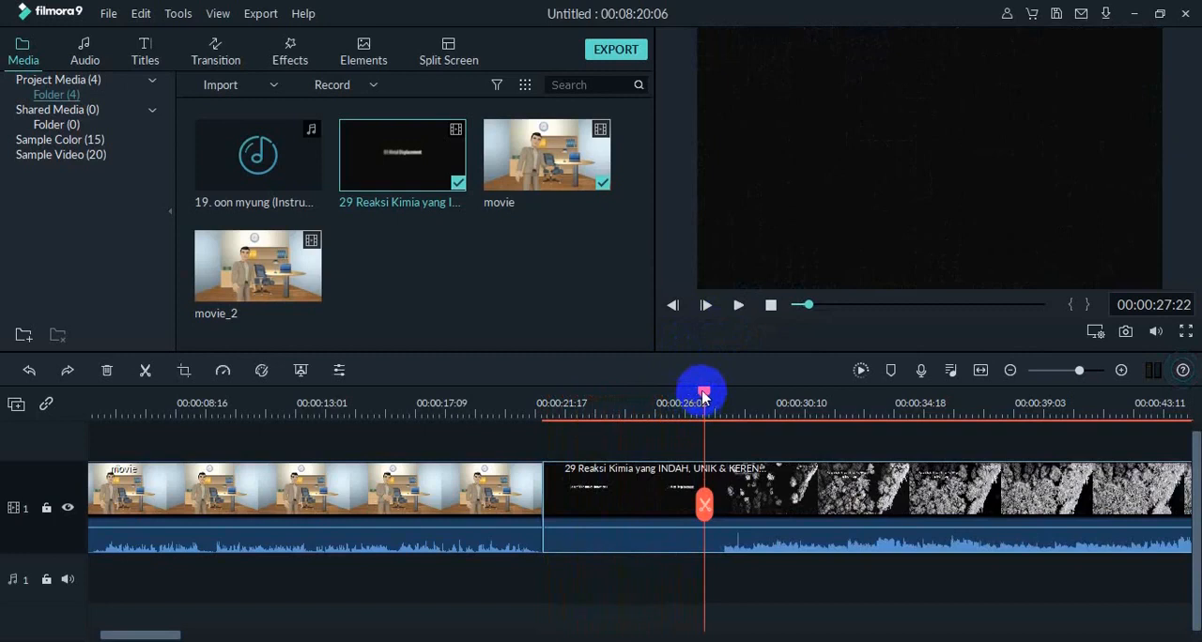
# Split the 29 Reaksi Kimia clip at 00:00:26:00, on the 01 Metal Displacement title, and delete the part before the cut.
pyautogui.moveTo(703, 395); pyautogui.dragTo(655, 399)
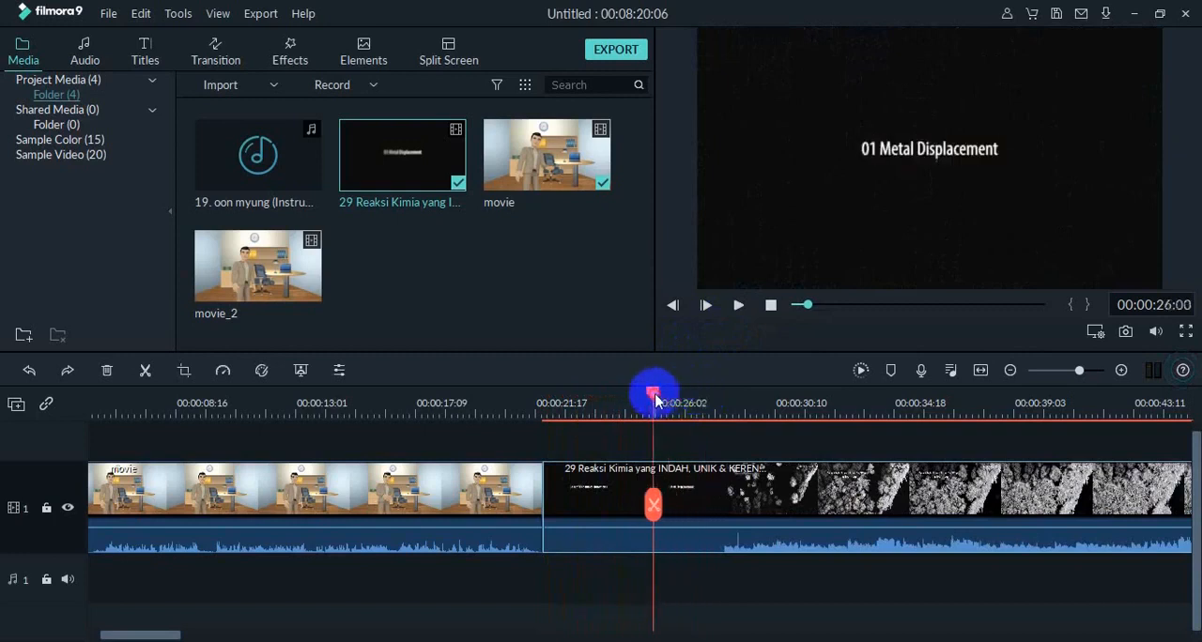
pyautogui.click(143, 371)
pyautogui.click(598, 504)
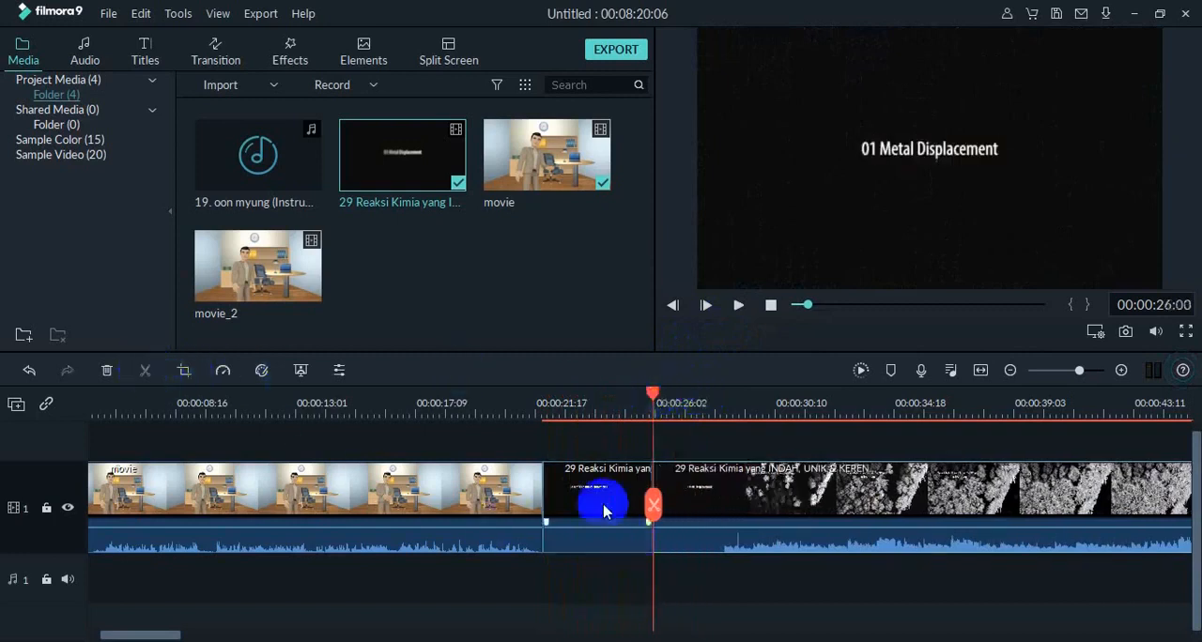
pyautogui.press('Delete')
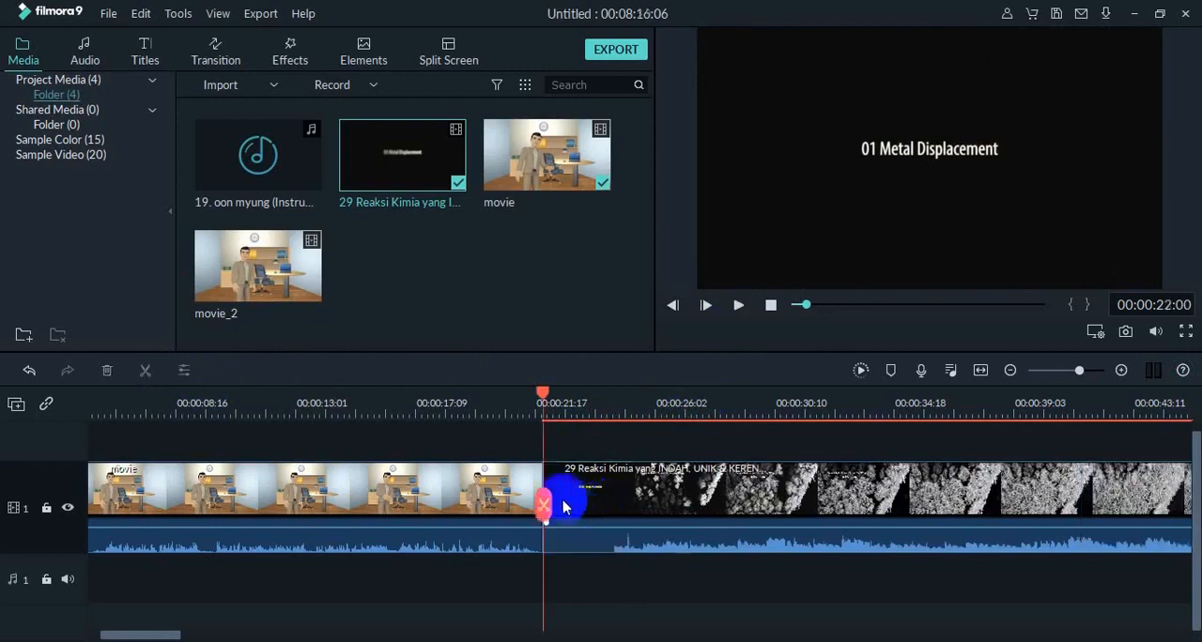
# Play the project from 00:00:21:01 across the join and check the reaction footage up to the Zn + CuSO4 scene.
pyautogui.click(490, 485)
pyautogui.moveTo(541, 401); pyautogui.dragTo(515, 397)
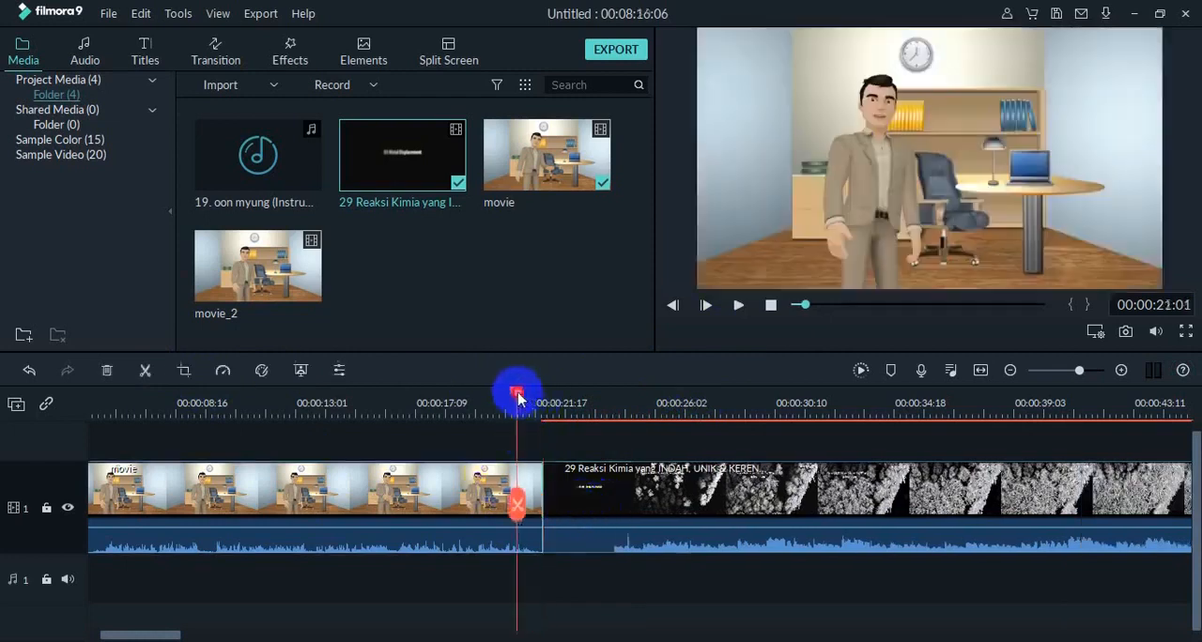
pyautogui.click(740, 306)
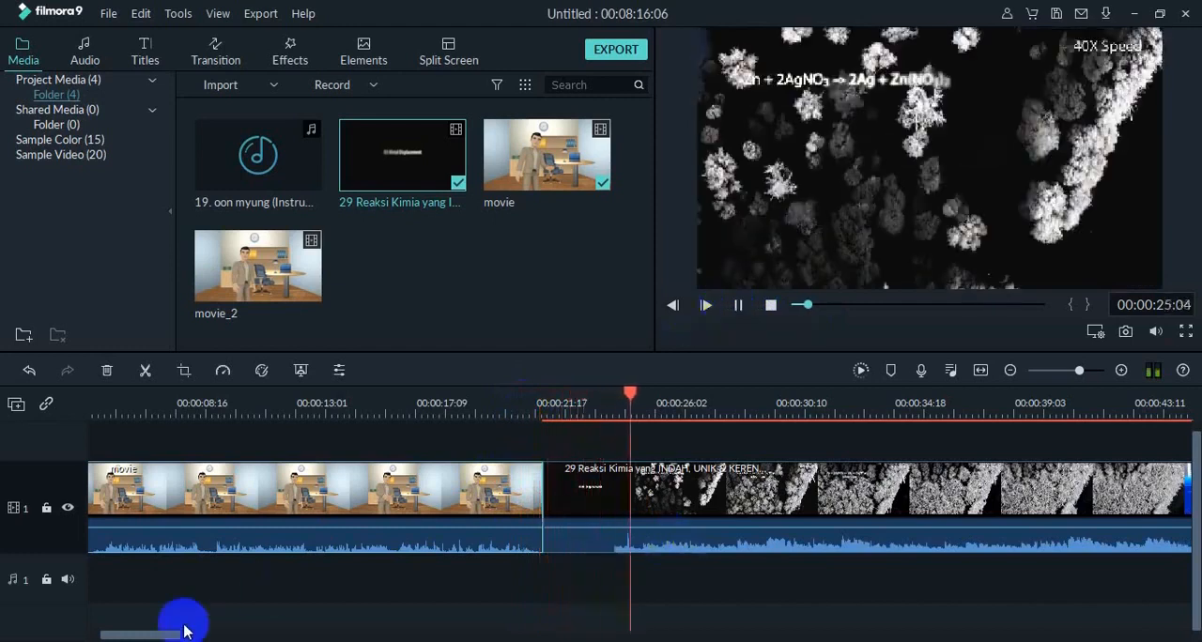
pyautogui.moveTo(173, 636); pyautogui.dragTo(289, 638)
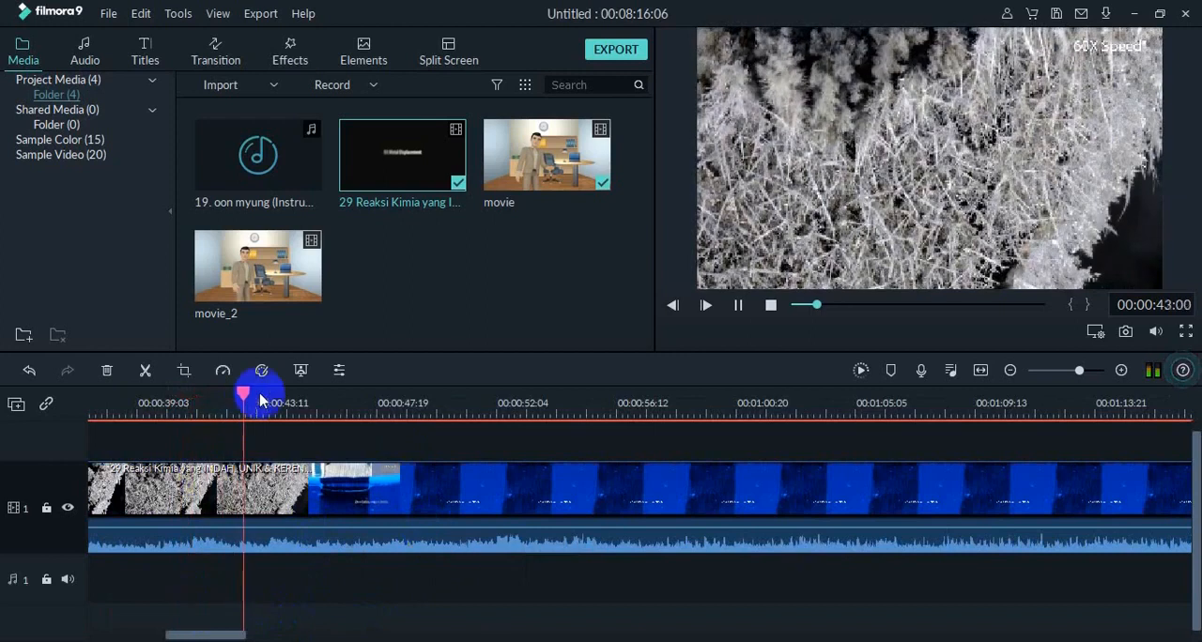
pyautogui.moveTo(285, 401); pyautogui.dragTo(319, 403)
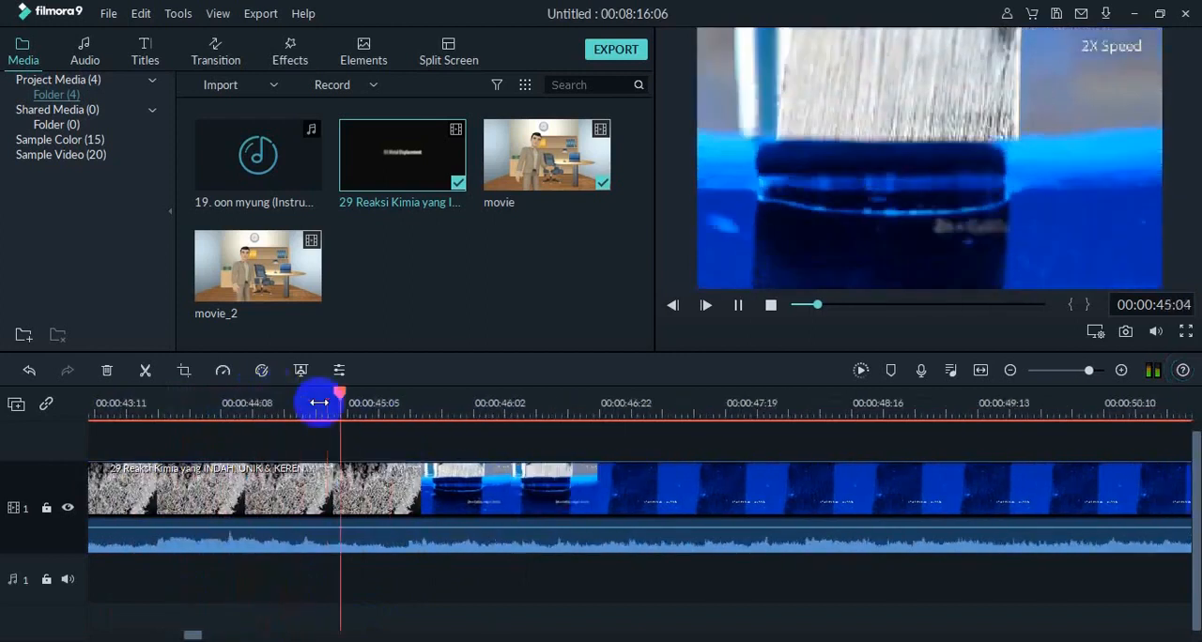
pyautogui.click(739, 305)
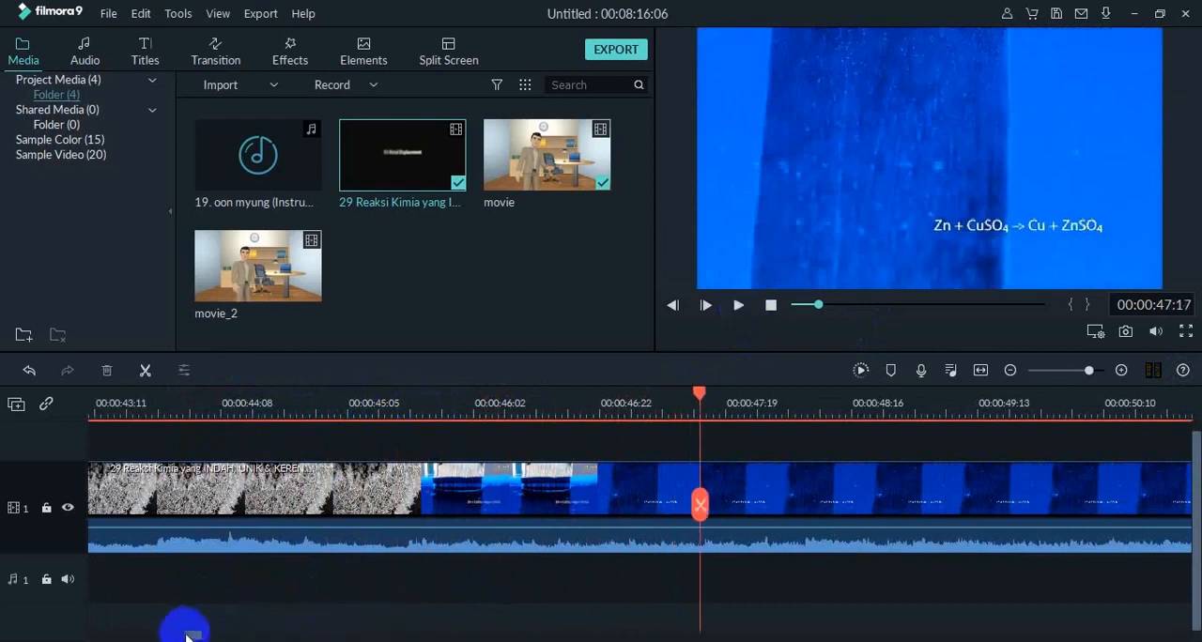
# Add the movie_2 video to the video track directly after the end of the 29 Reaksi Kimia clip.
pyautogui.click(216, 635)
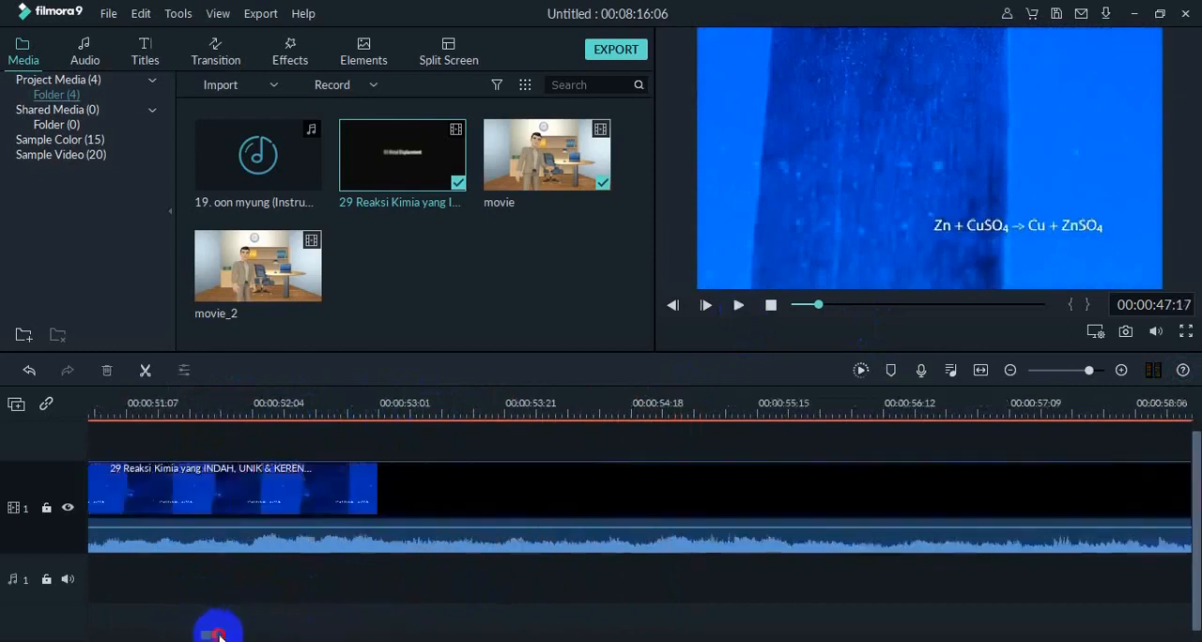
pyautogui.click(444, 478)
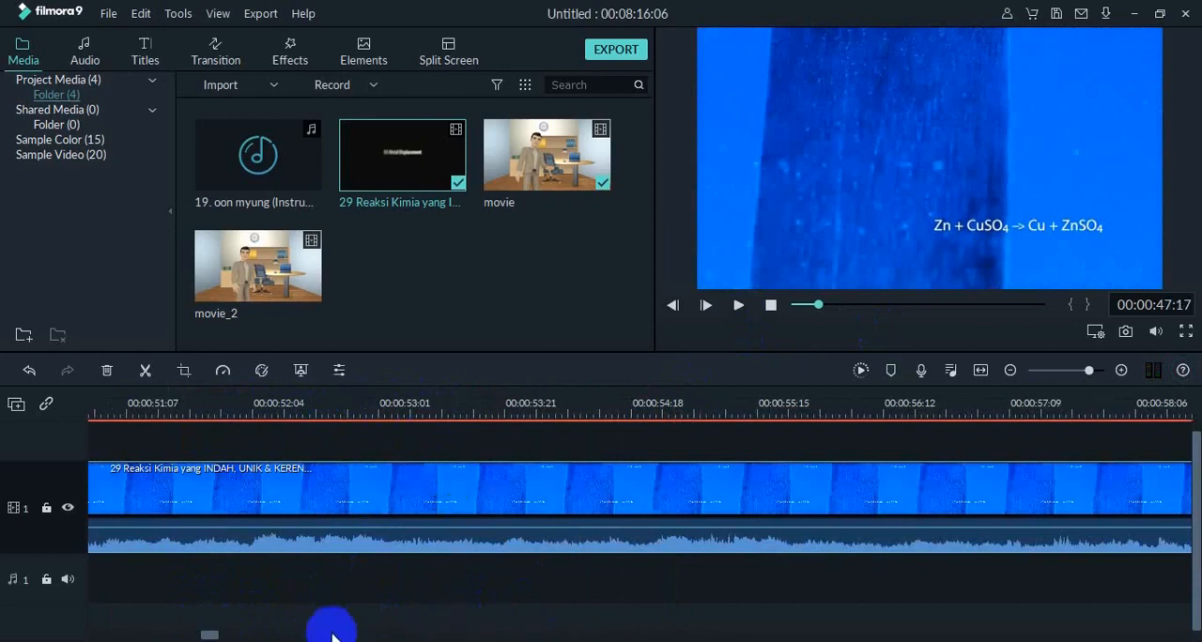
pyautogui.moveTo(209, 637); pyautogui.dragTo(1181, 635)
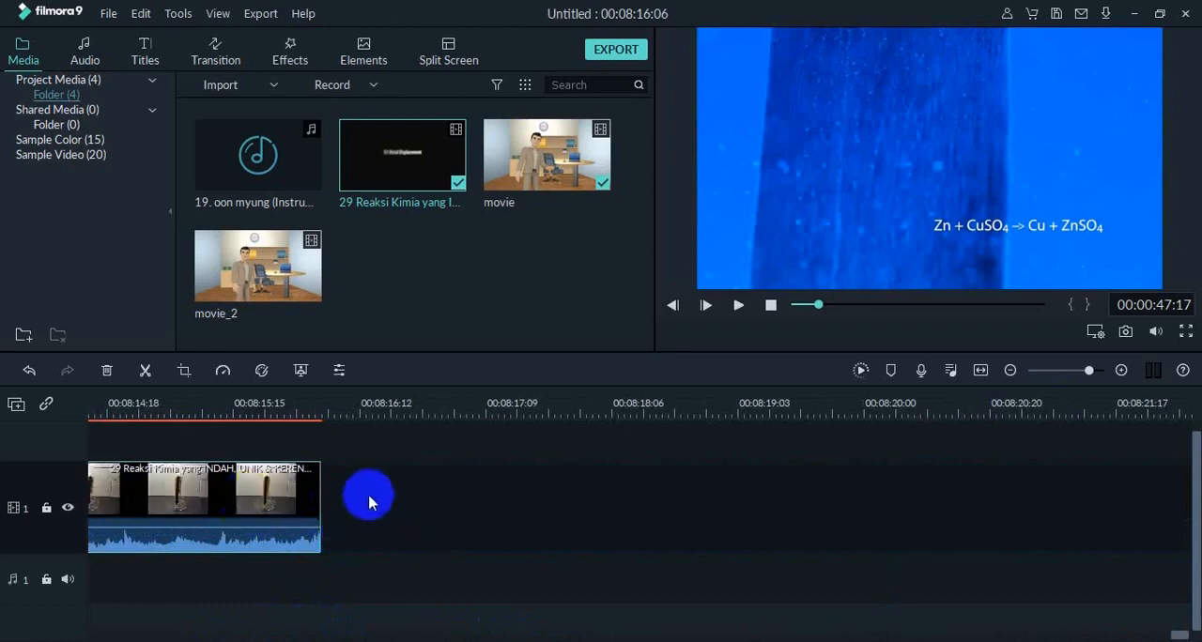
pyautogui.moveTo(319, 303)
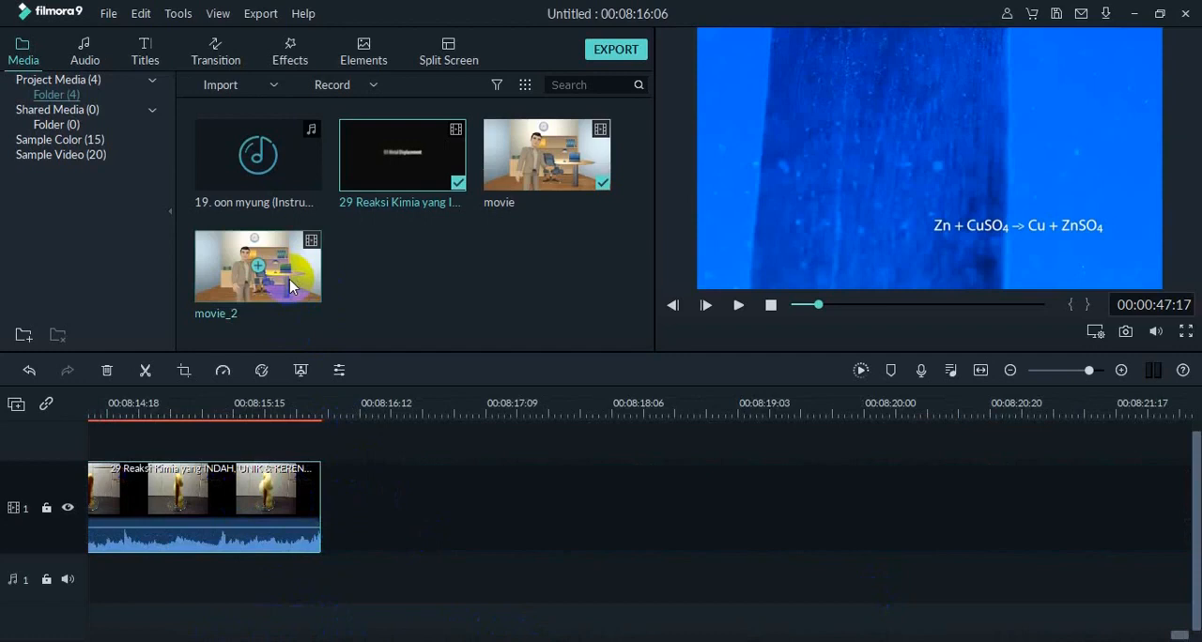
pyautogui.moveTo(292, 279); pyautogui.dragTo(328, 489)
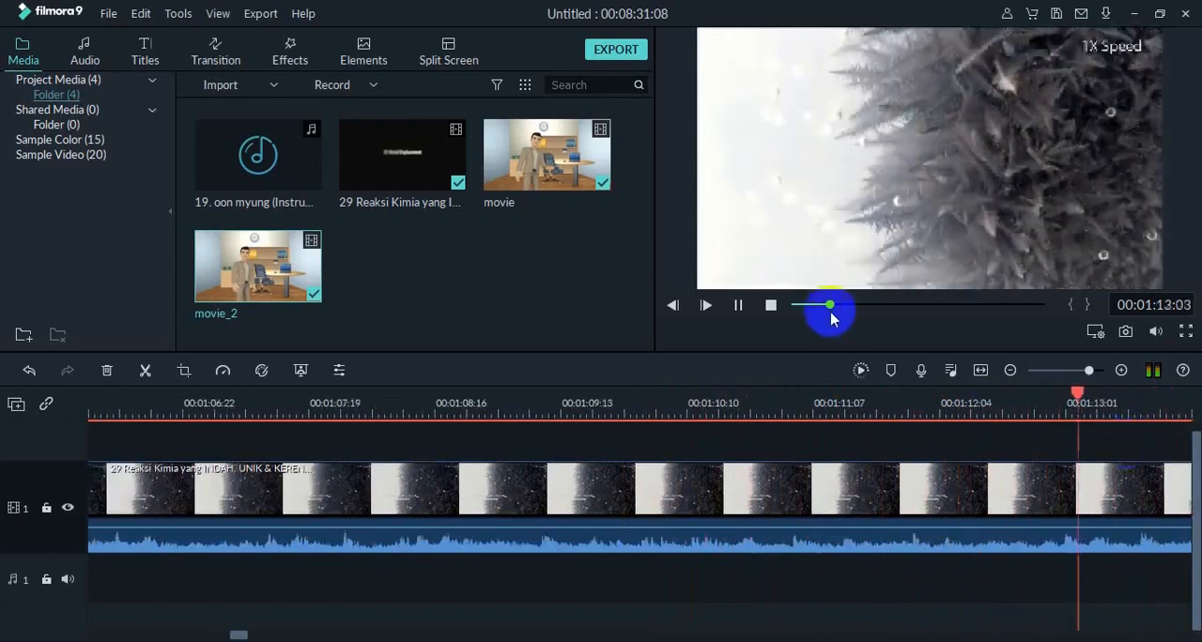
# Play the movie_2 clip from just before its join with the reaction footage through to its tellagami ending.
pyautogui.moveTo(831, 305); pyautogui.dragTo(1036, 316)
pyautogui.press('space')
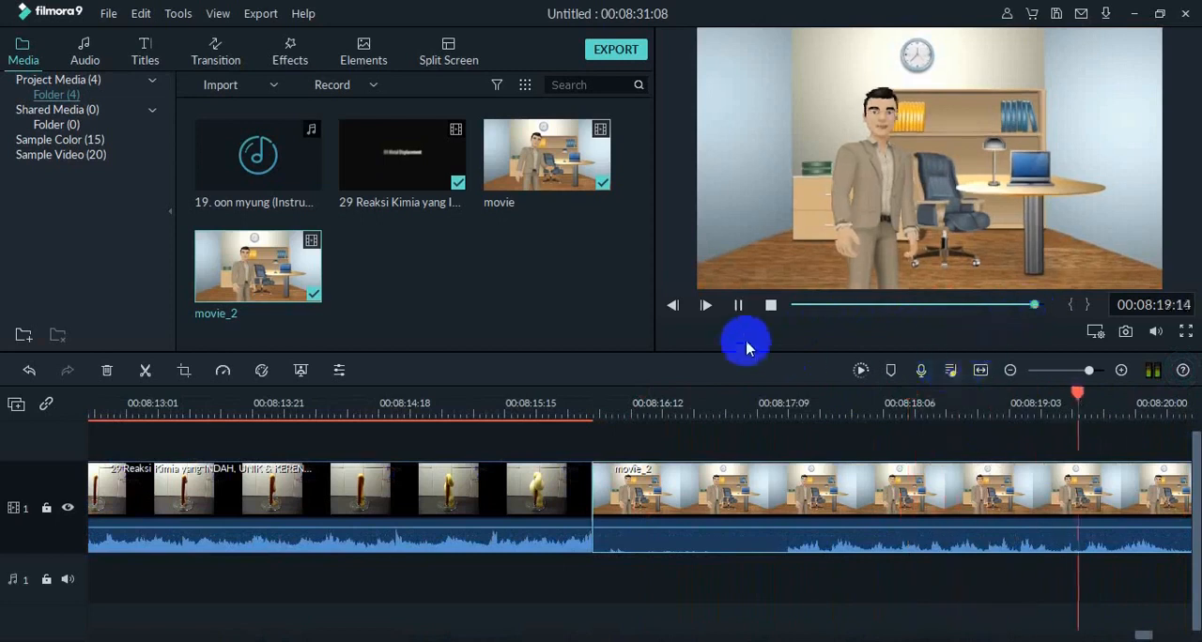
pyautogui.click(739, 307)
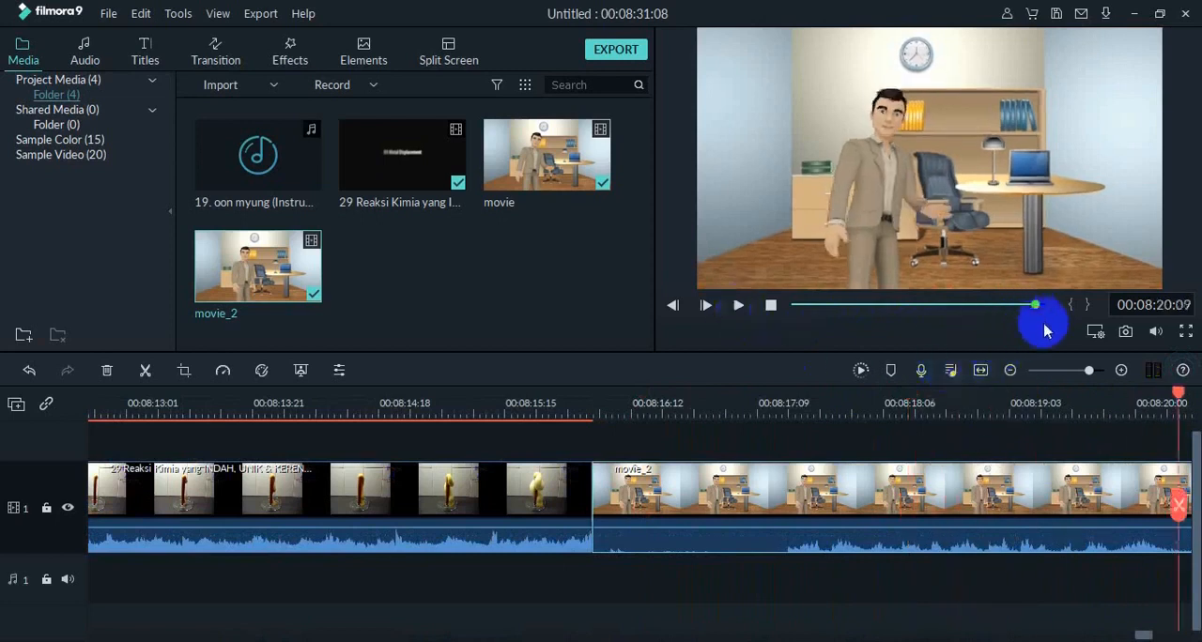
pyautogui.moveTo(1179, 401); pyautogui.dragTo(577, 456)
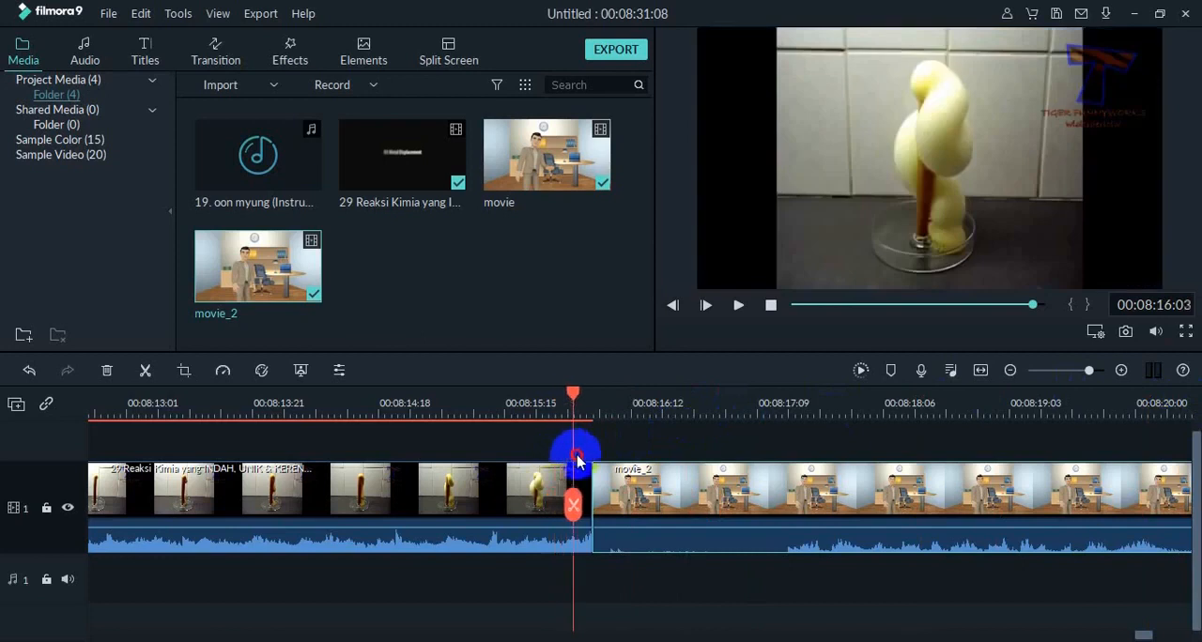
pyautogui.click(741, 307)
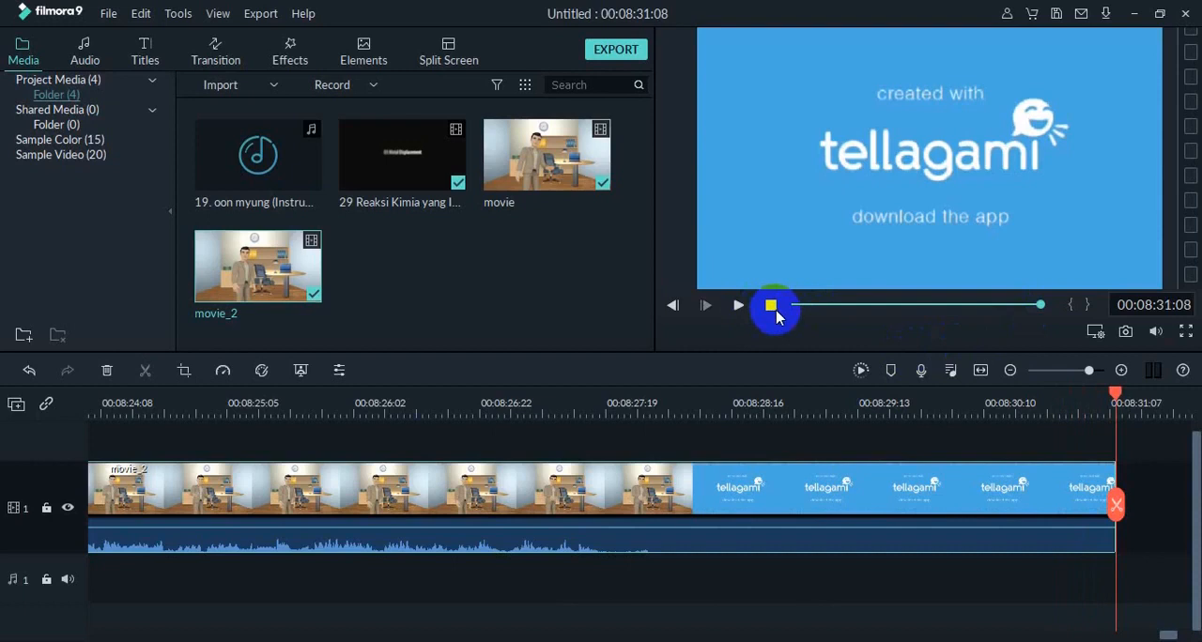
# Split the movie_2 clip at 00:08:29:09, within the tellagami screen, and delete the closing part.
pyautogui.click(766, 494)
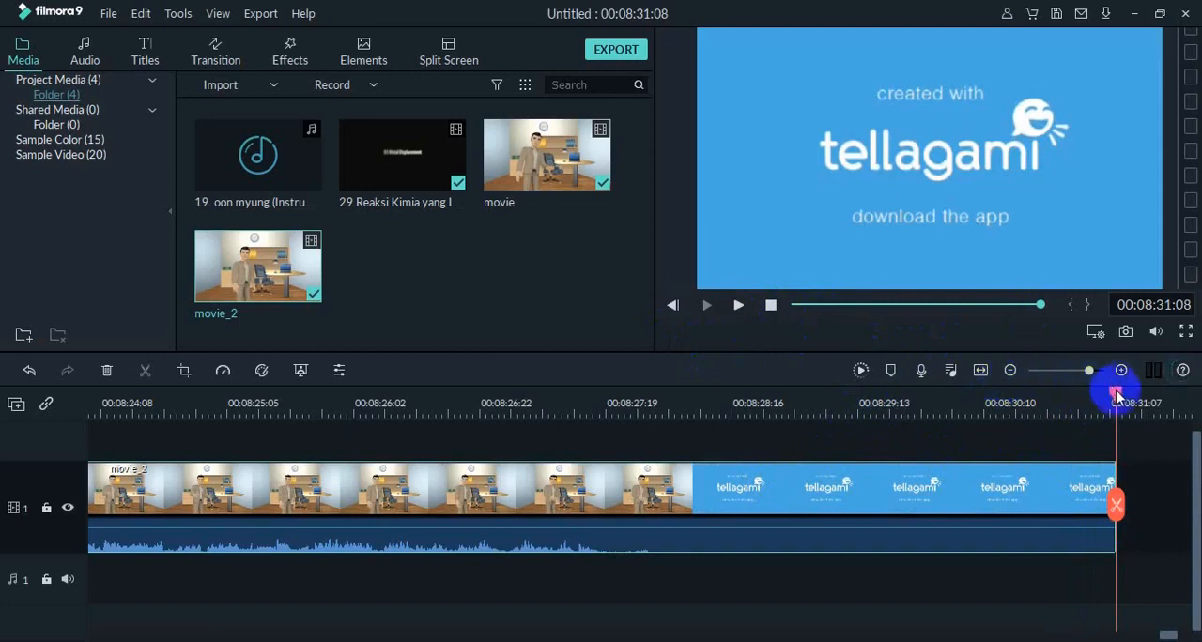
pyautogui.moveTo(1116, 397); pyautogui.dragTo(693, 467)
pyautogui.click(738, 307)
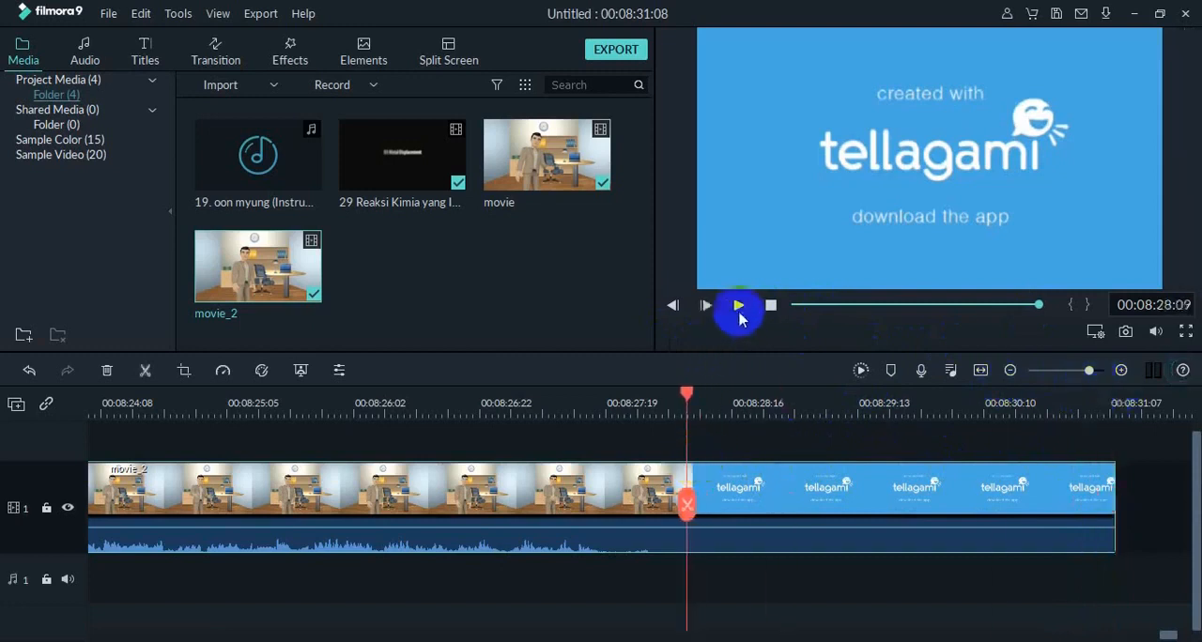
pyautogui.click(145, 370)
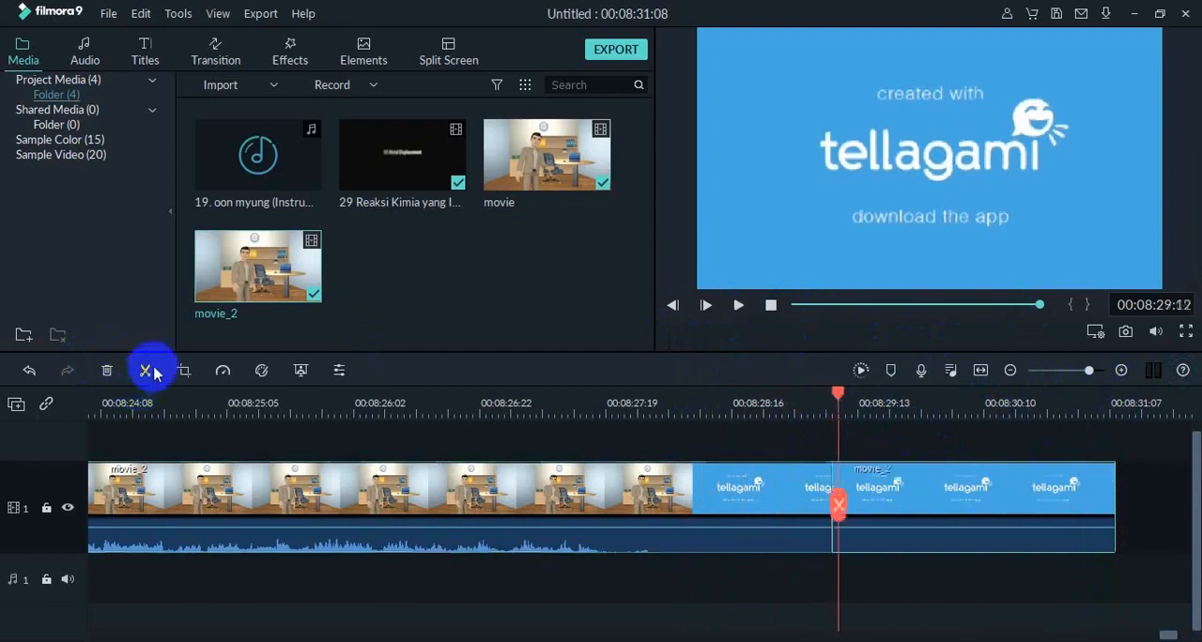
pyautogui.click(837, 472)
pyautogui.click(907, 504)
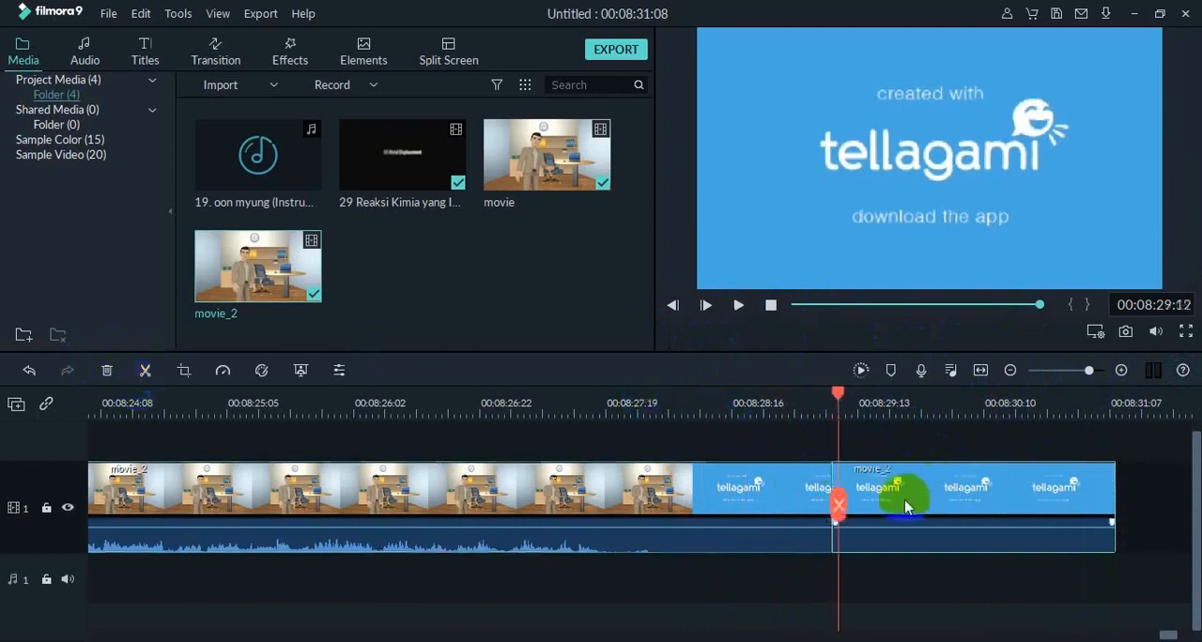
pyautogui.press('Delete')
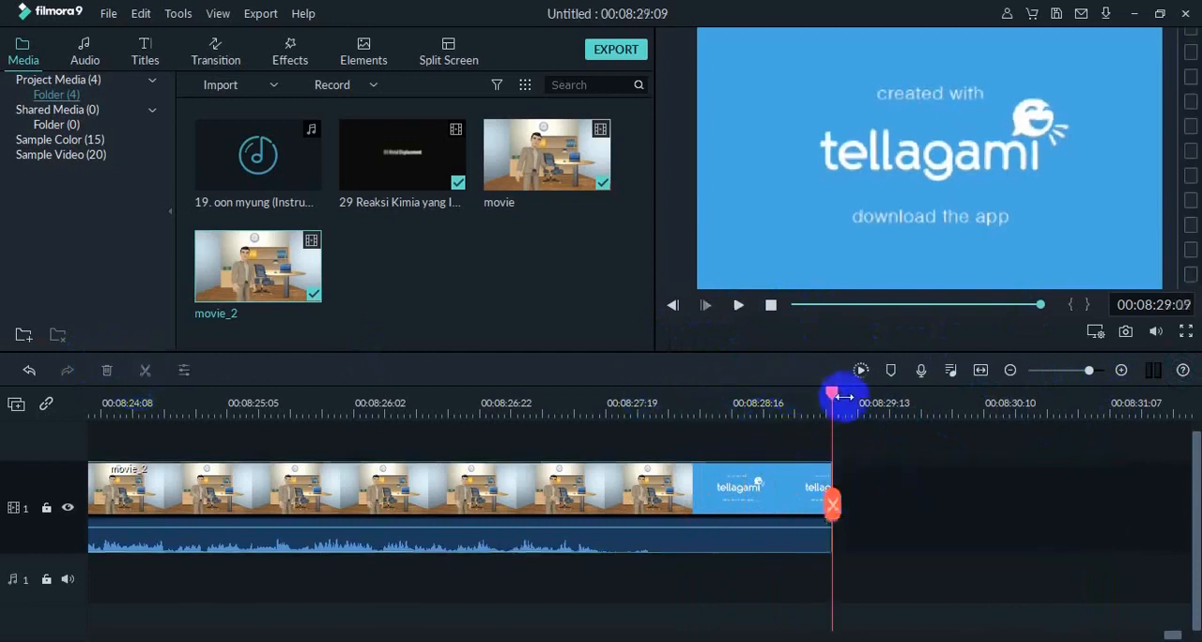
# Split the movie_2 clip at 00:08:28:09, where the tellagami screen begins, and delete the remaining tellagami segment.
pyautogui.moveTo(833, 398); pyautogui.dragTo(690, 407)
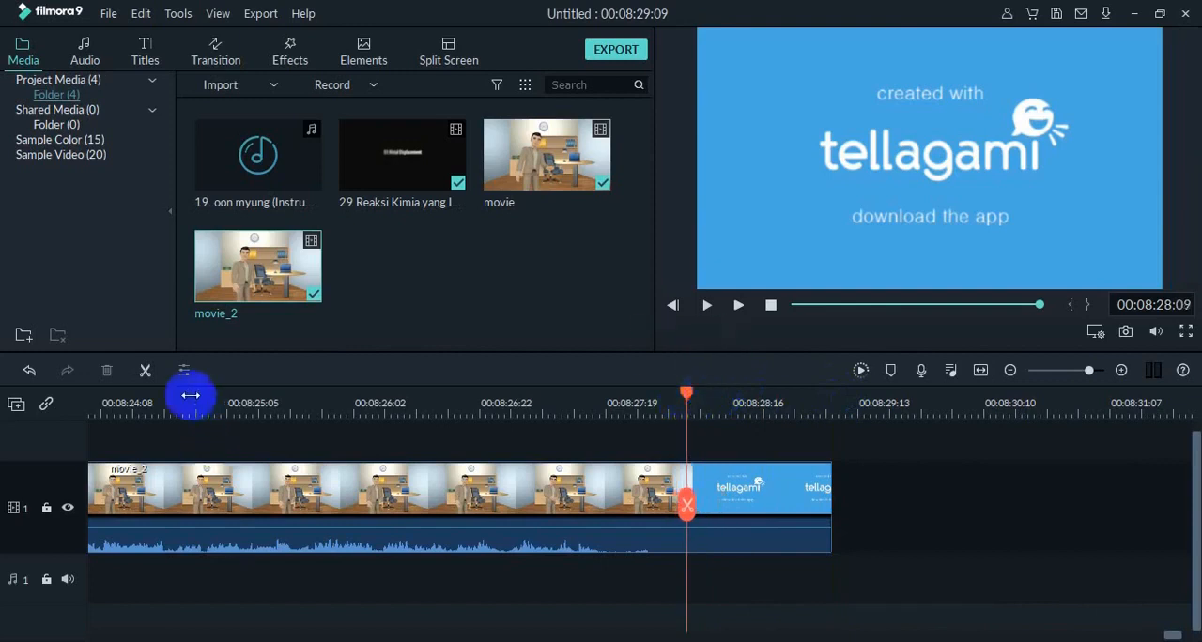
pyautogui.click(144, 374)
pyautogui.click(773, 505)
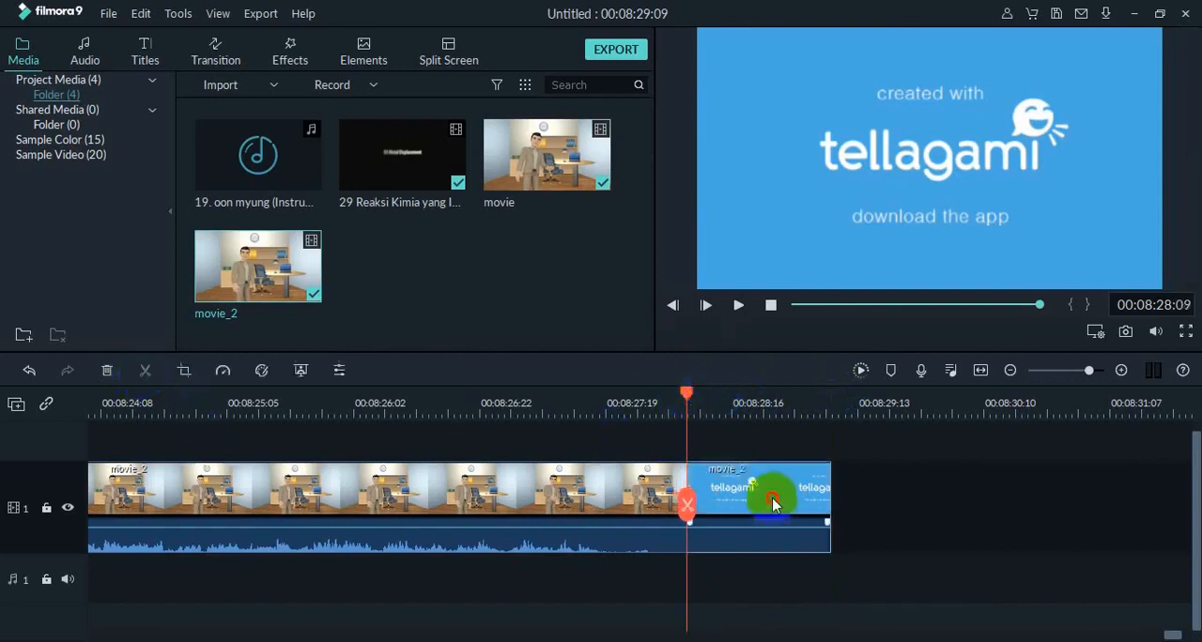
pyautogui.press('Delete')
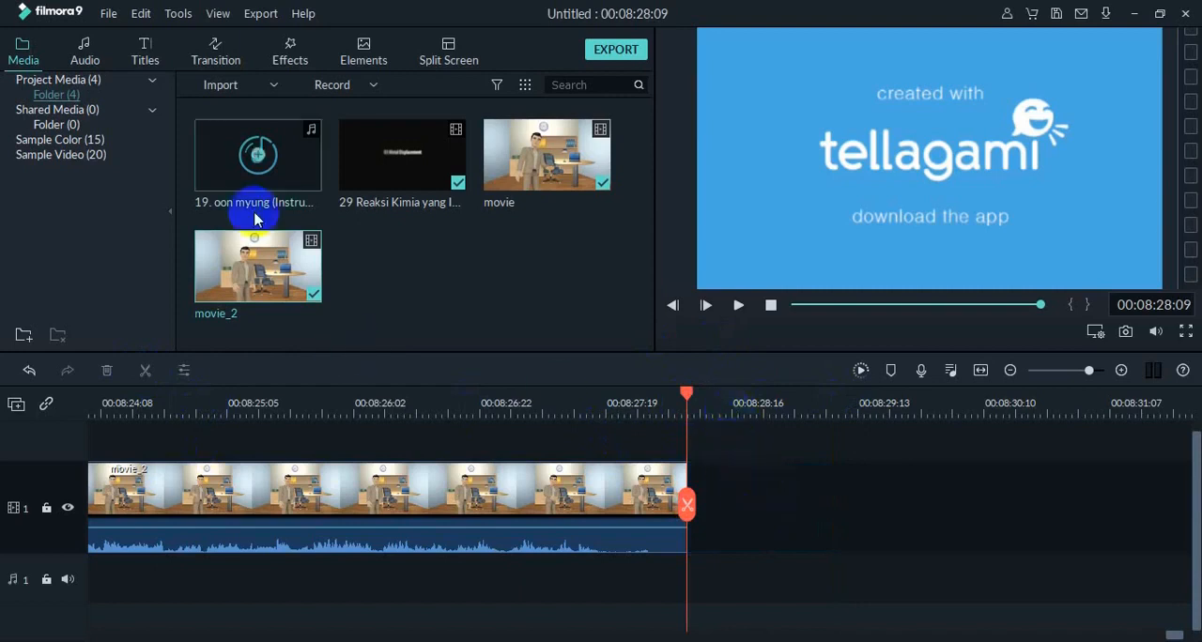
# Add the Credit 2 end-credits title to the video track directly after the end of the movie_2 clip.
pyautogui.click(146, 58)
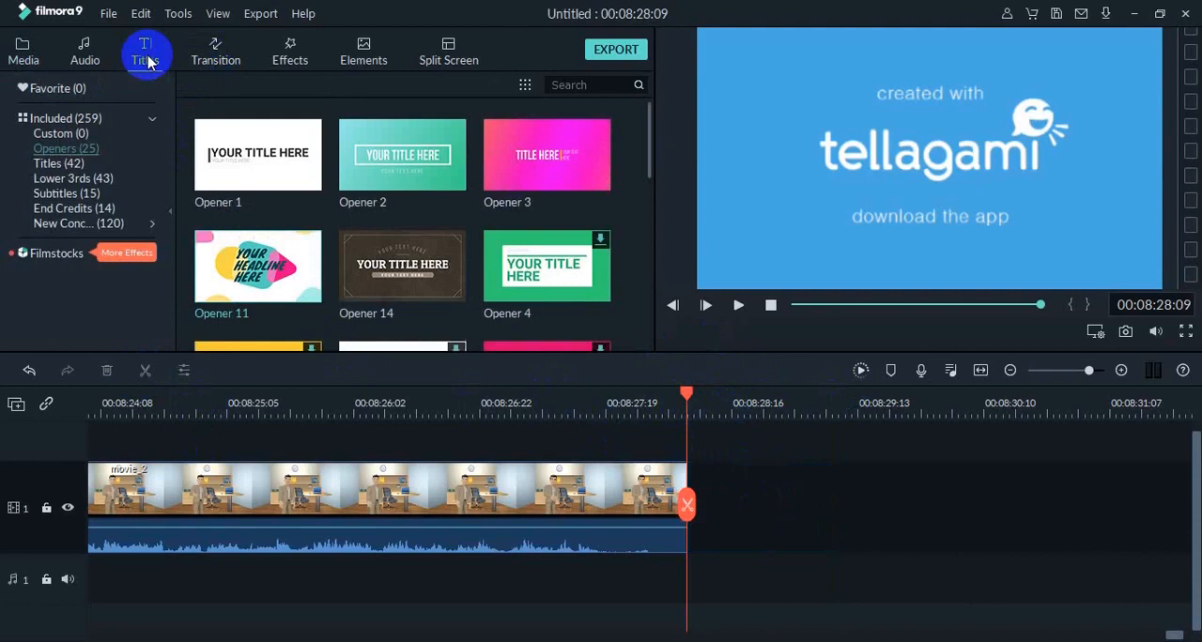
pyautogui.click(93, 212)
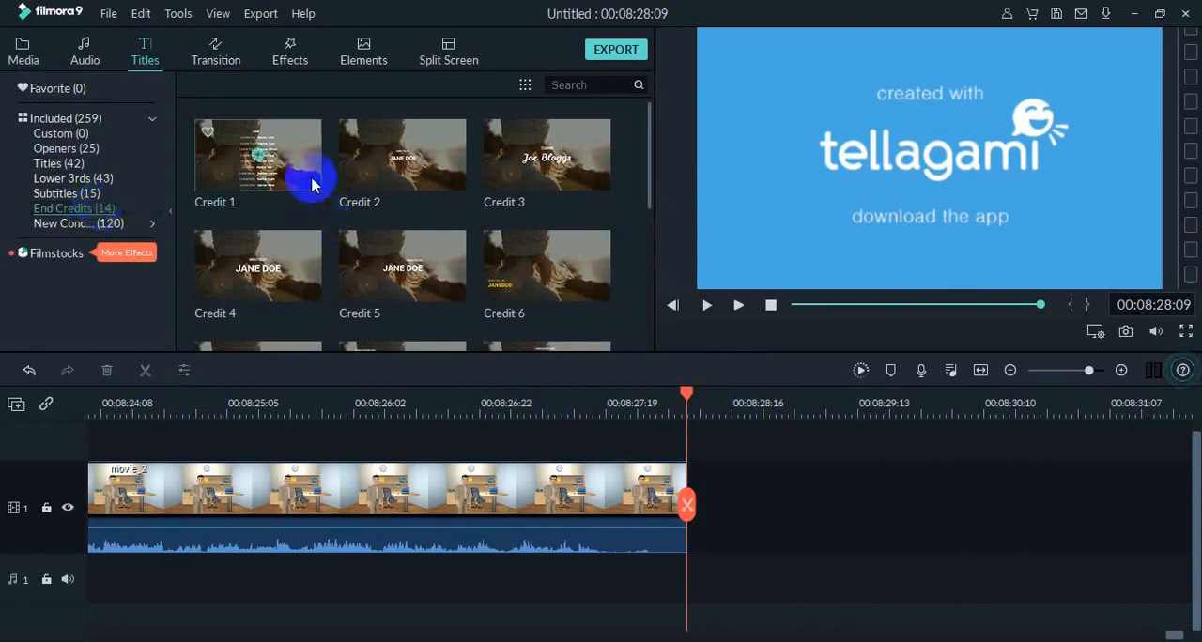
pyautogui.click(260, 157)
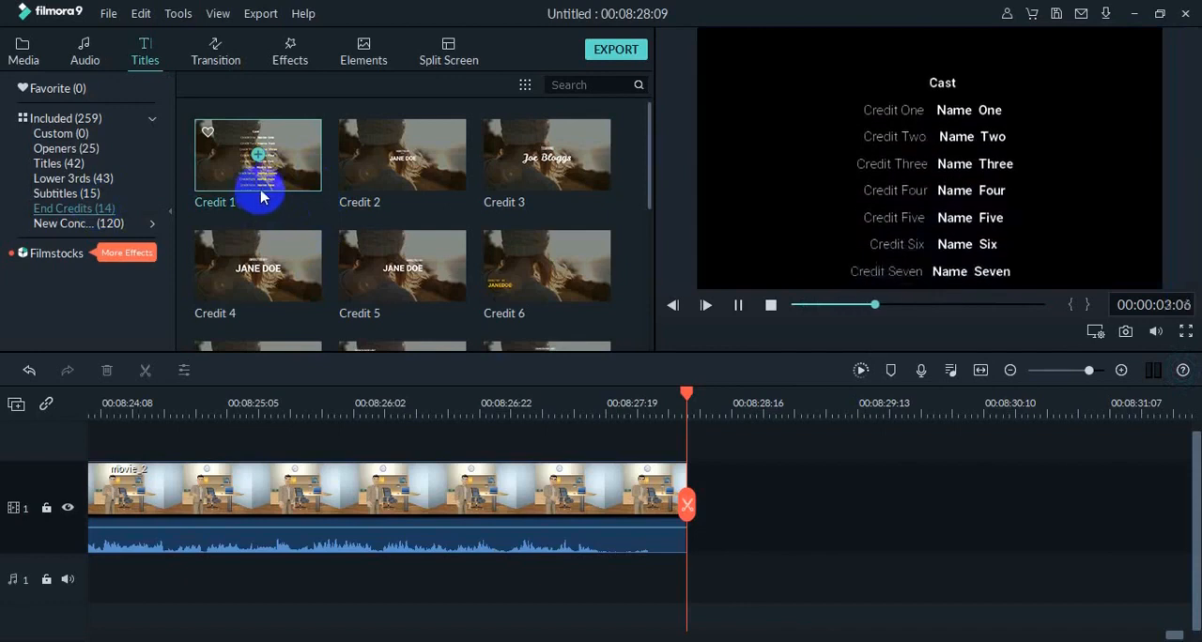
pyautogui.click(397, 179)
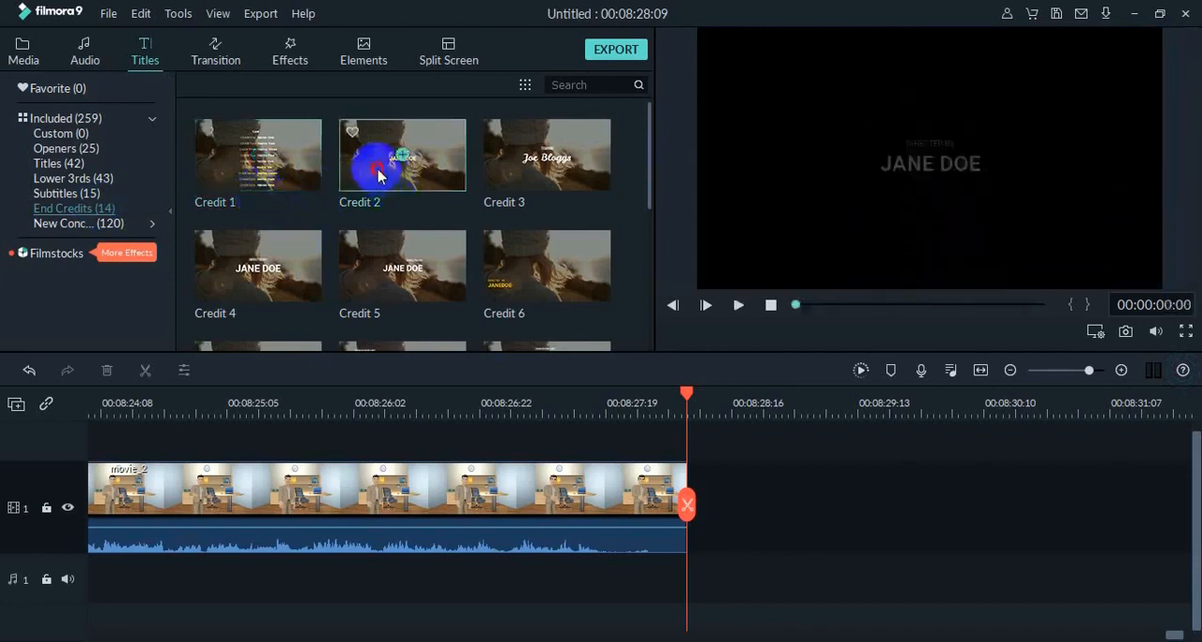
pyautogui.moveTo(382, 171); pyautogui.dragTo(704, 470)
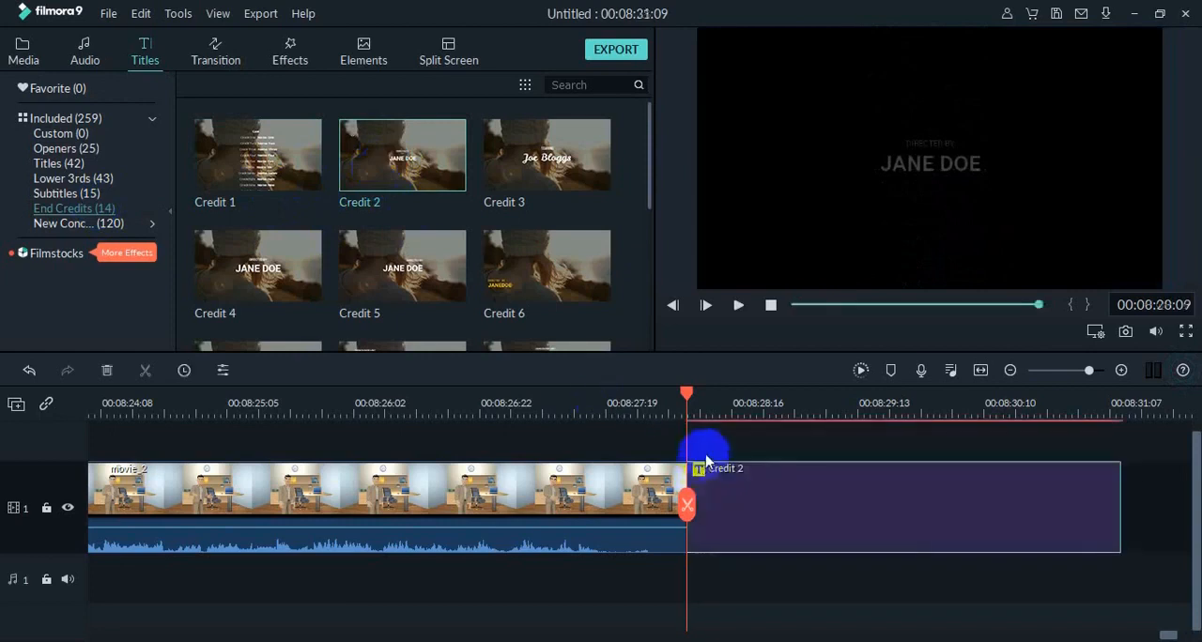
# Replace the placeholder name in the Credit 2 title with the director's full name, add the line "(Guru Kimia SMA BSS Malang)", preview it and apply the text.
pyautogui.doubleClick(779, 498)
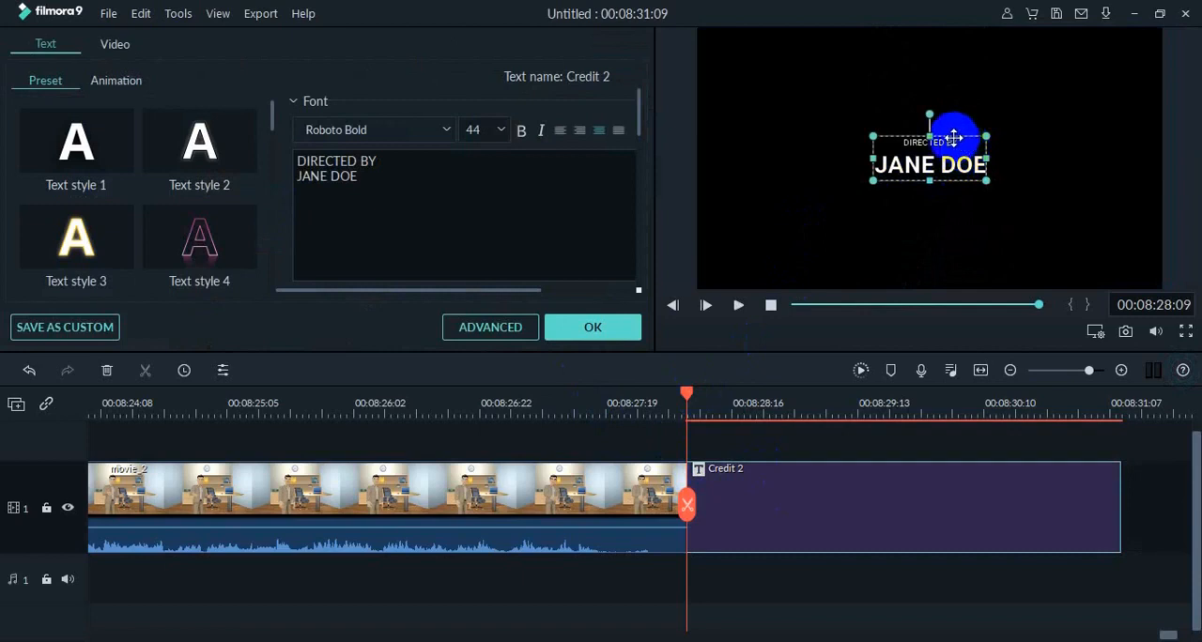
pyautogui.moveTo(389, 163); pyautogui.dragTo(298, 179)
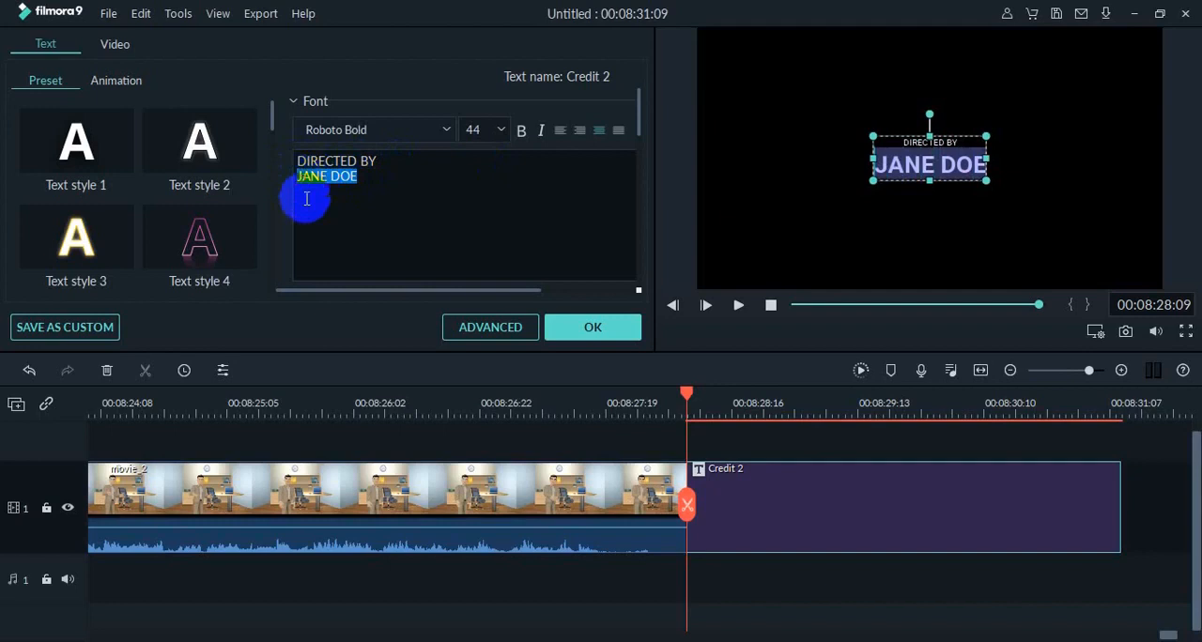
pyautogui.write('Das')
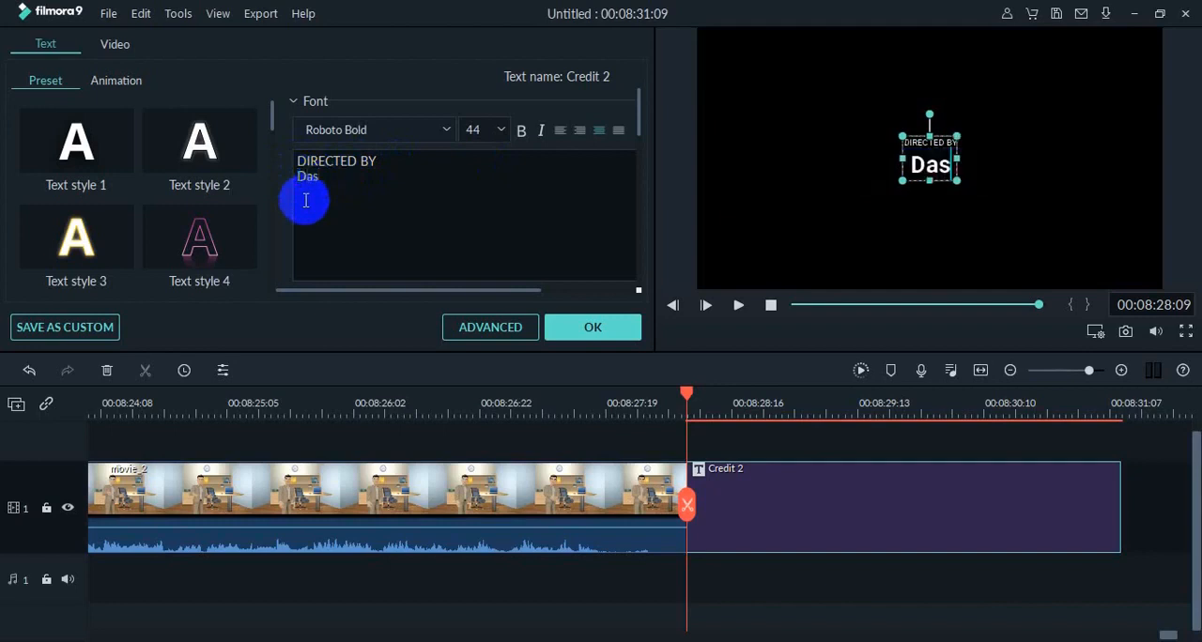
pyautogui.write('ianto, S.')
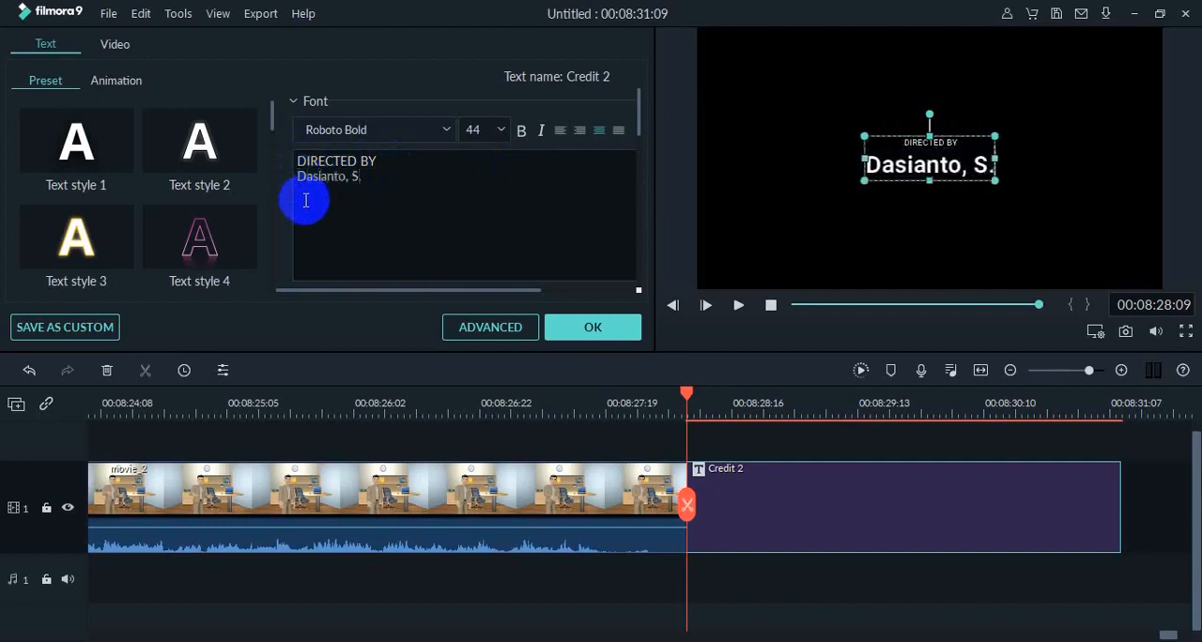
pyautogui.write('Pd')
pyautogui.press('Return')
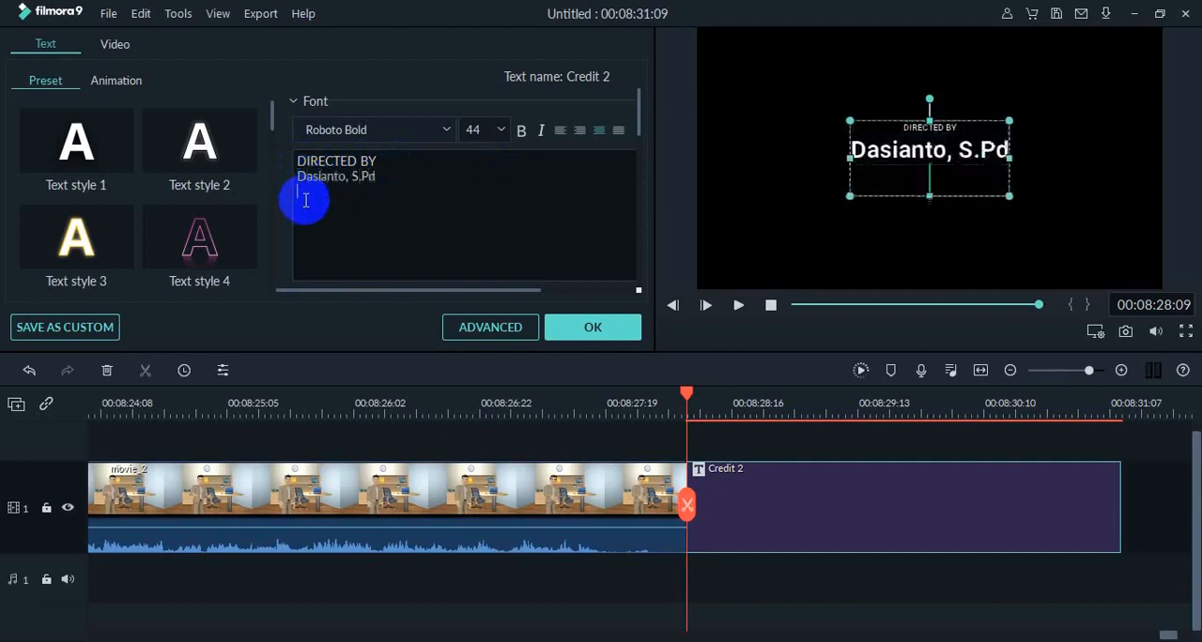
pyautogui.write('(Gur')
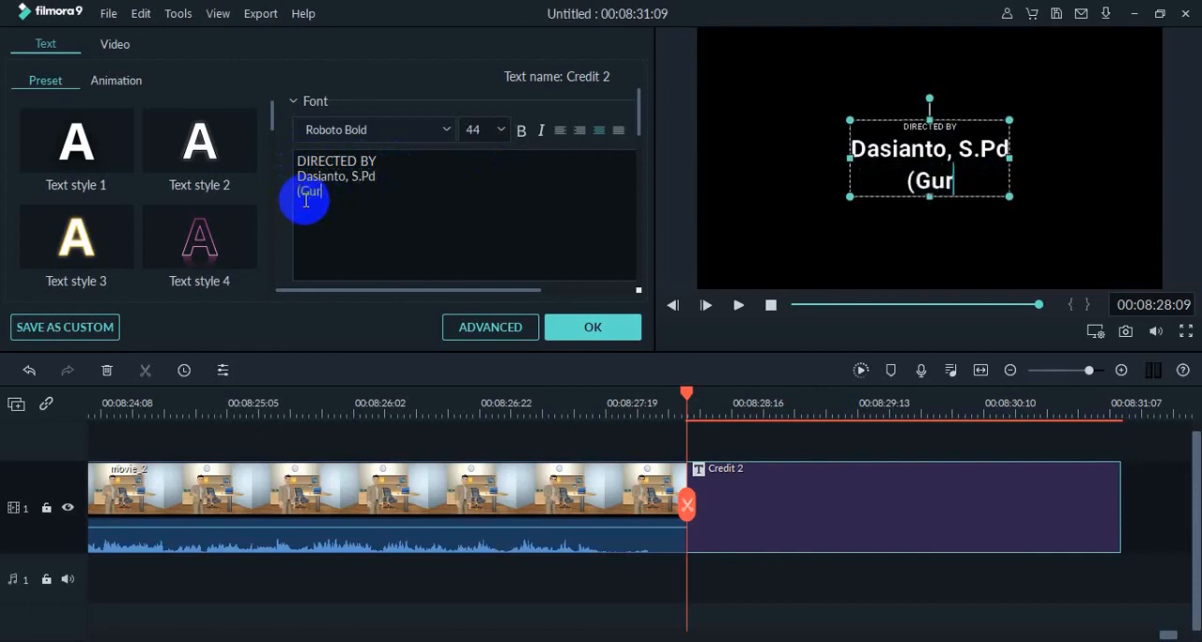
pyautogui.write('u Kimia ')
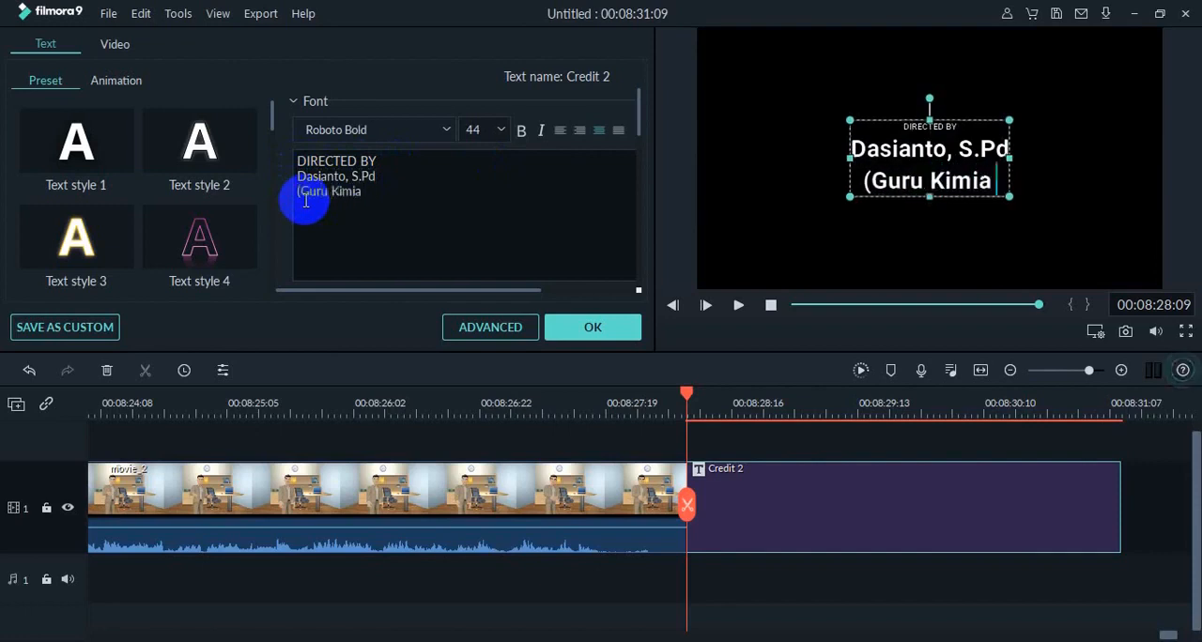
pyautogui.write('SMA BSS ')
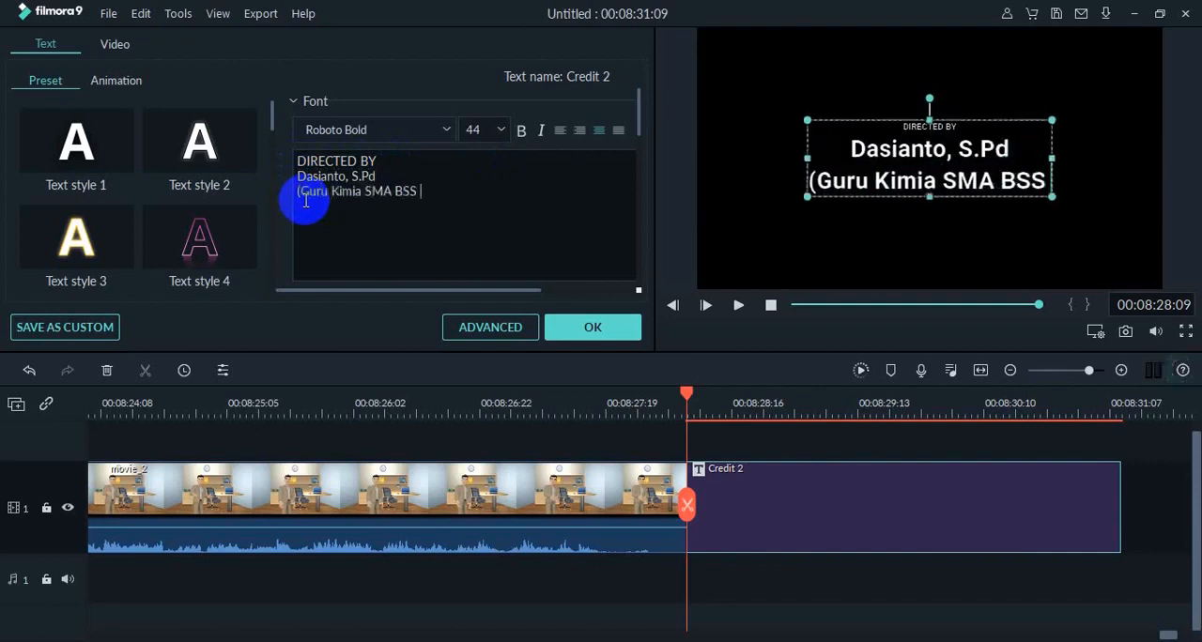
pyautogui.write('MAlang)')
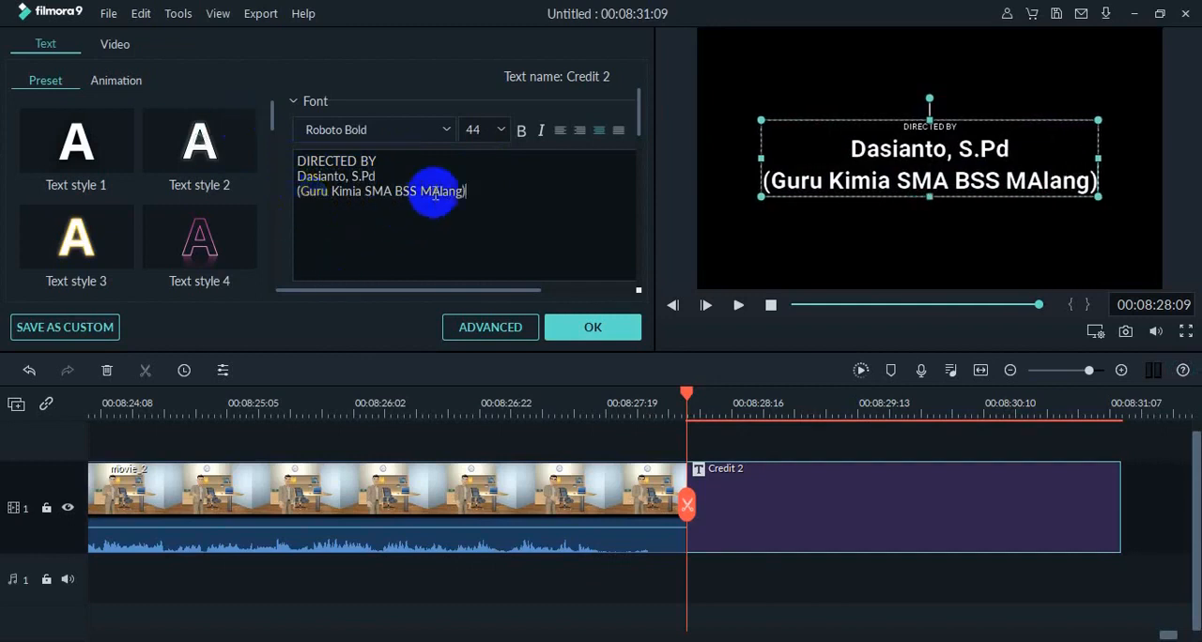
pyautogui.press('BackSpace')
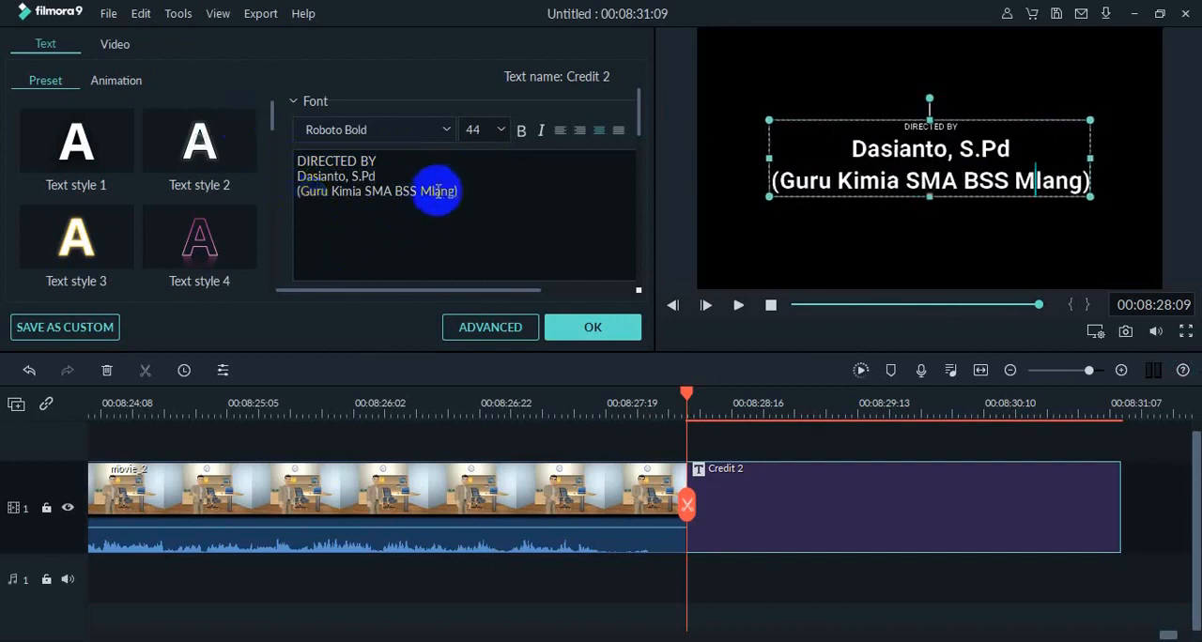
pyautogui.write('a')
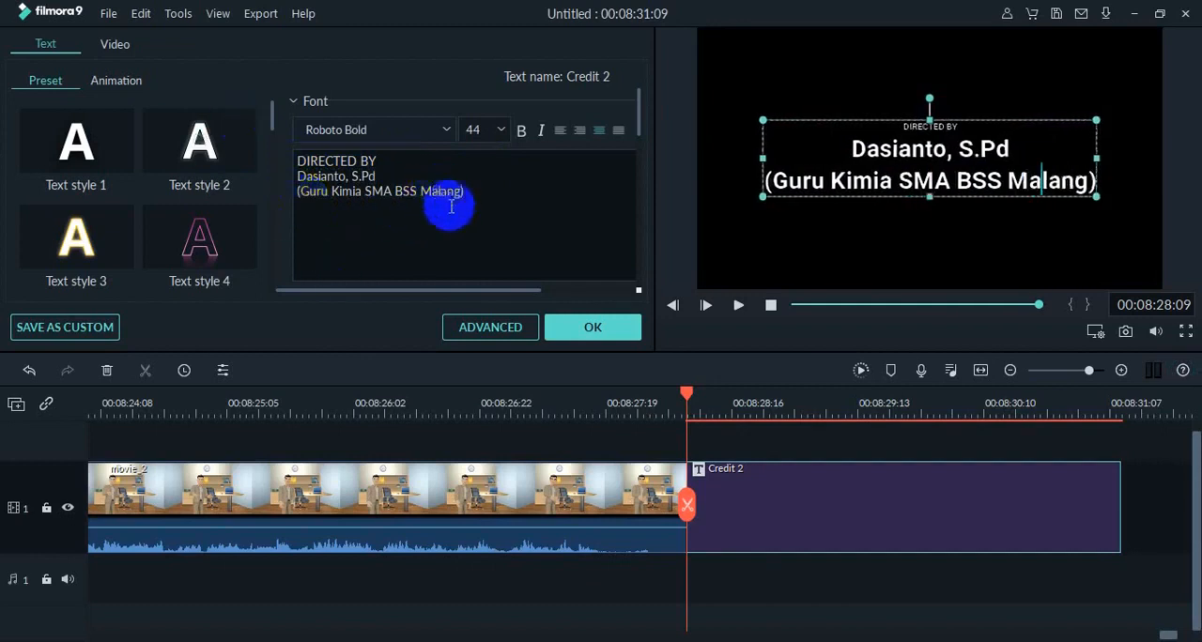
pyautogui.click(736, 308)
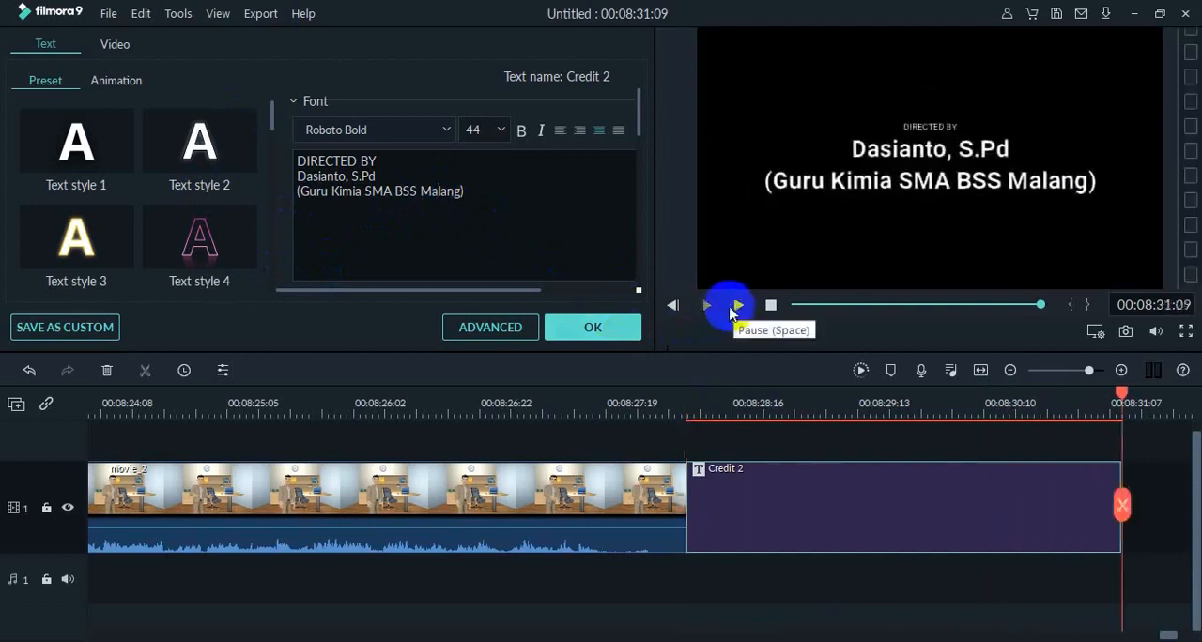
pyautogui.click(605, 331)
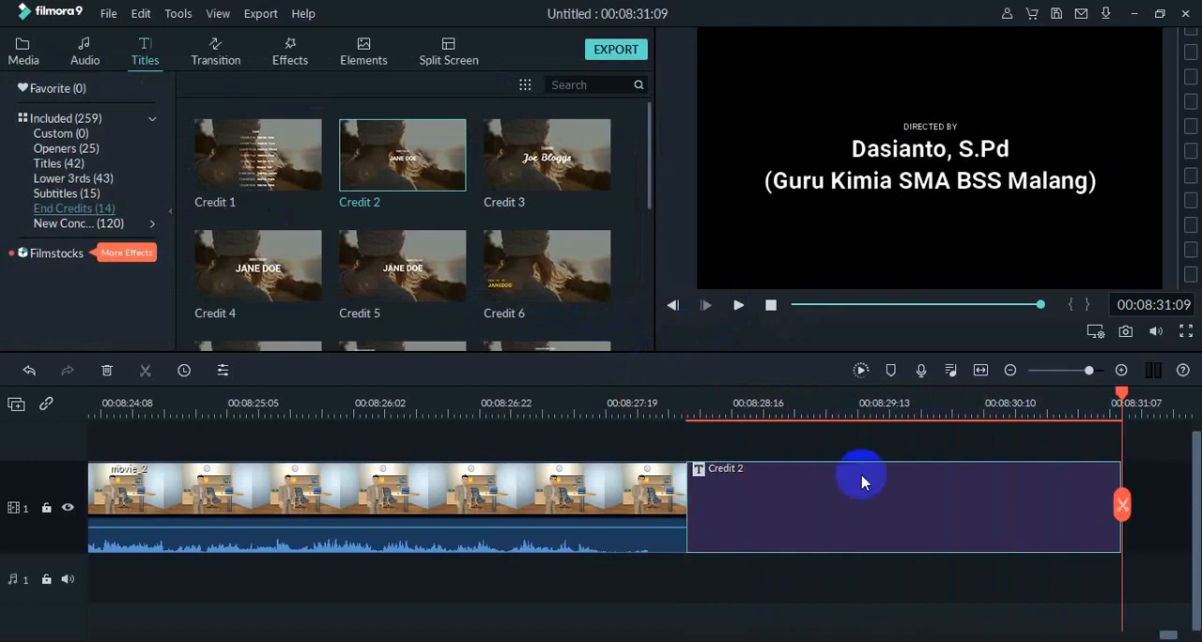
# Play the project from the very beginning through the Opener 11 title and into the first presenter clip.
pyautogui.moveTo(1120, 390); pyautogui.dragTo(504, 536)
pyautogui.moveTo(1000, 307); pyautogui.dragTo(724, 324)
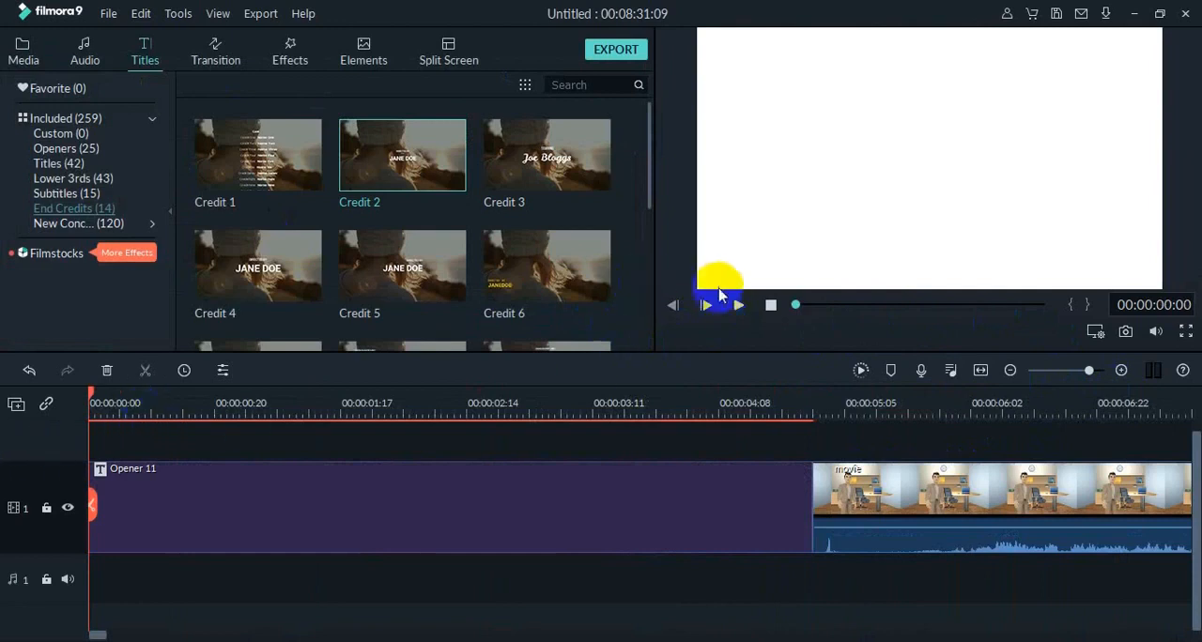
pyautogui.click(739, 307)
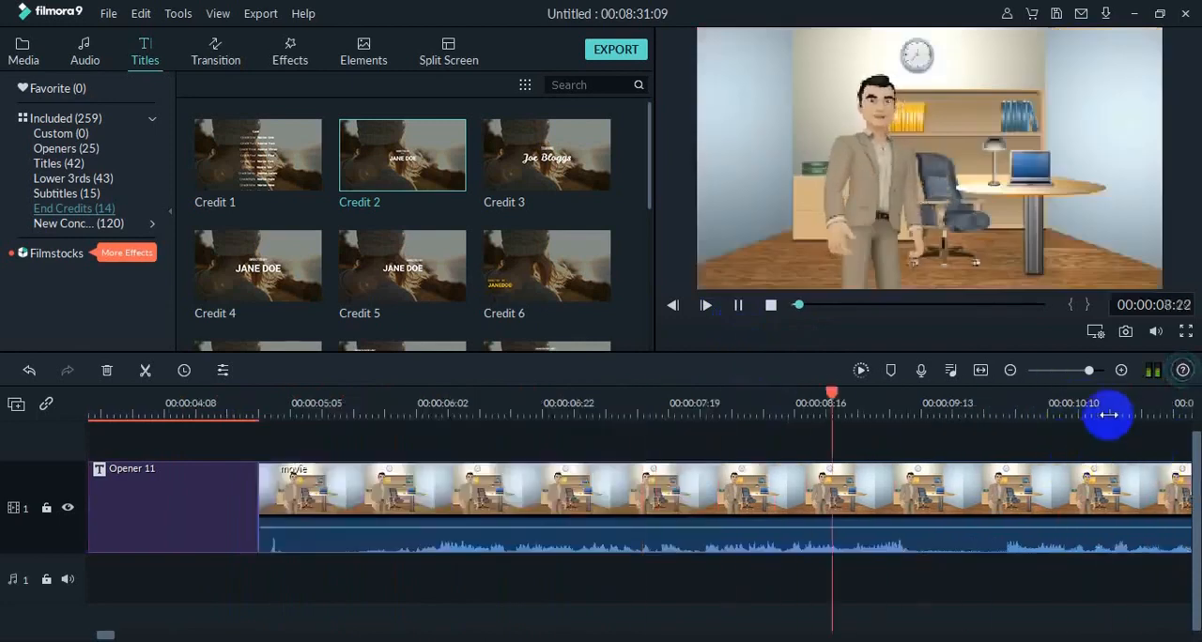
pyautogui.click(742, 308)
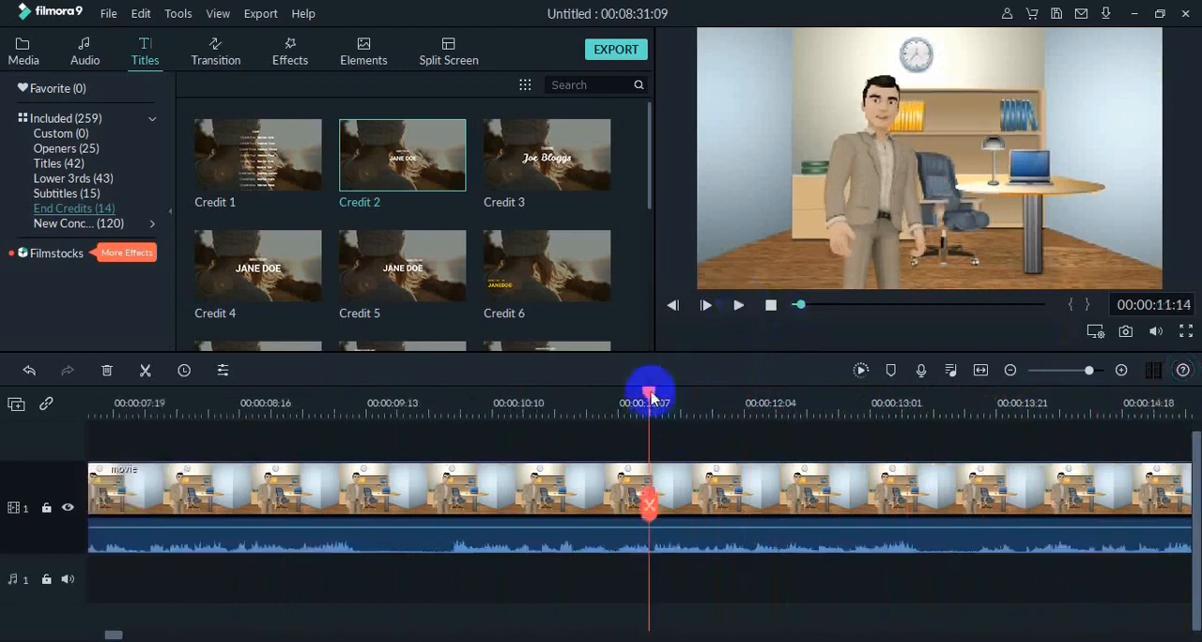
# Replay the join between the Opener 11 title and the movie clip, and return to the project's start.
pyautogui.moveTo(647, 394); pyautogui.dragTo(148, 410)
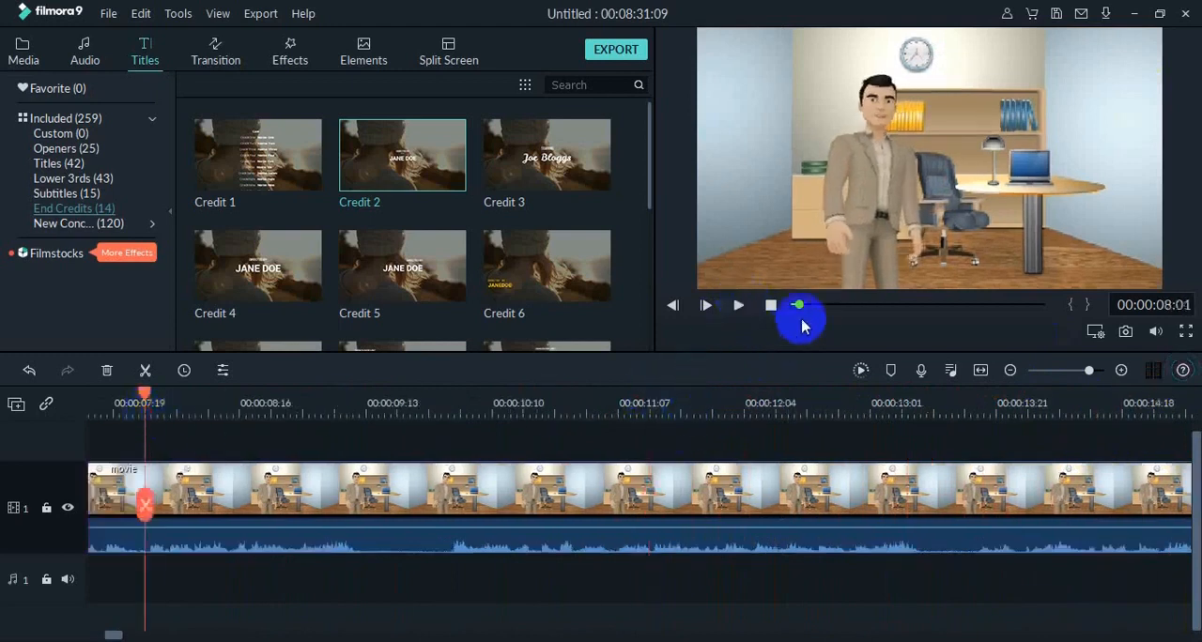
pyautogui.click(672, 310)
pyautogui.click(672, 310)
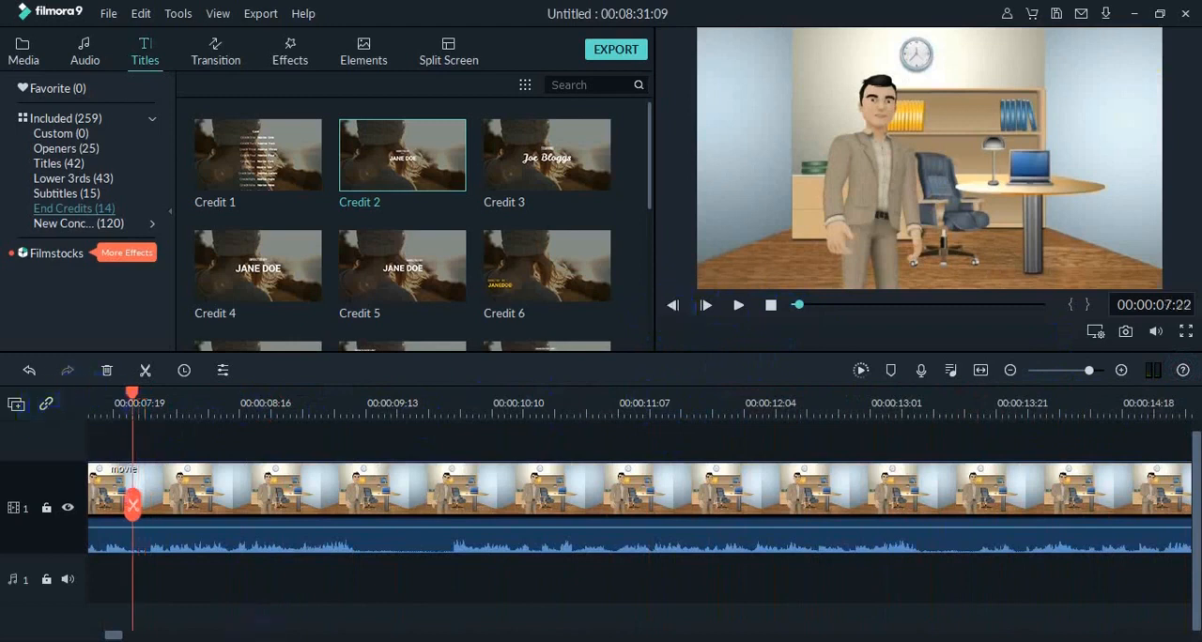
pyautogui.moveTo(118, 636)
pyautogui.mouseDown()
pyautogui.moveTo(94, 629)
pyautogui.moveTo(106, 635)
pyautogui.mouseUp()
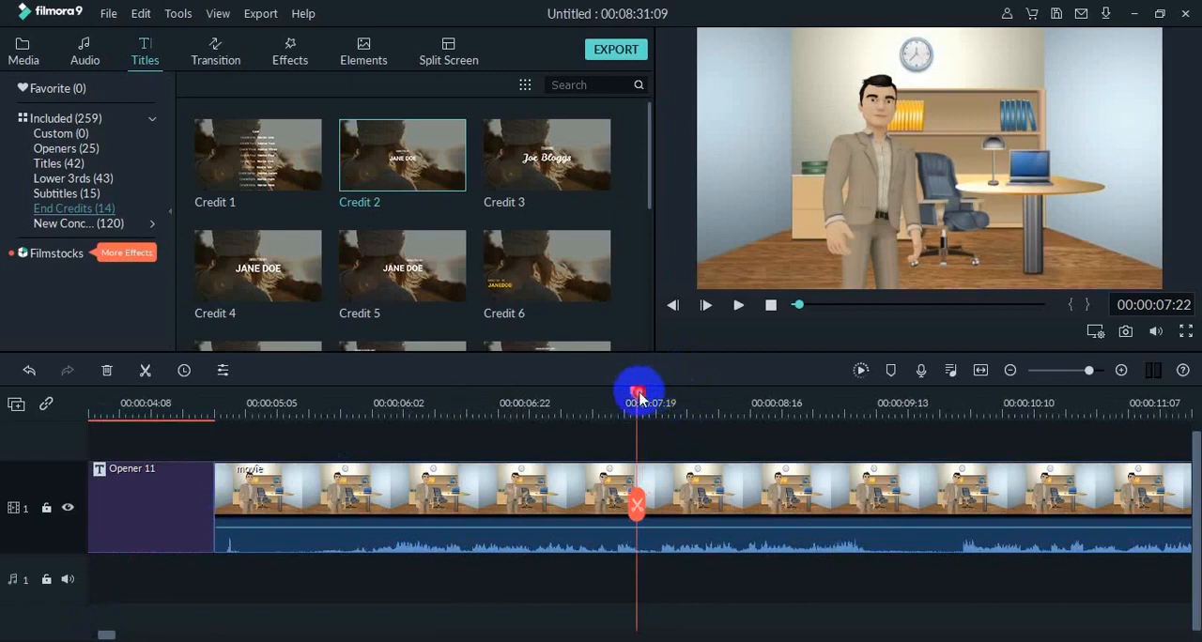
pyautogui.moveTo(638, 398); pyautogui.dragTo(202, 447)
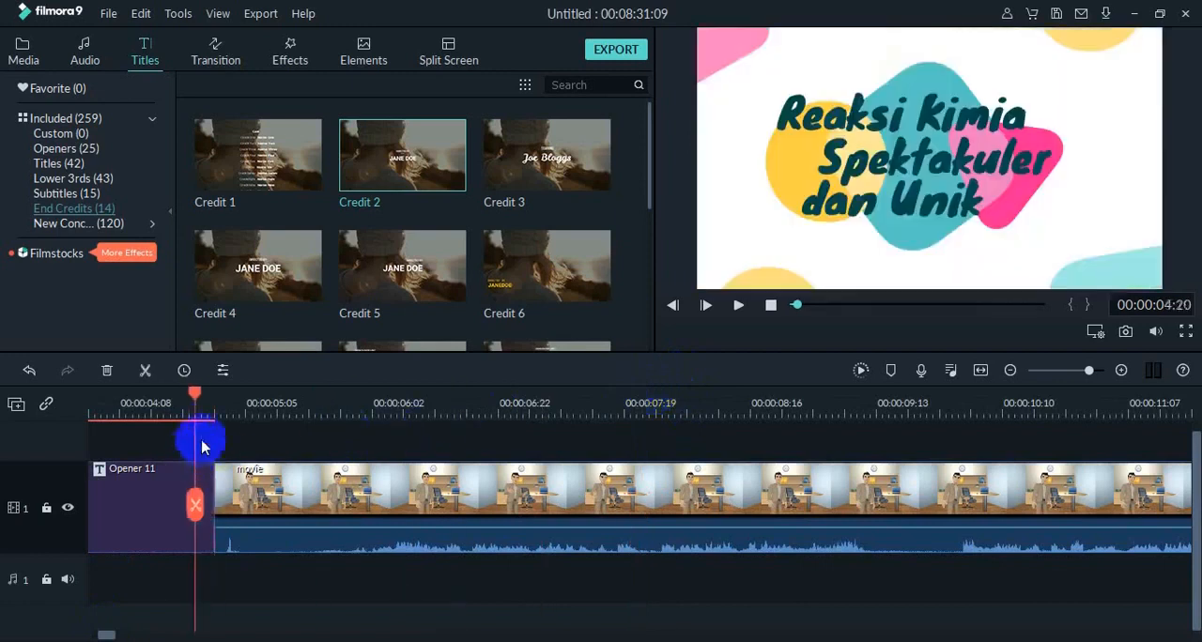
pyautogui.click(739, 306)
pyautogui.click(770, 306)
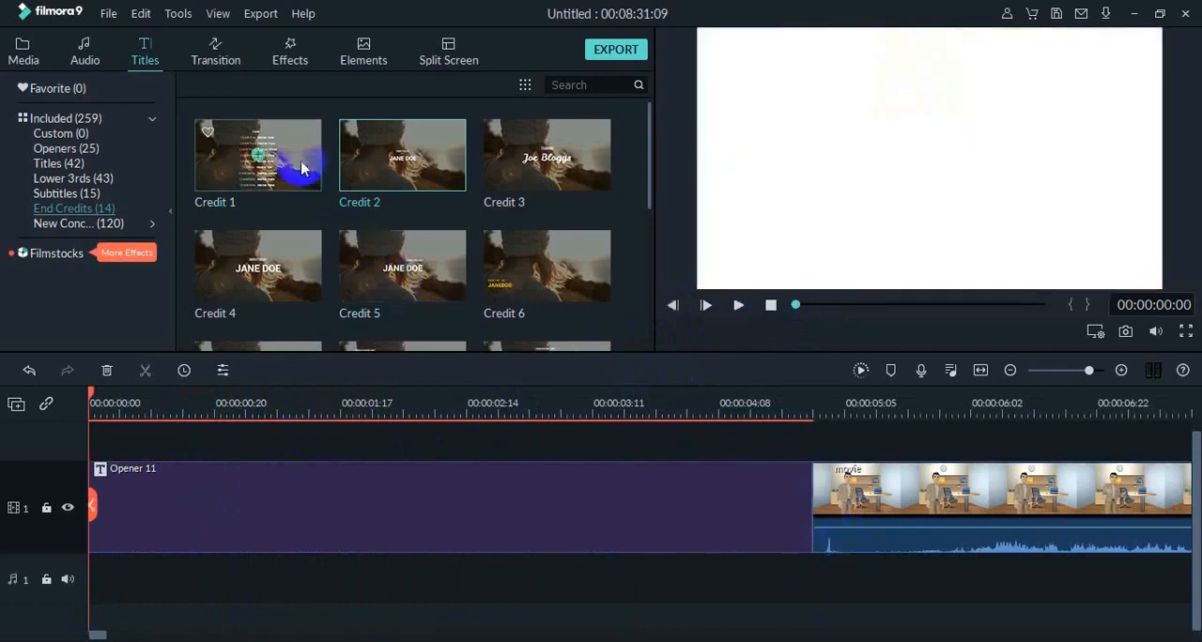
# Place the Plain Shape 11 transition at the join between the Opener 11 title and the movie clip.
pyautogui.click(228, 60)
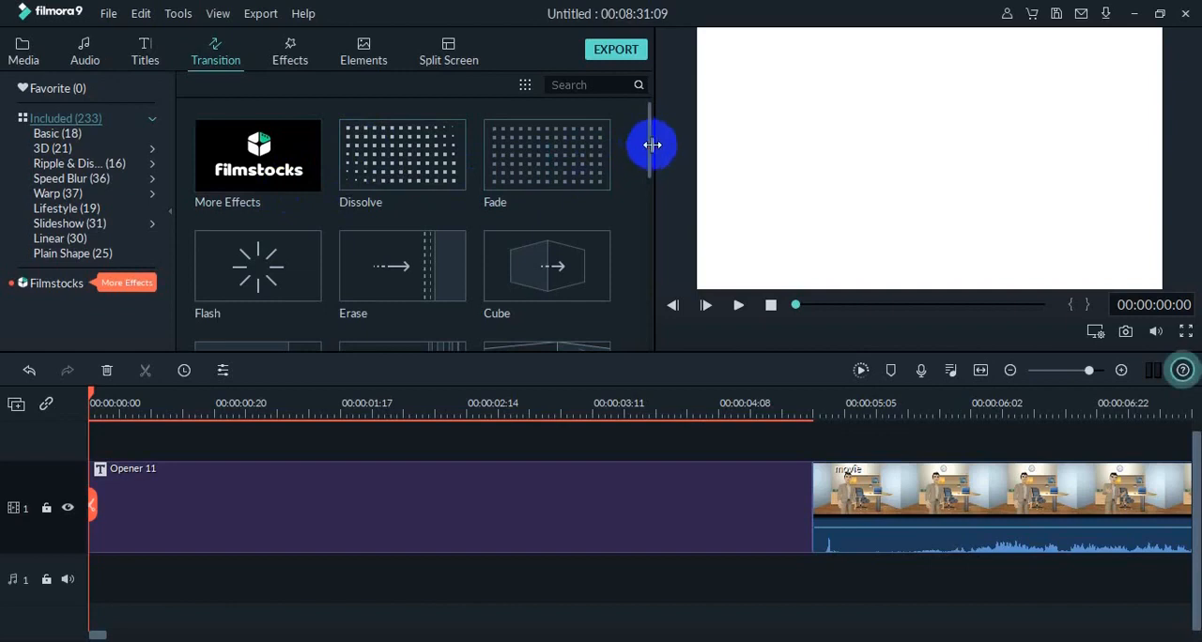
pyautogui.moveTo(651, 145)
pyautogui.mouseDown()
pyautogui.moveTo(638, 182)
pyautogui.moveTo(308, 183)
pyautogui.mouseUp()
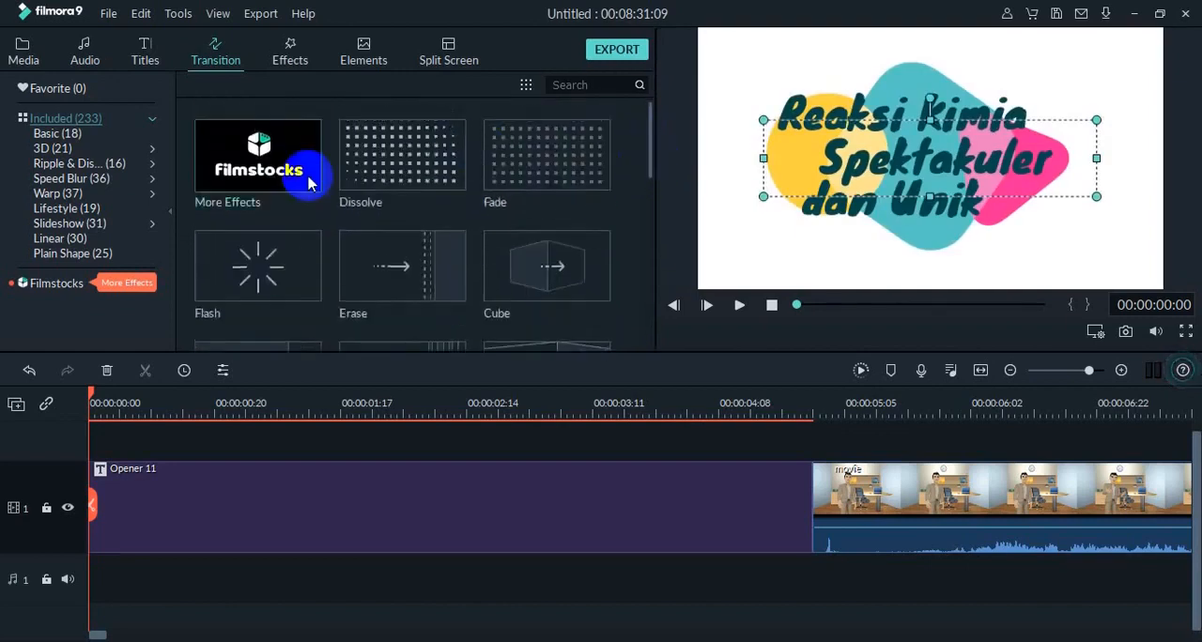
pyautogui.click(55, 137)
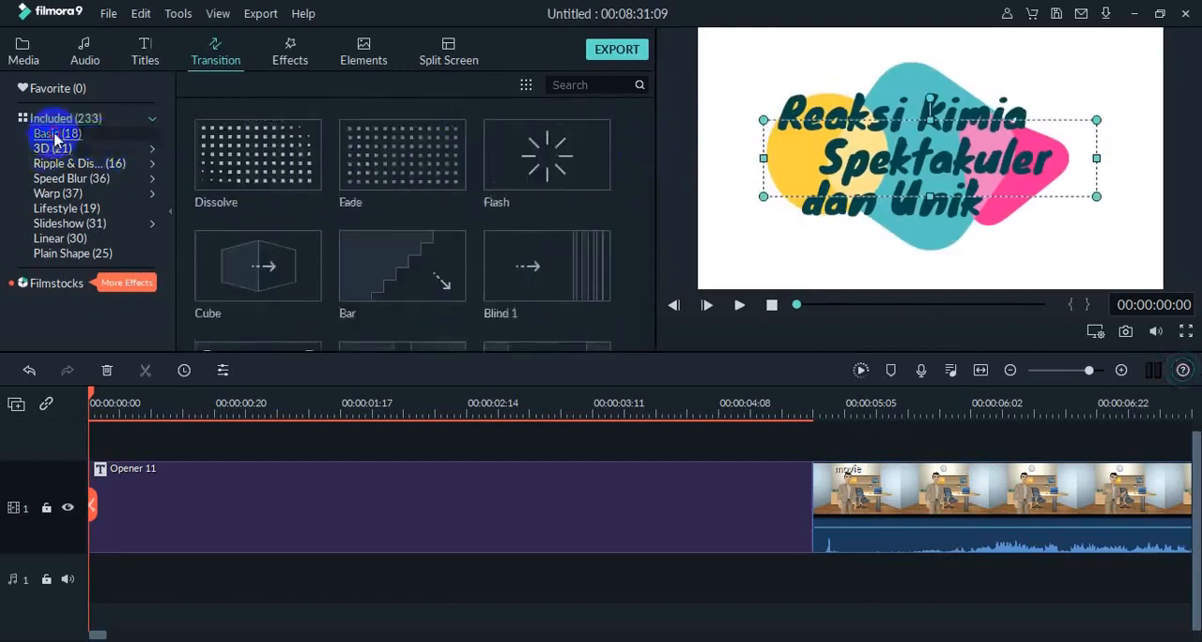
pyautogui.click(53, 150)
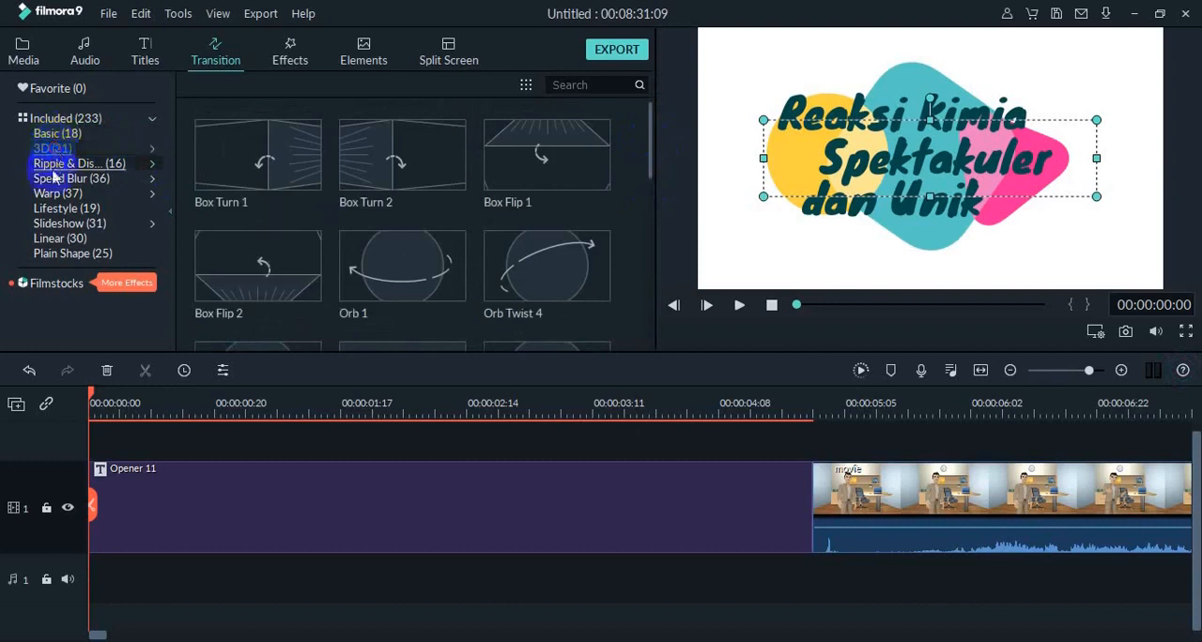
pyautogui.click(57, 165)
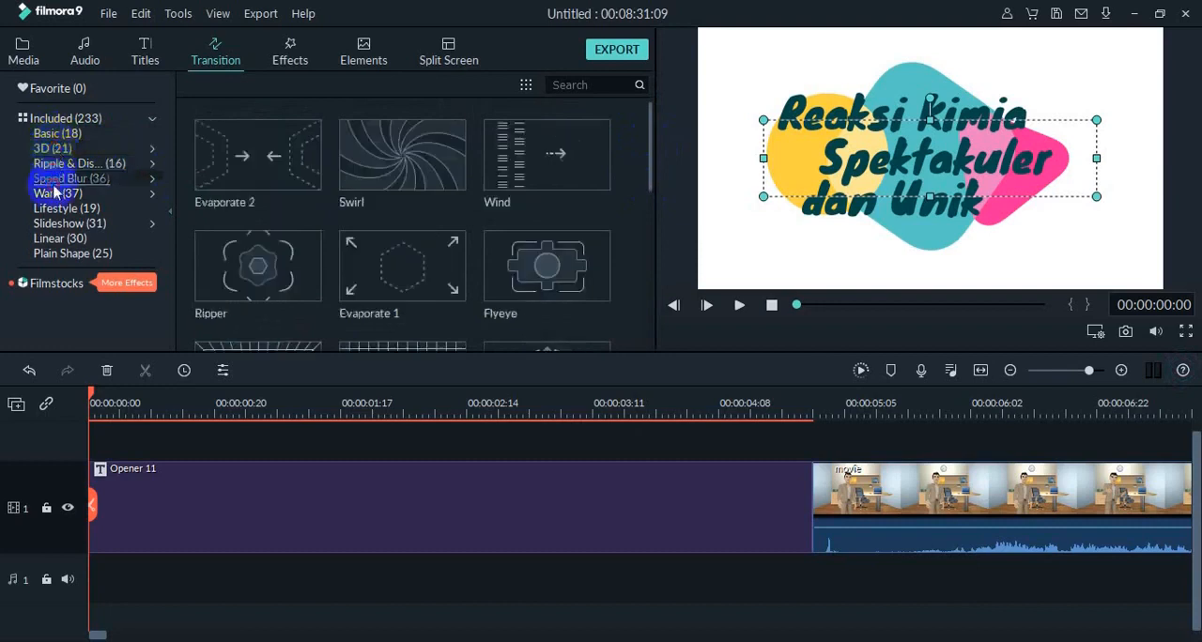
pyautogui.click(54, 193)
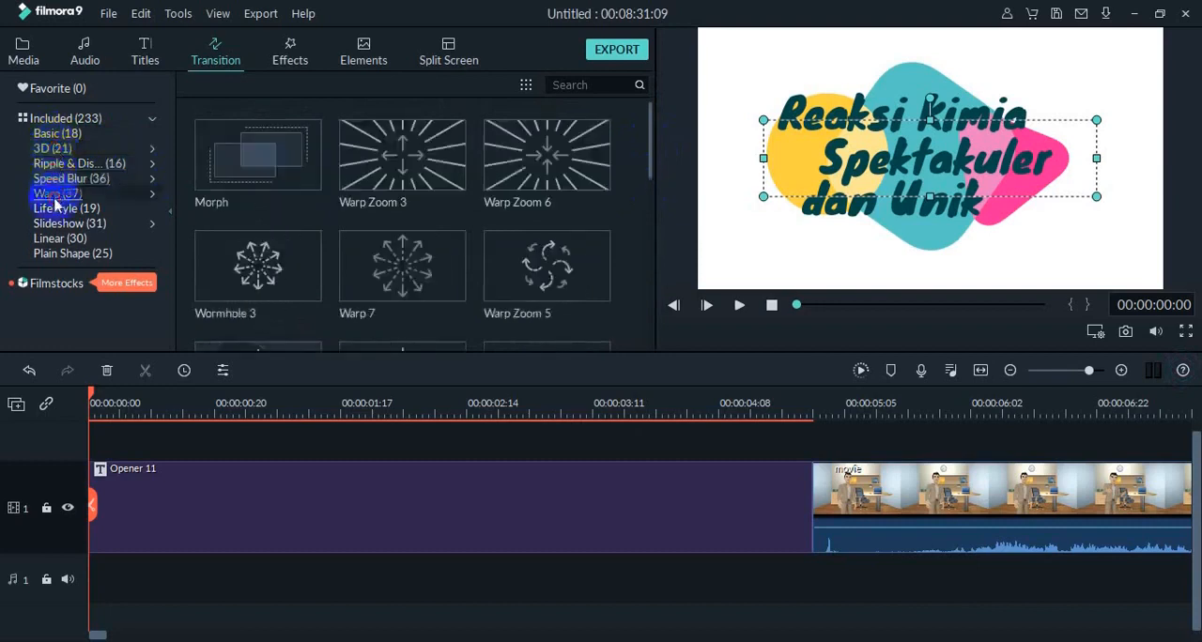
pyautogui.click(72, 254)
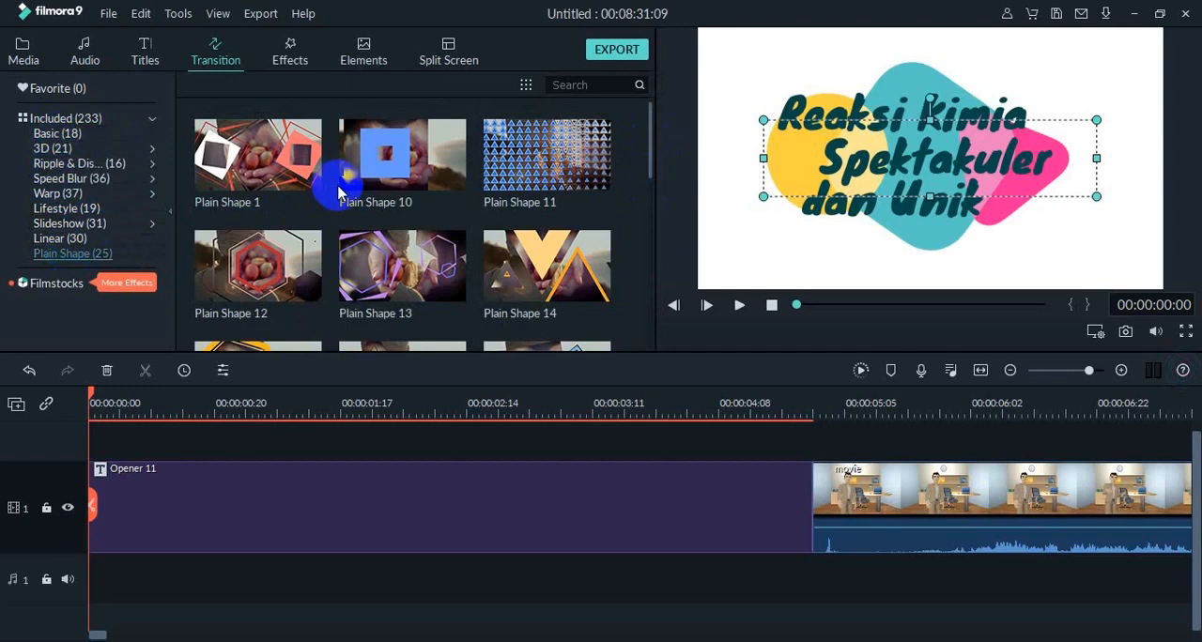
pyautogui.click(580, 169)
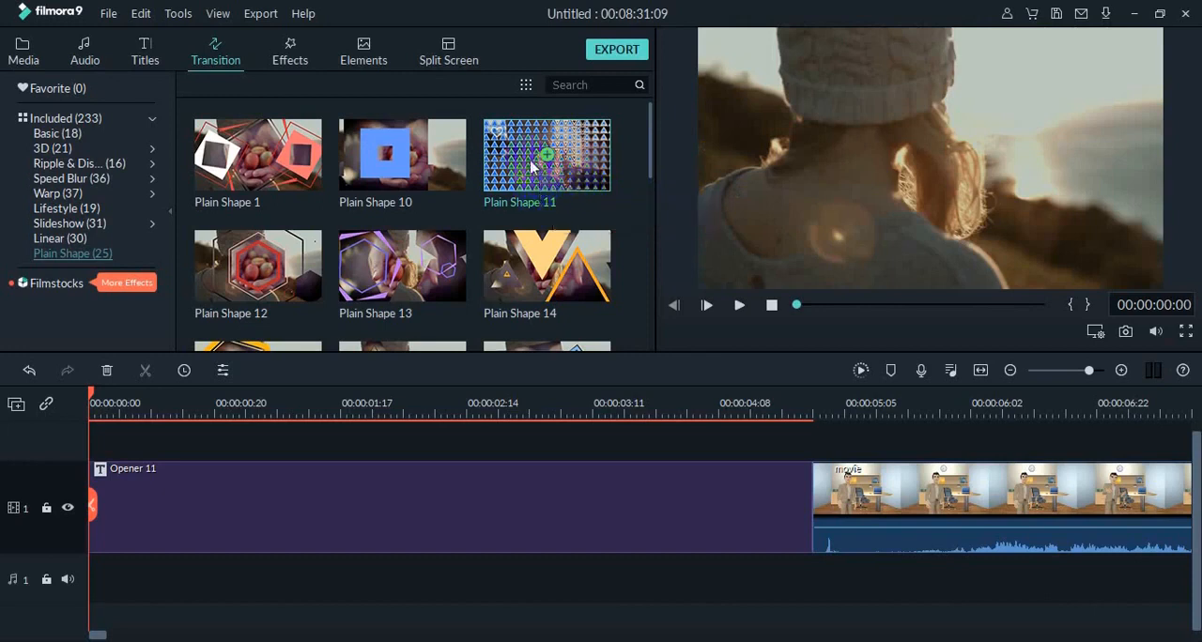
pyautogui.moveTo(542, 215); pyautogui.dragTo(695, 437)
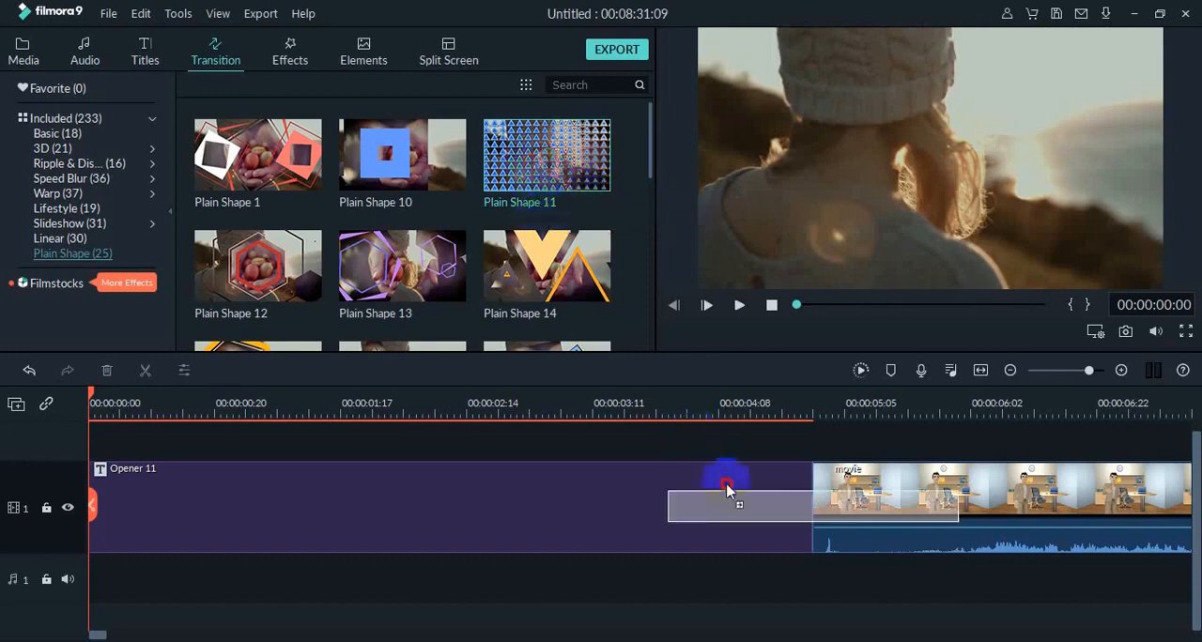
pyautogui.moveTo(729, 497); pyautogui.dragTo(730, 496)
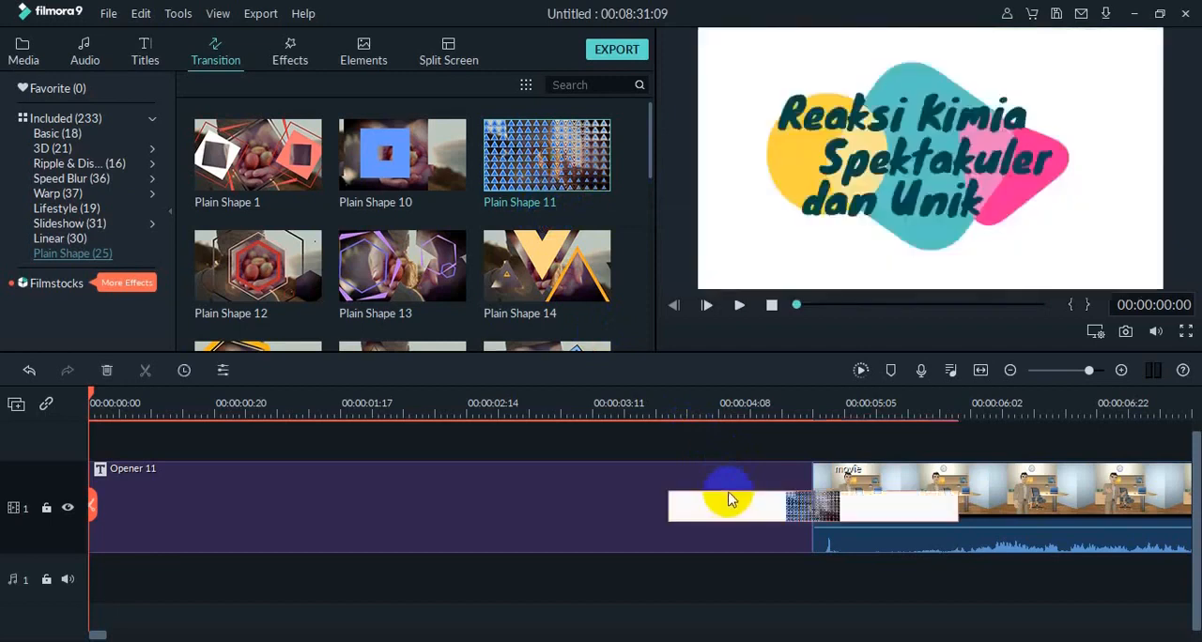
# Shorten the Plain Shape 11 transition between the Opener 11 title and the movie clip to span about 00:00:04:08 to 00:00:05:05.
pyautogui.click(689, 509)
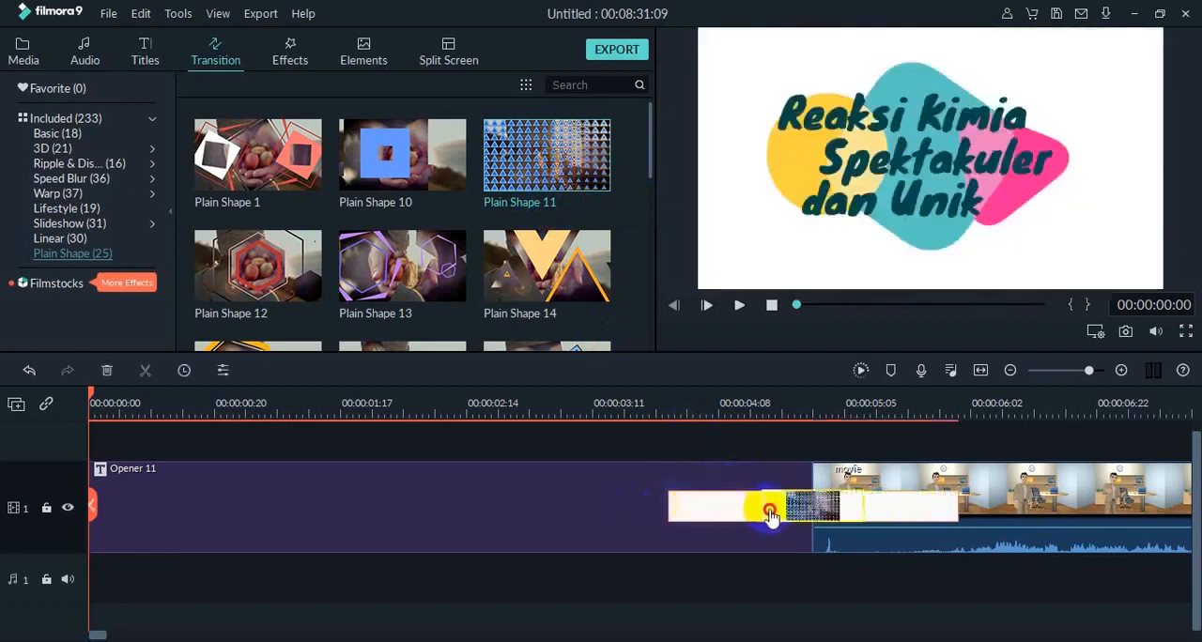
pyautogui.moveTo(758, 512); pyautogui.dragTo(759, 512)
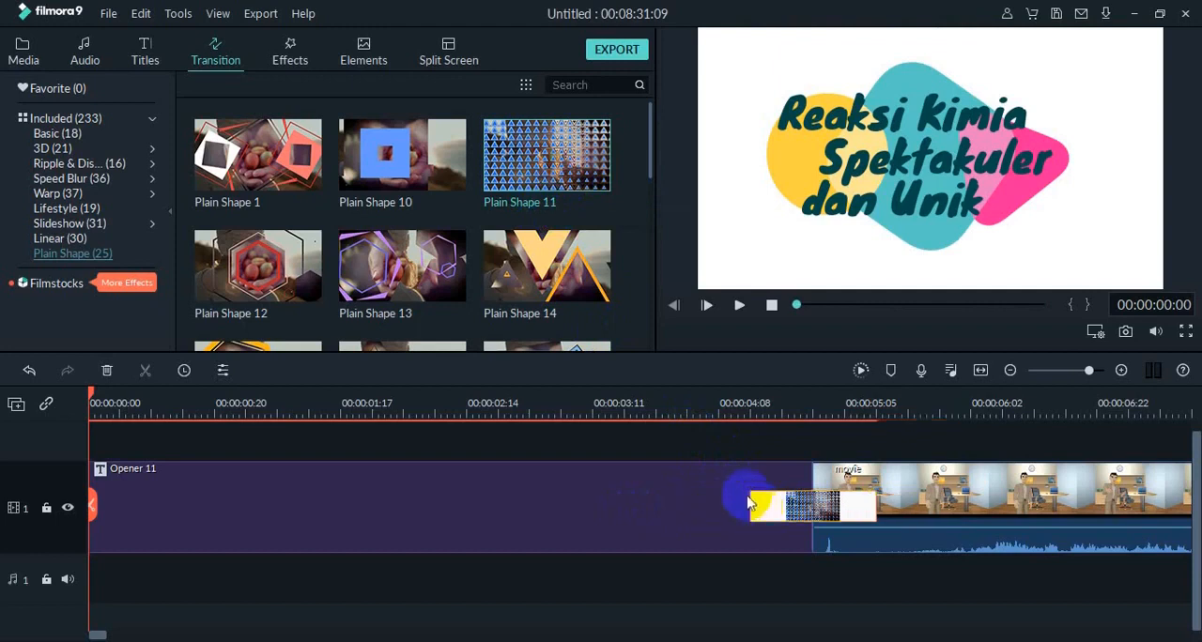
pyautogui.click(725, 492)
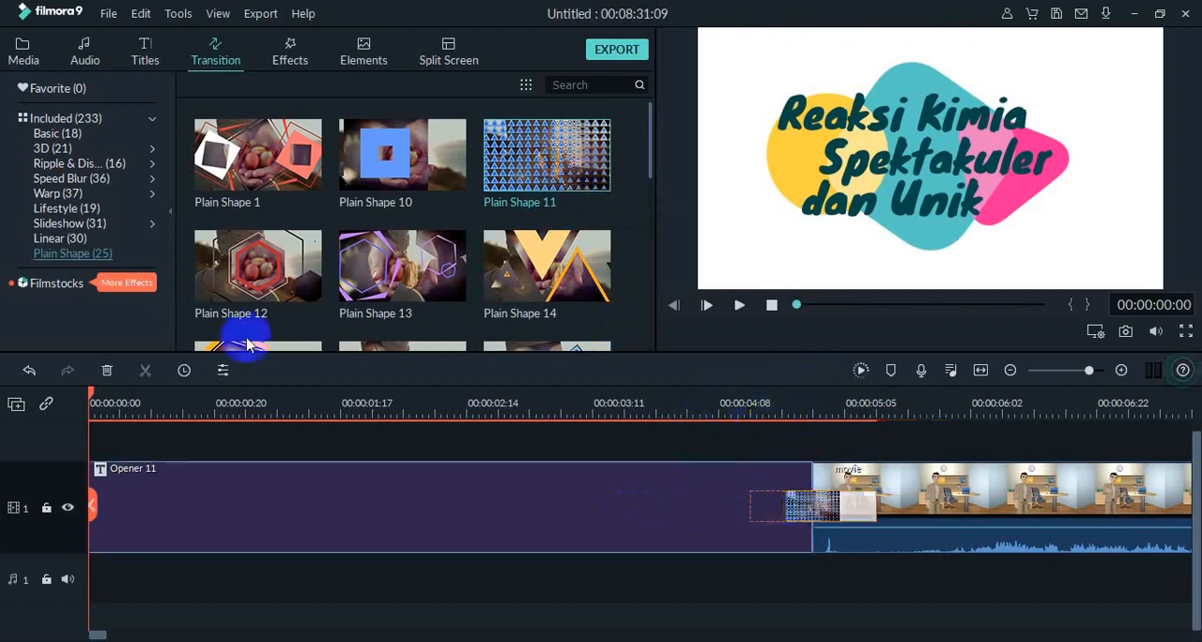
# Play the shortened Plain Shape 11 transition from the opening title into the first presenter clip.
pyautogui.moveTo(92, 395); pyautogui.dragTo(725, 525)
pyautogui.click(742, 308)
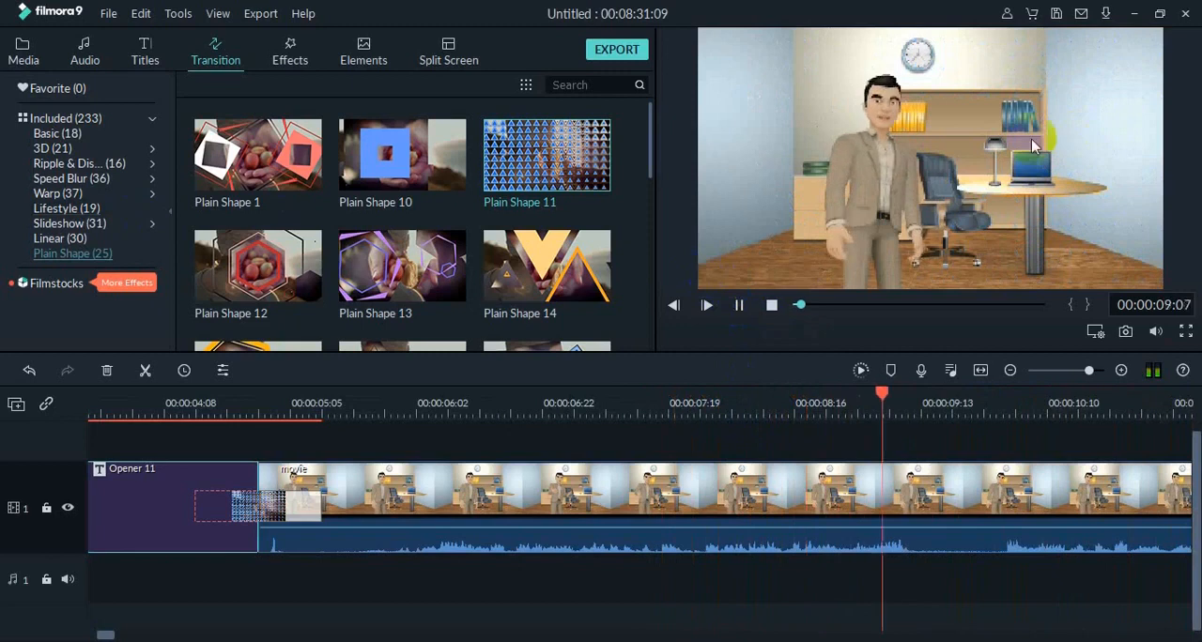
pyautogui.click(739, 306)
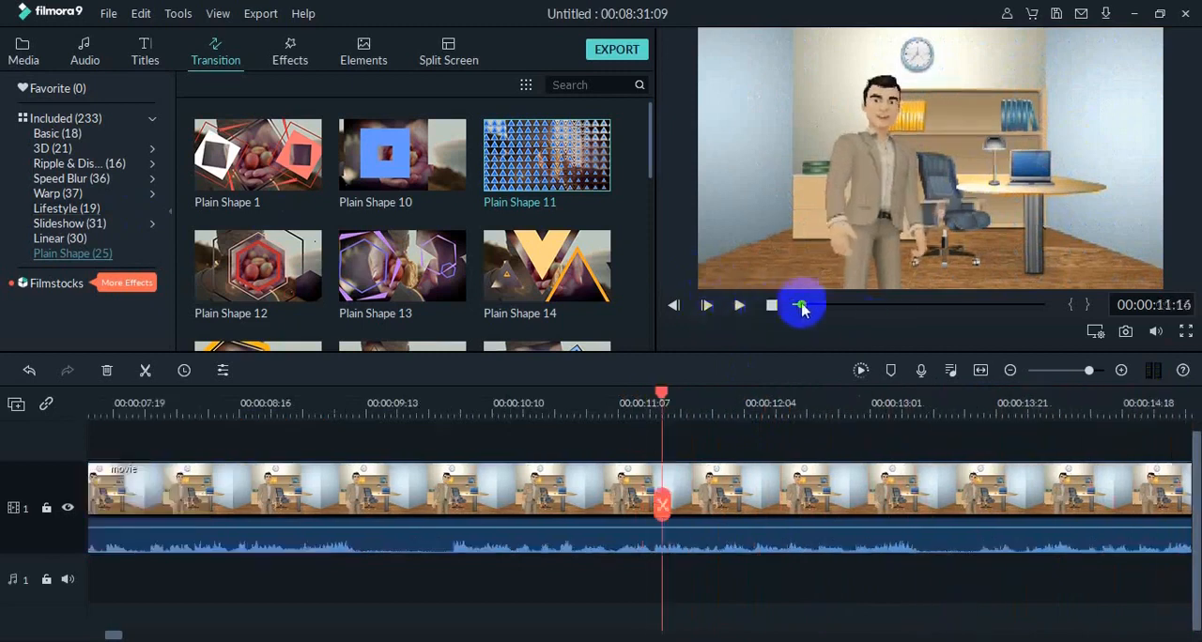
# Place the Plain Shape 19 transition between the first presenter clip and the "29 Reaksi Kimia" clip, and try to shorten it.
pyautogui.moveTo(801, 309); pyautogui.dragTo(804, 317)
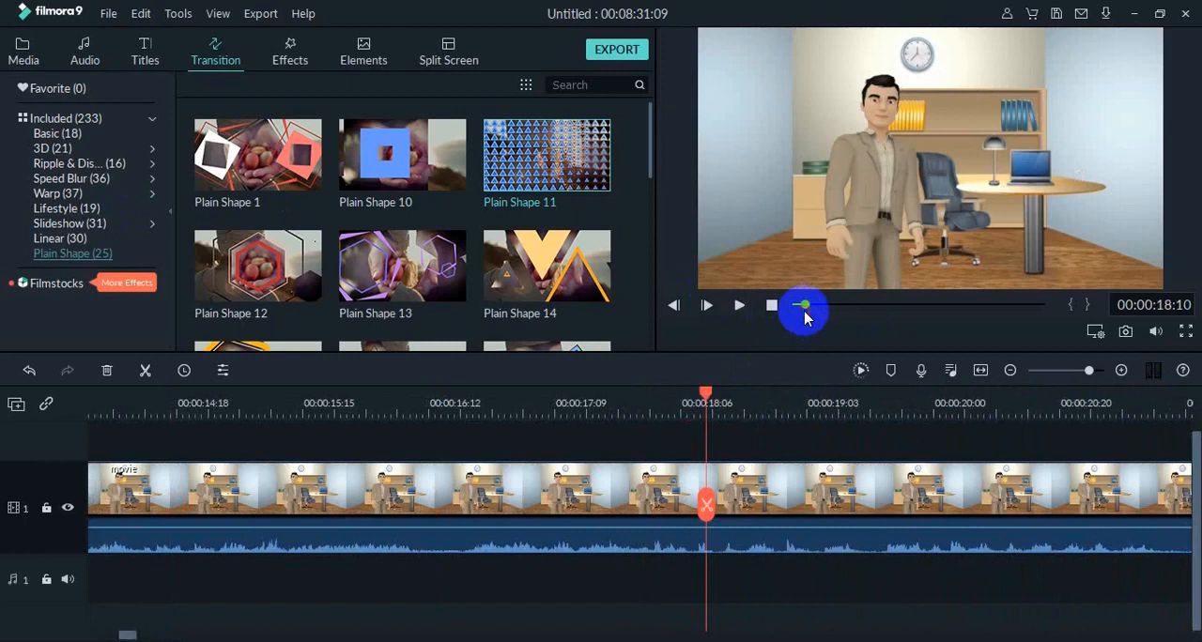
pyautogui.click(822, 305)
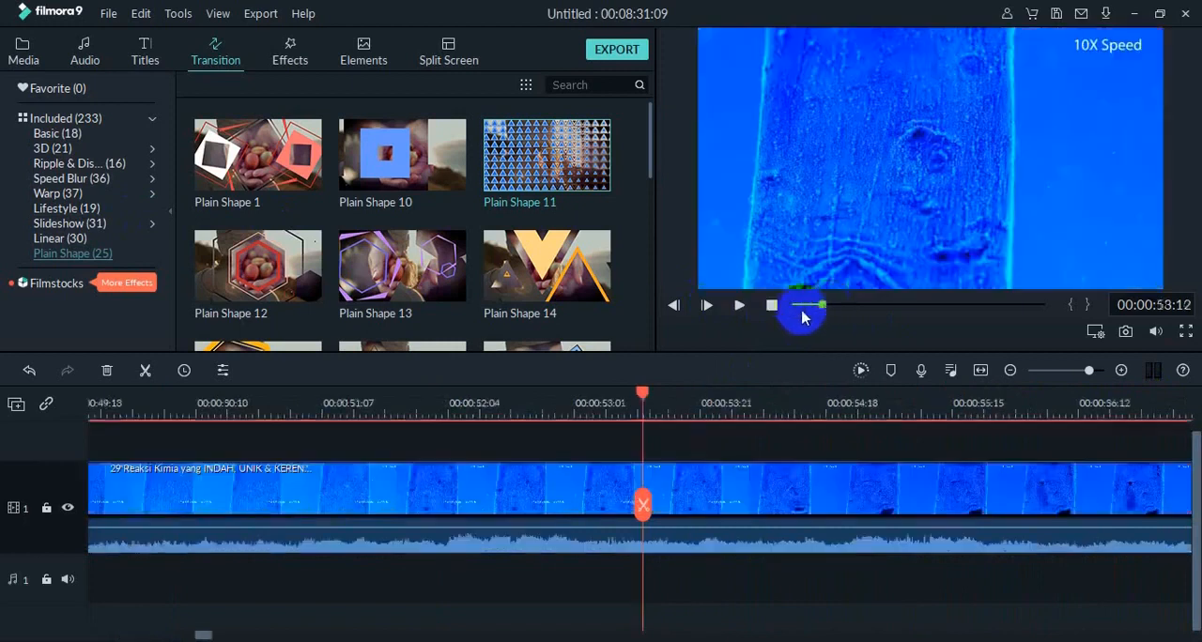
pyautogui.moveTo(813, 313)
pyautogui.mouseDown()
pyautogui.moveTo(806, 302)
pyautogui.moveTo(804, 313)
pyautogui.mouseUp()
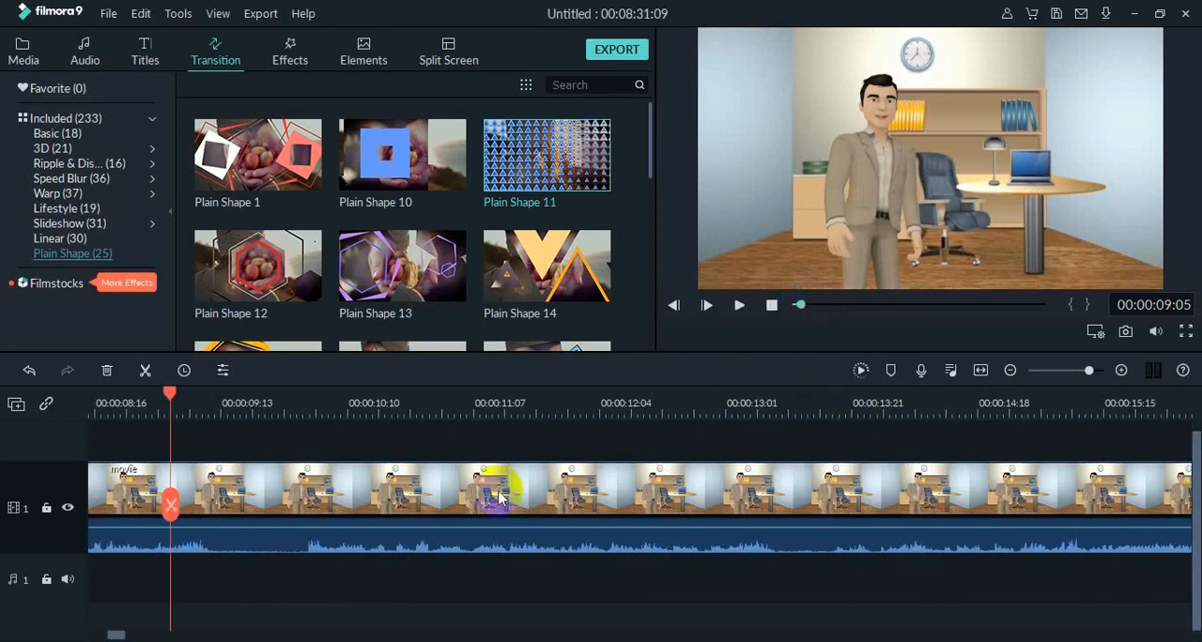
pyautogui.moveTo(172, 398); pyautogui.dragTo(902, 492)
pyautogui.moveTo(117, 635); pyautogui.dragTo(138, 635)
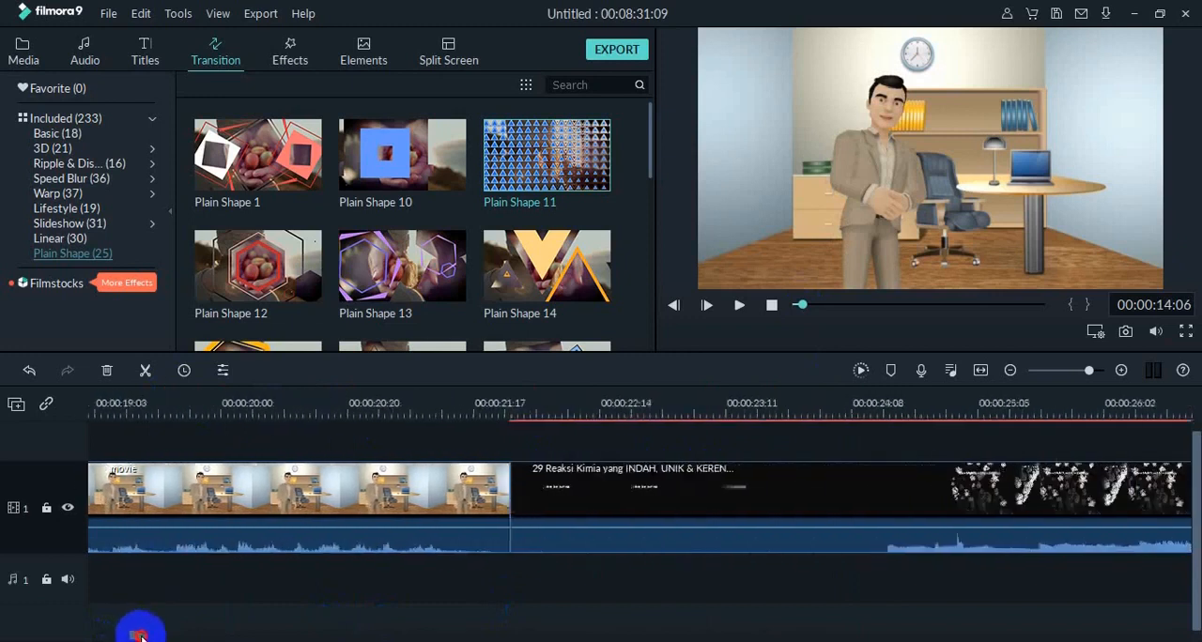
pyautogui.click(490, 510)
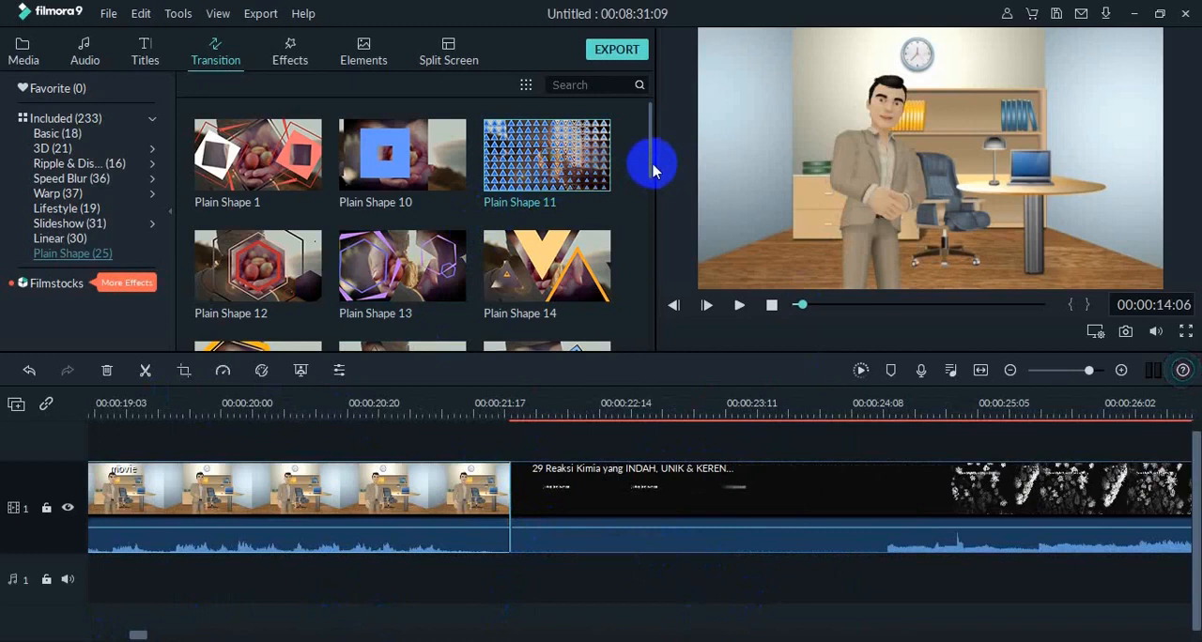
pyautogui.moveTo(651, 171); pyautogui.dragTo(646, 273)
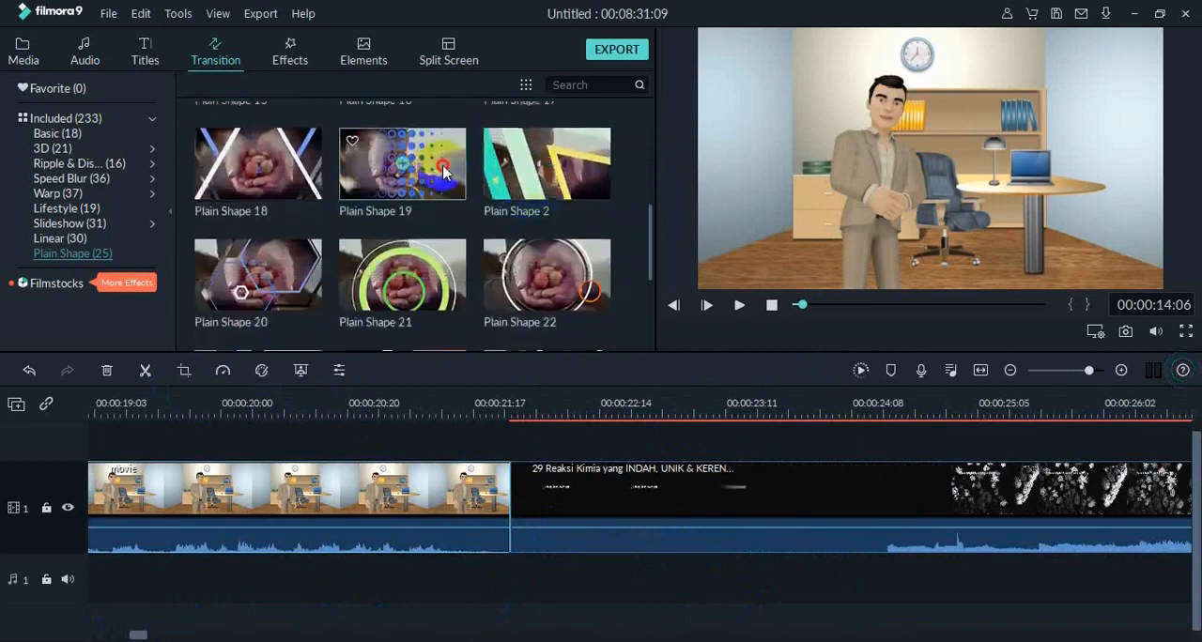
pyautogui.moveTo(443, 169); pyautogui.dragTo(483, 489)
pyautogui.moveTo(364, 507); pyautogui.dragTo(443, 512)
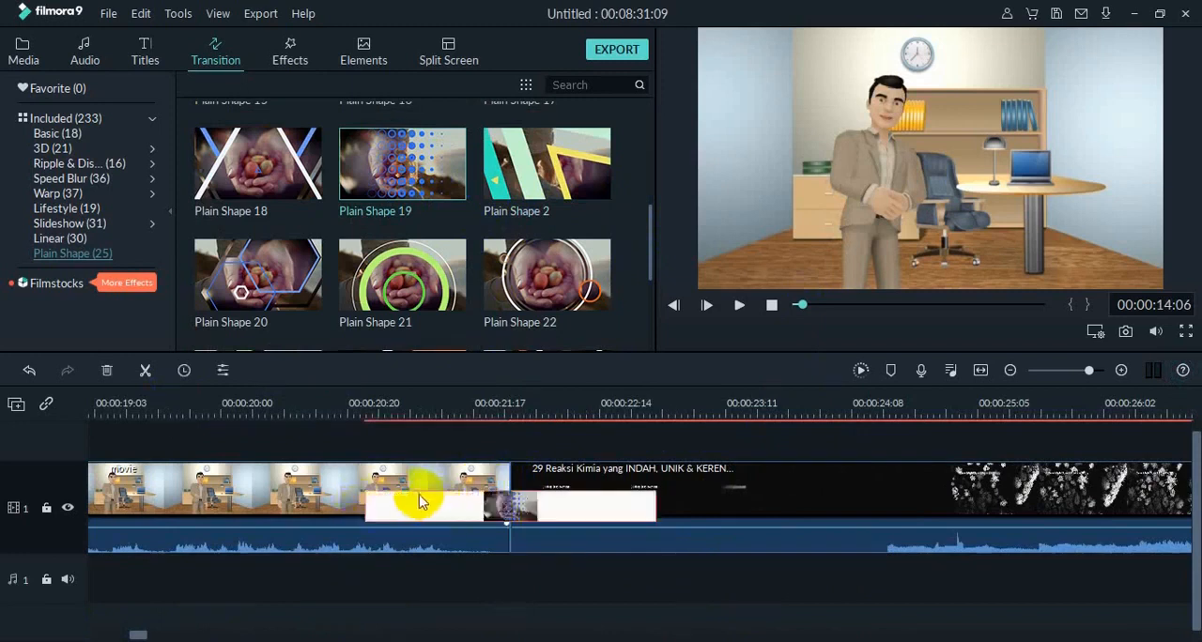
pyautogui.click(368, 457)
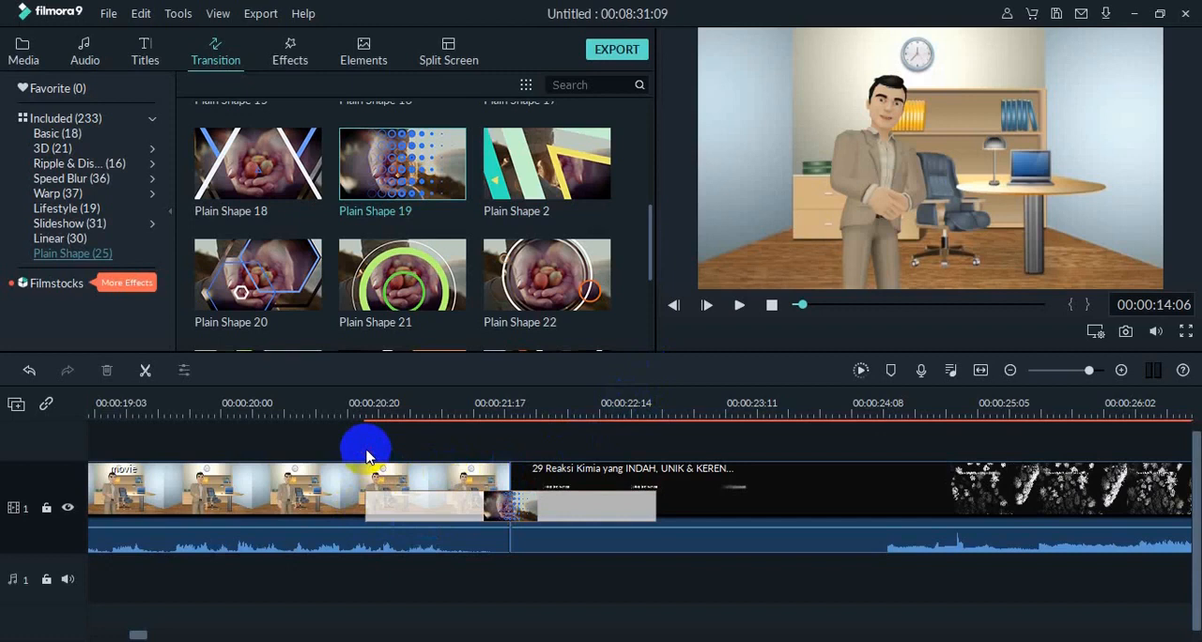
# Play the Plain Shape 19 transition from the presenter clip into the reaction footage.
pyautogui.click(739, 306)
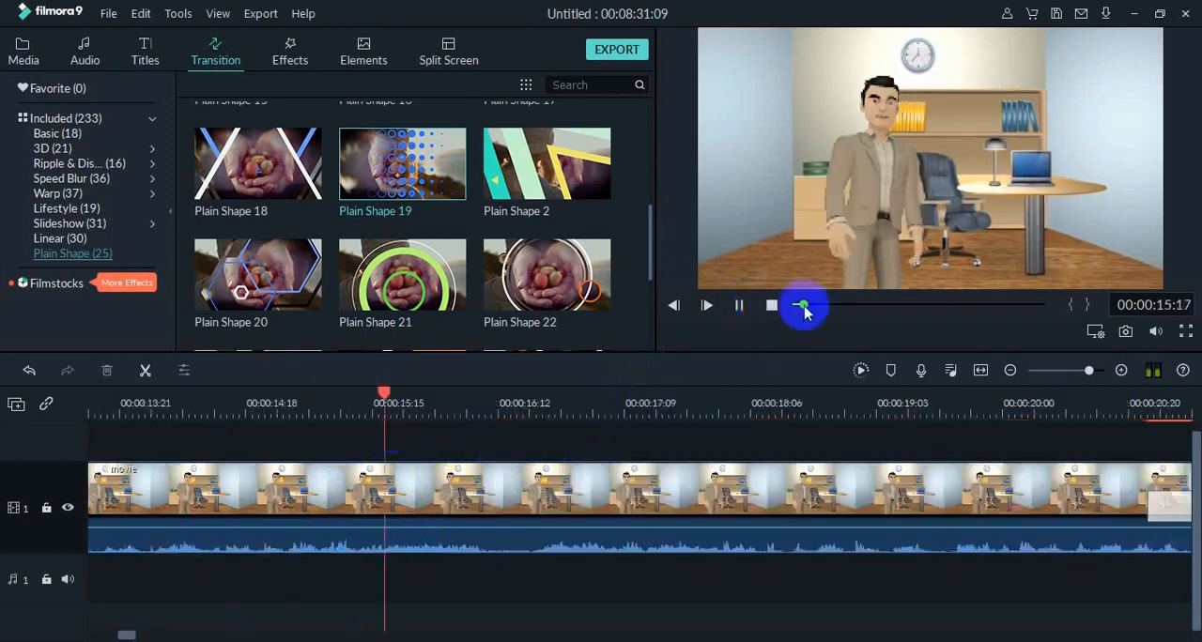
pyautogui.moveTo(805, 309)
pyautogui.mouseDown()
pyautogui.moveTo(821, 318)
pyautogui.moveTo(806, 319)
pyautogui.mouseUp()
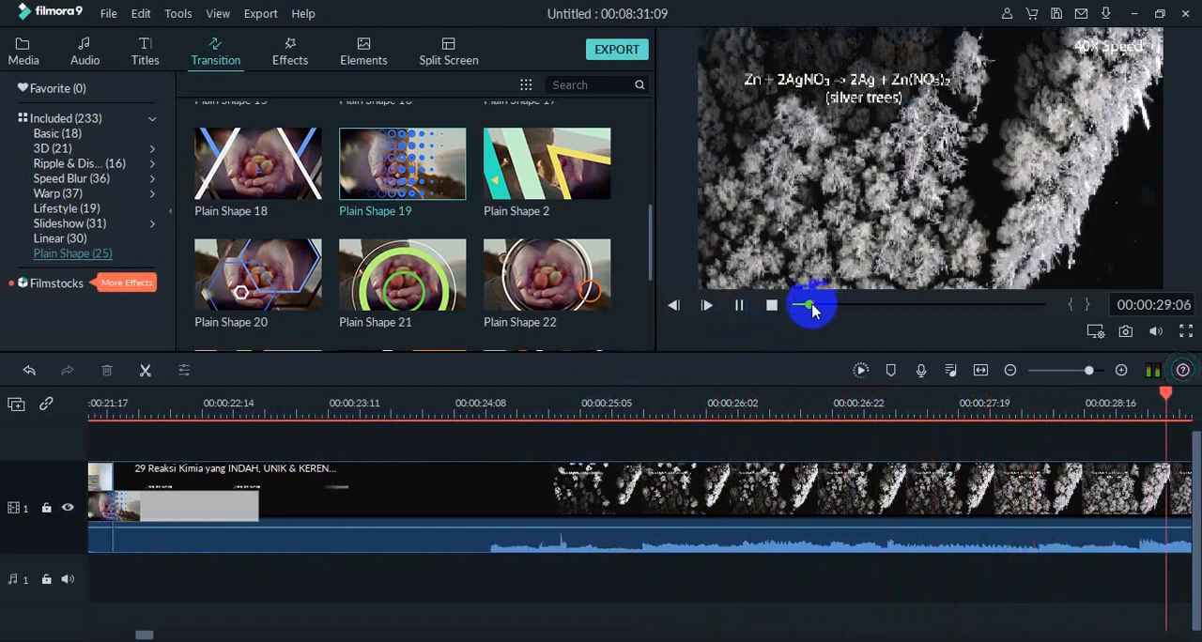
# Place the Plain Shape 1 transition at the join between the "29 Reaksi Kimia" clip and movie_2, and shorten it.
pyautogui.moveTo(814, 310); pyautogui.dragTo(1034, 355)
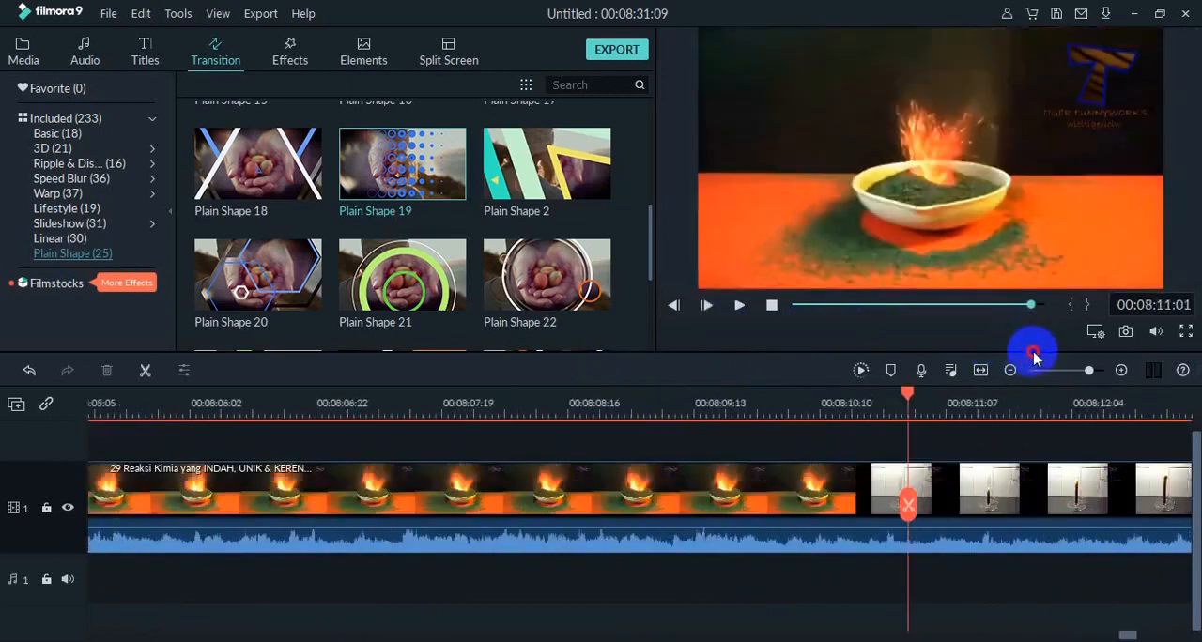
pyautogui.press('space')
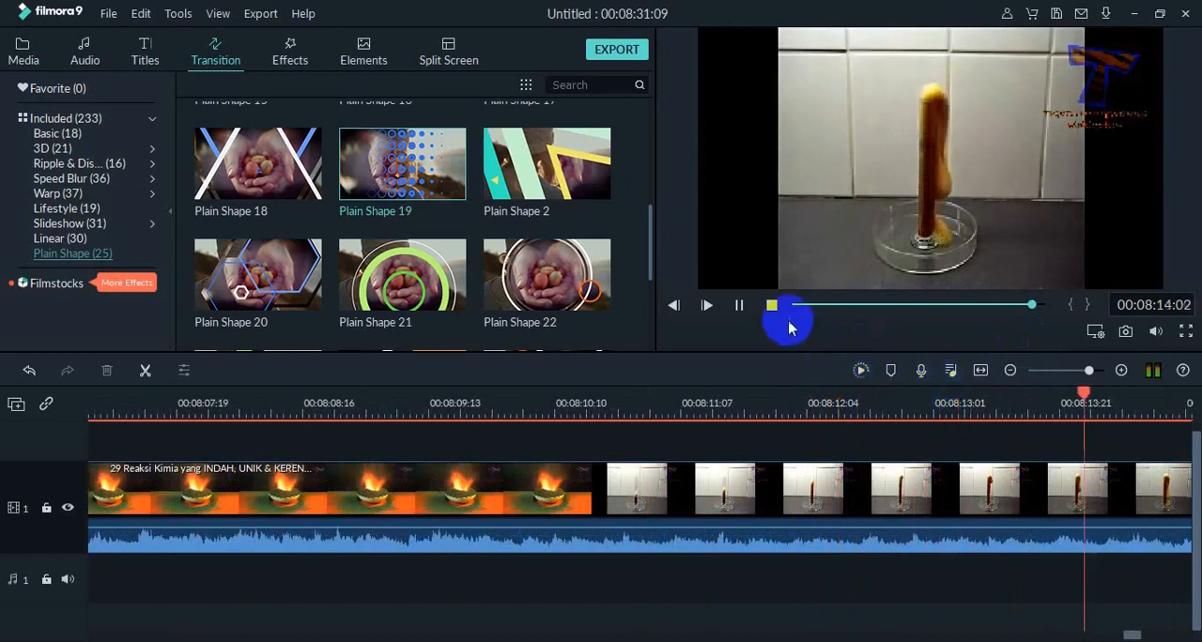
pyautogui.click(739, 306)
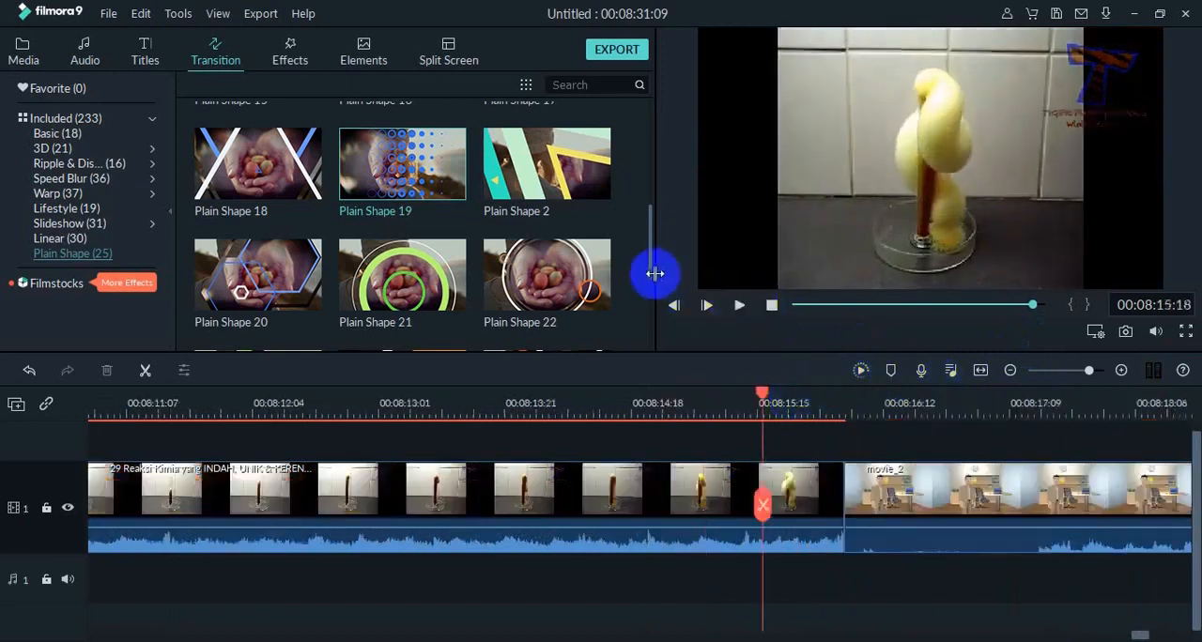
pyautogui.moveTo(653, 274); pyautogui.dragTo(647, 158)
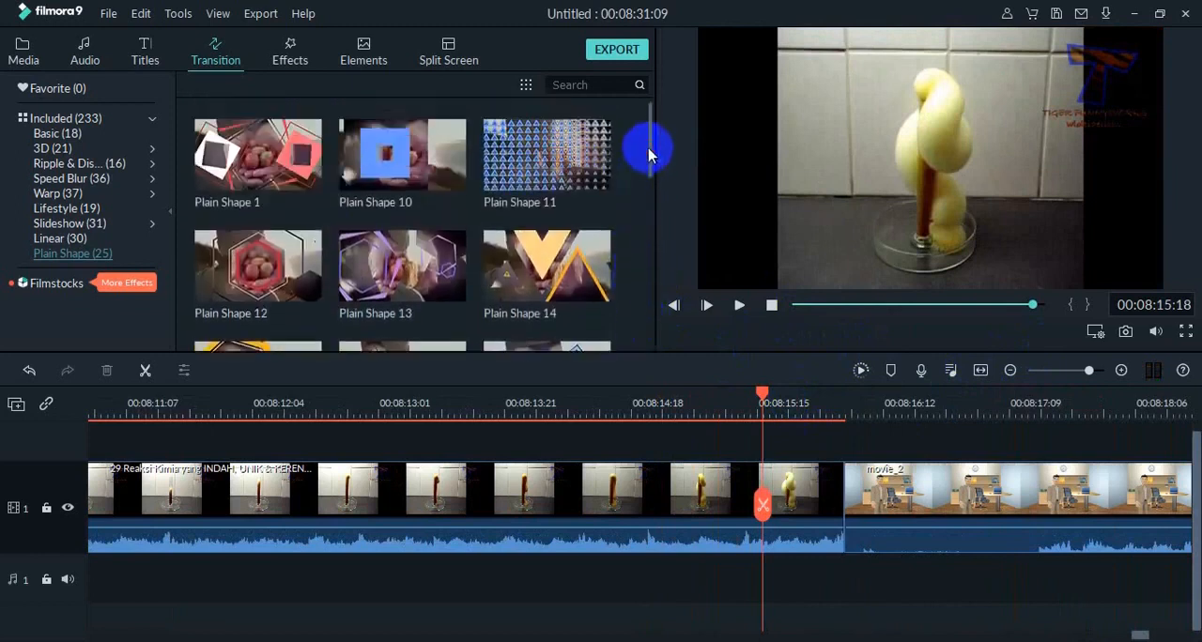
pyautogui.moveTo(274, 169); pyautogui.dragTo(801, 508)
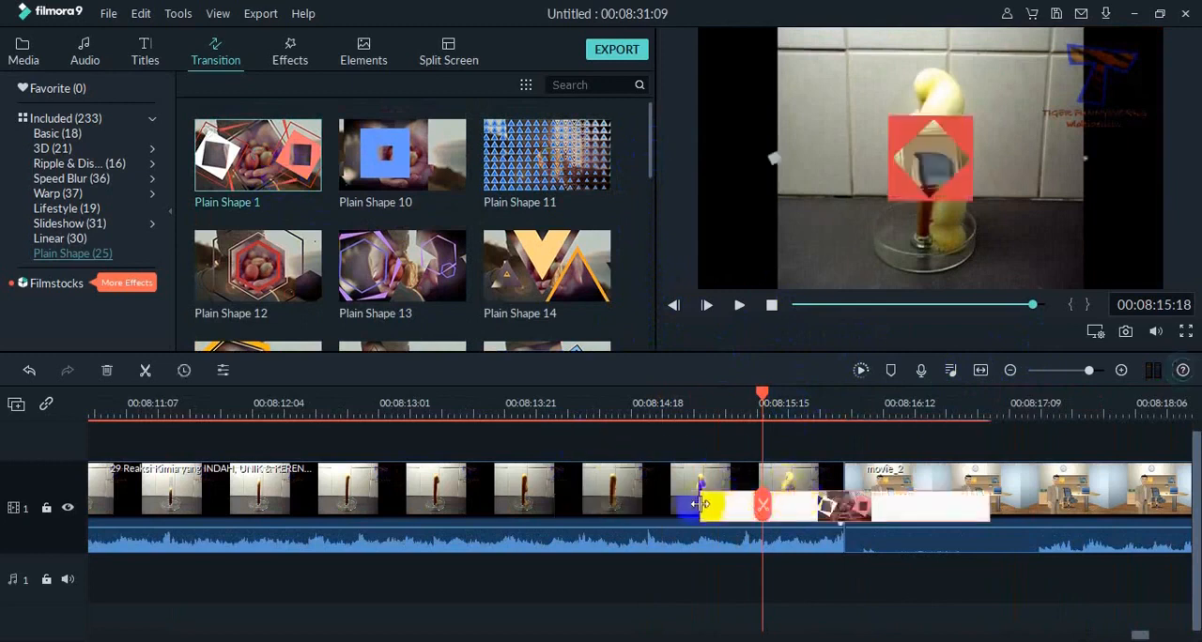
pyautogui.moveTo(700, 505); pyautogui.dragTo(791, 522)
# Play the project from the Plain Shape 1 transition through movie_2 to the end of the Credit 2 title.
pyautogui.click(759, 406)
pyautogui.click(740, 306)
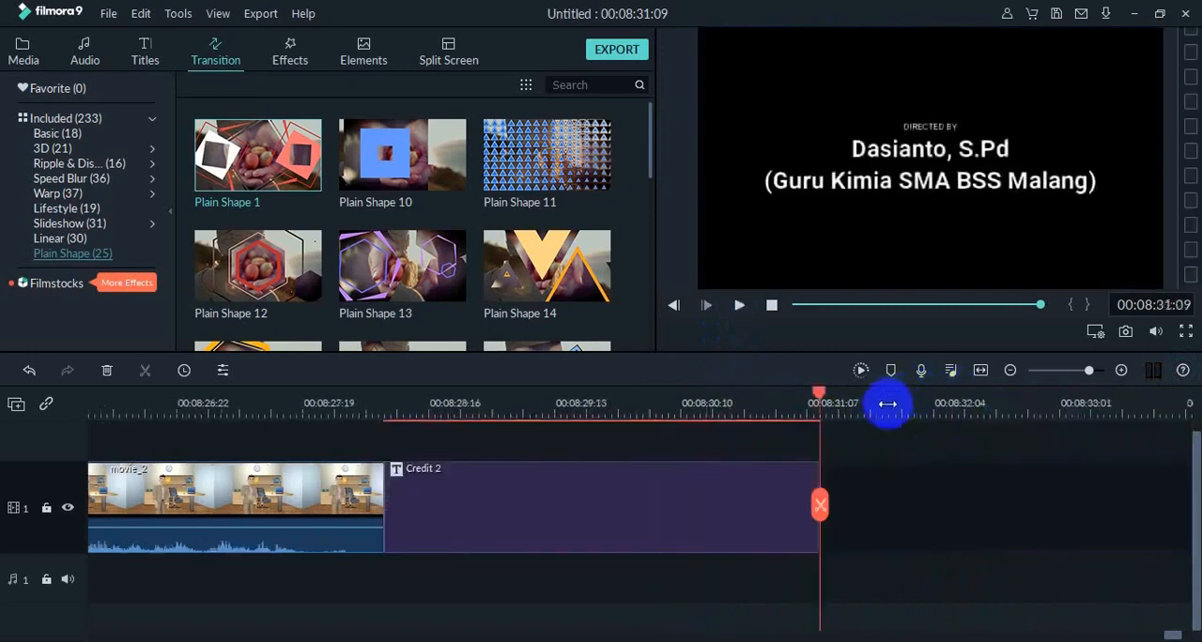
# Cut the tellagami logo frames off the end of movie_2 and close the gap before the Credit 2 title.
pyautogui.moveTo(819, 392); pyautogui.dragTo(376, 507)
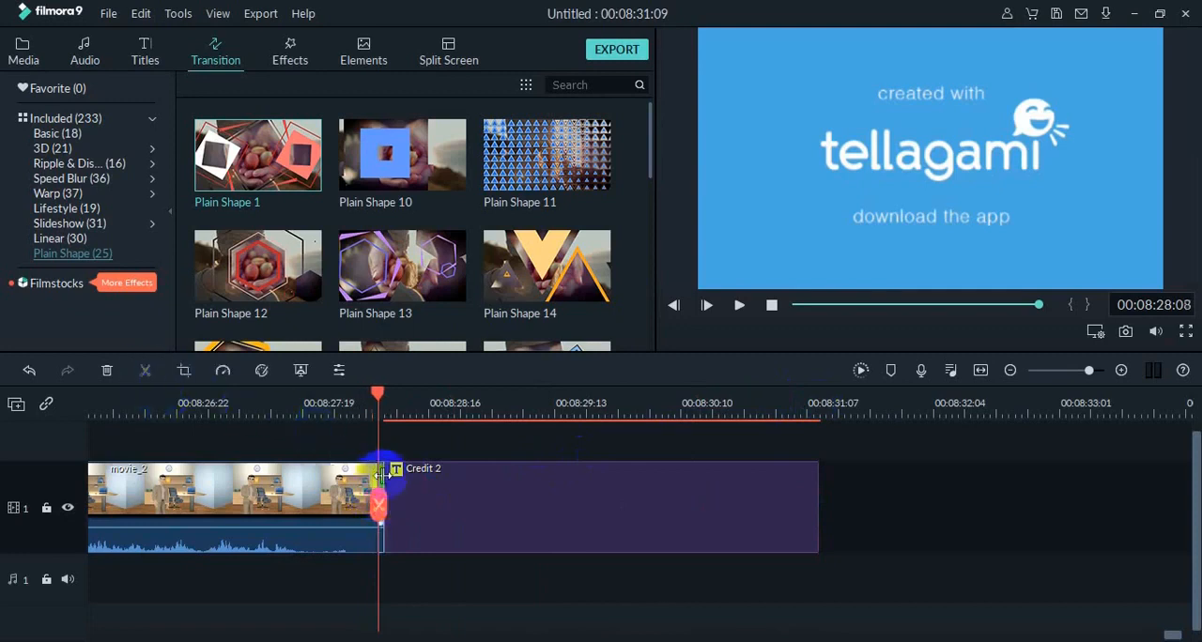
pyautogui.press('Delete')
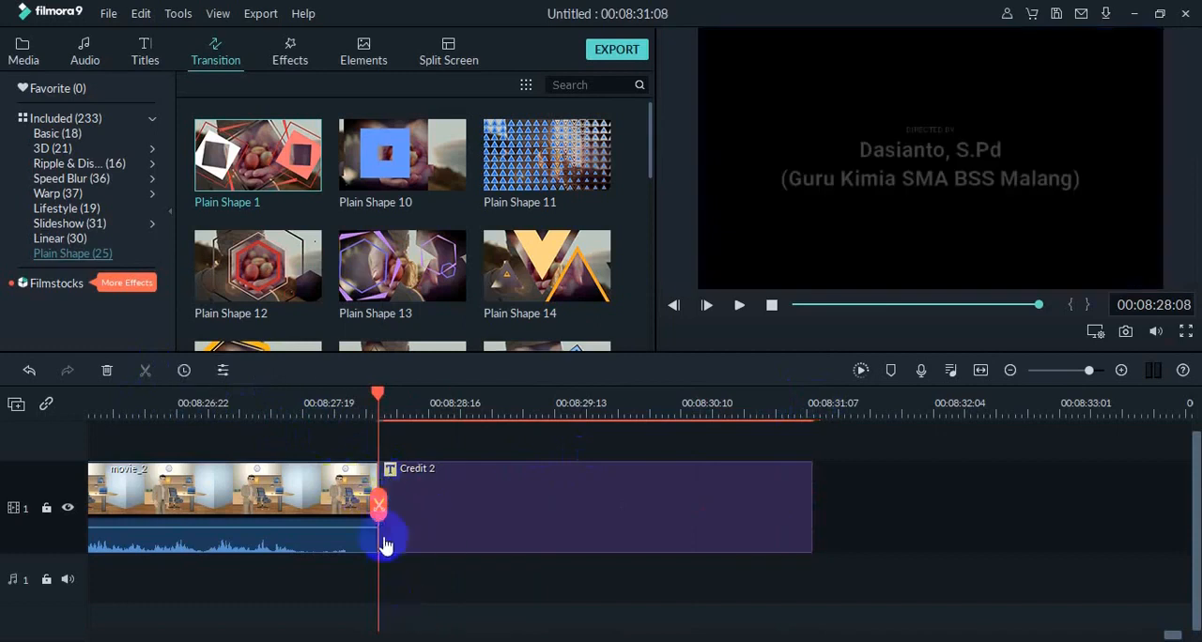
pyautogui.moveTo(379, 395); pyautogui.dragTo(95, 413)
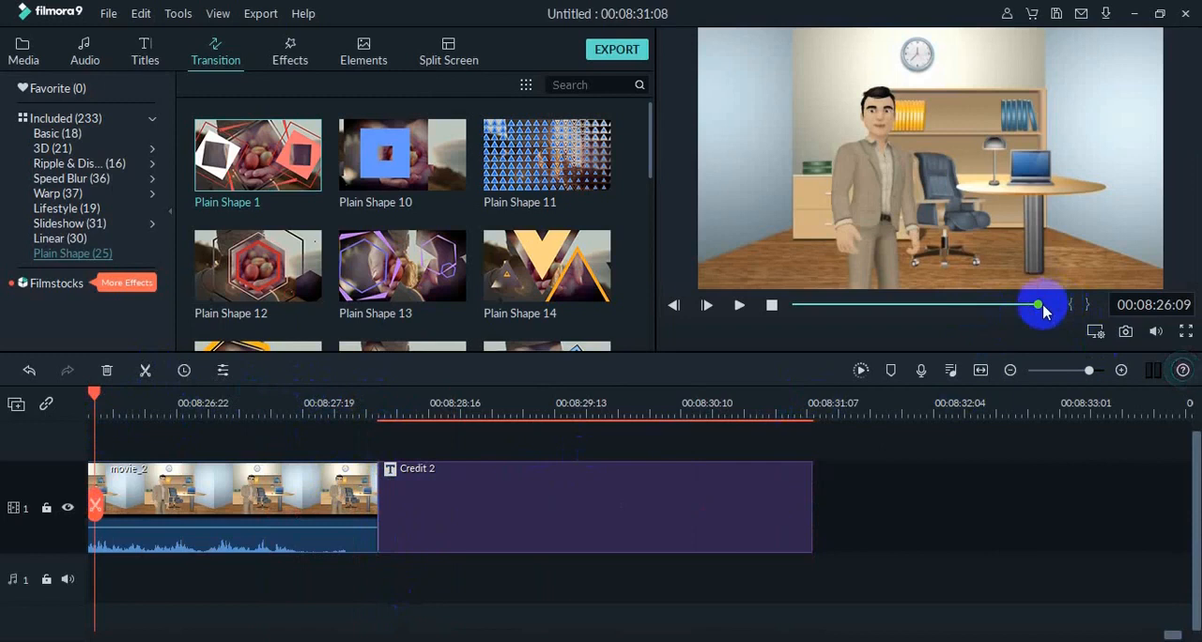
# Return to the project's start and play through the opening title and its transition into the first presenter clip.
pyautogui.moveTo(1043, 306); pyautogui.dragTo(791, 307)
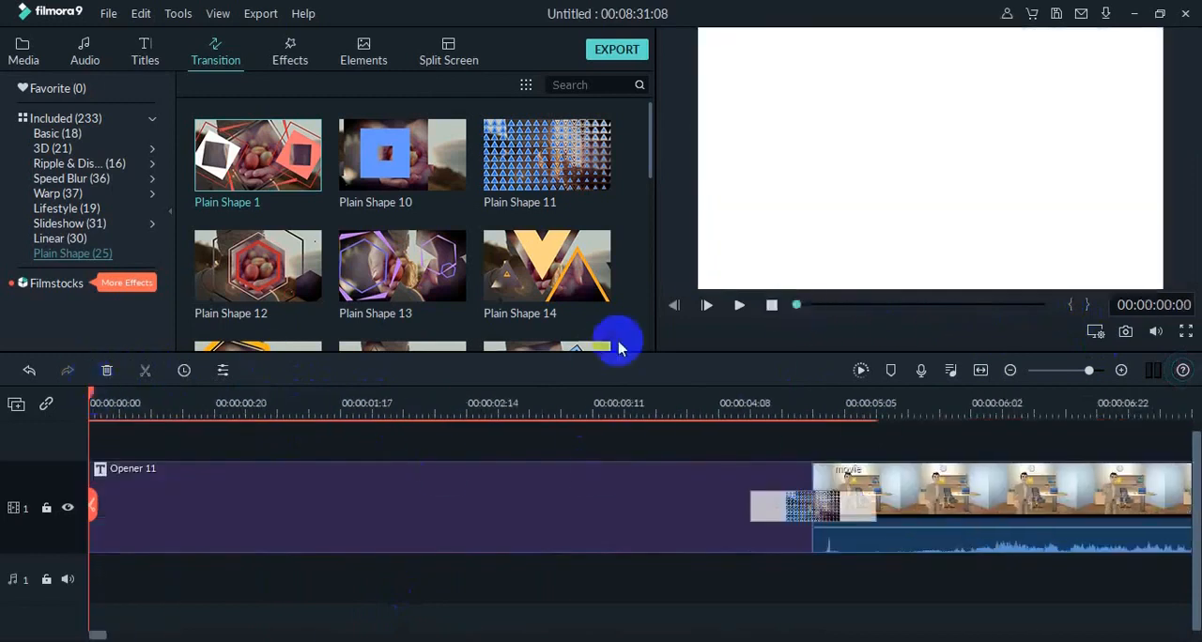
pyautogui.click(739, 307)
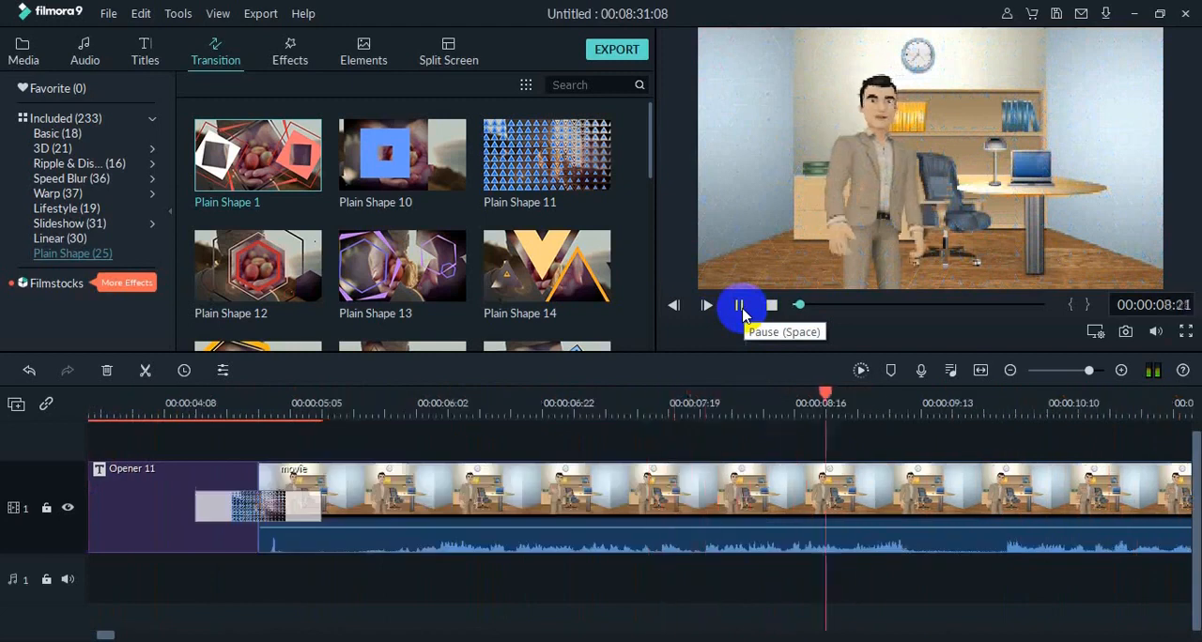
pyautogui.click(741, 306)
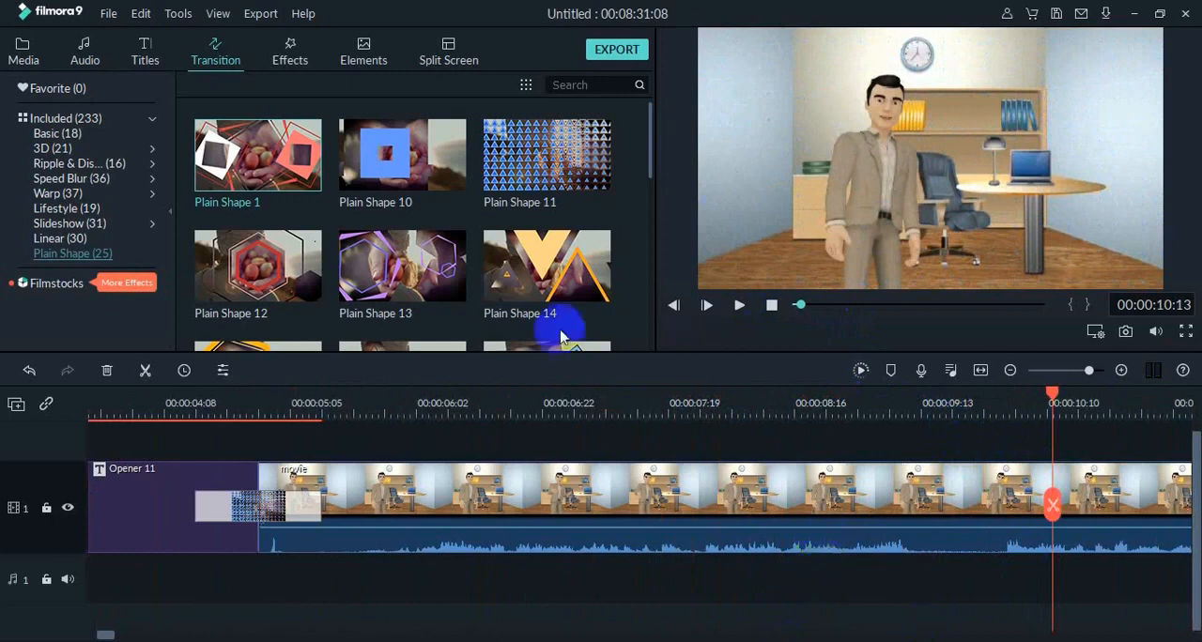
# Place the Lower Third 4 title on a new track above the first presenter clip, starting at about 10 seconds.
pyautogui.click(144, 59)
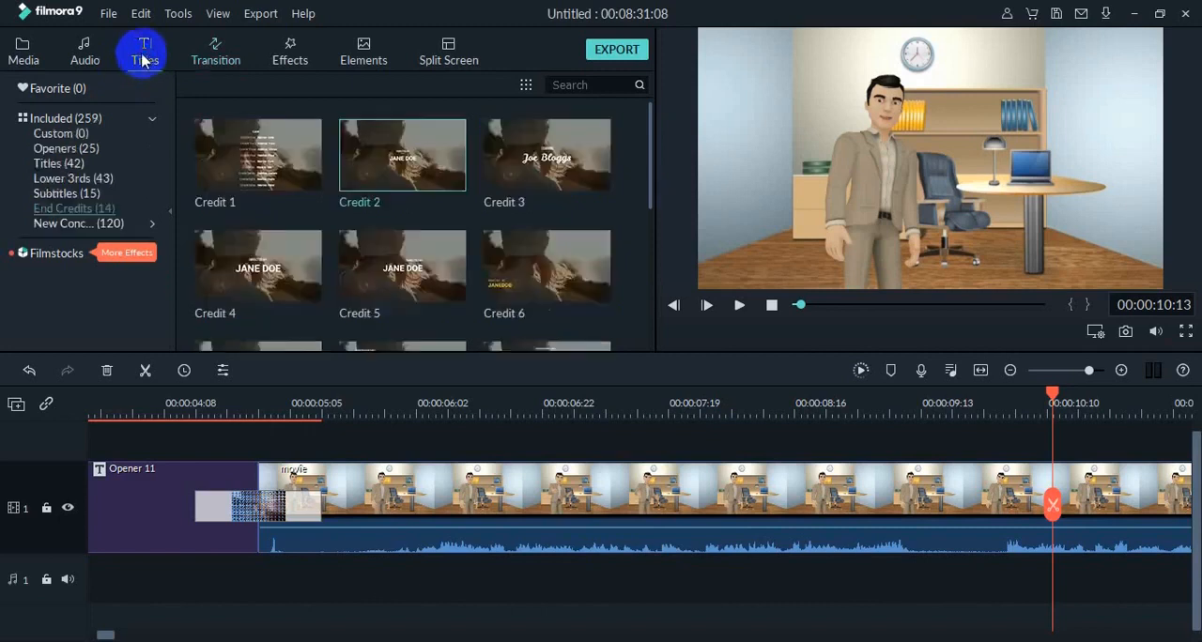
pyautogui.click(66, 195)
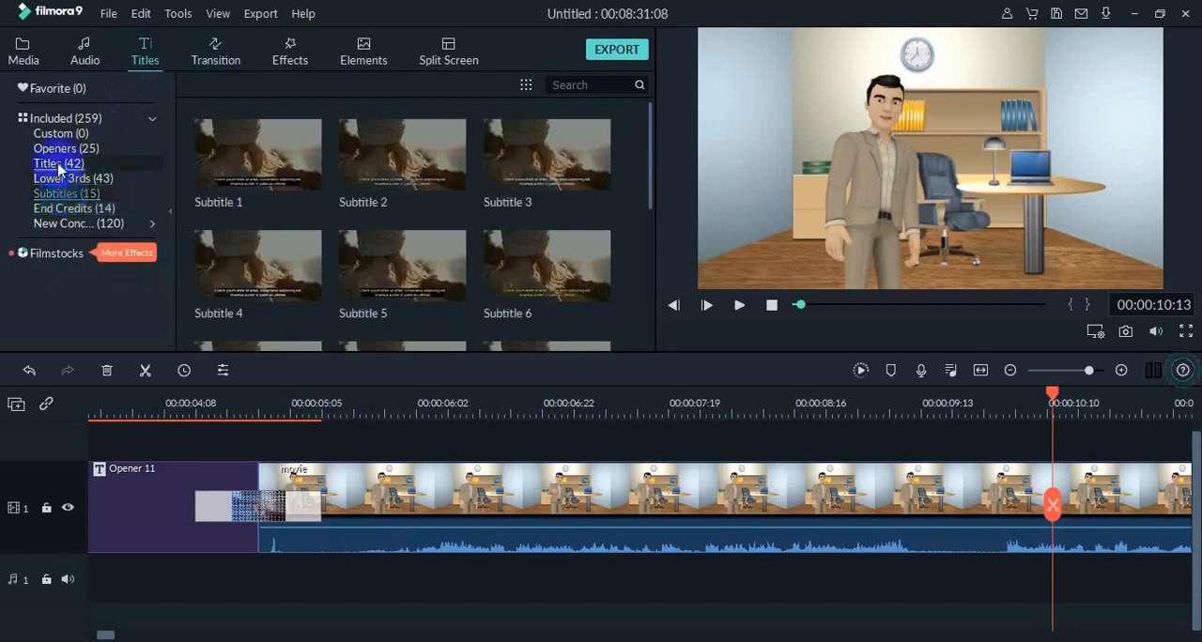
pyautogui.click(58, 166)
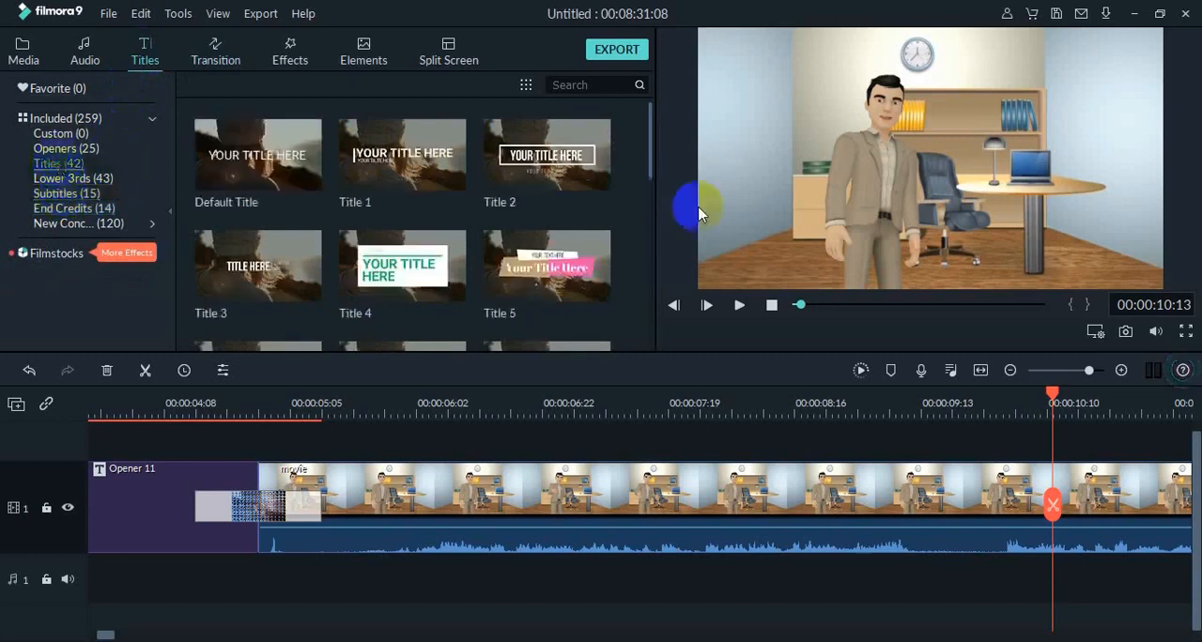
pyautogui.moveTo(651, 166); pyautogui.dragTo(658, 231)
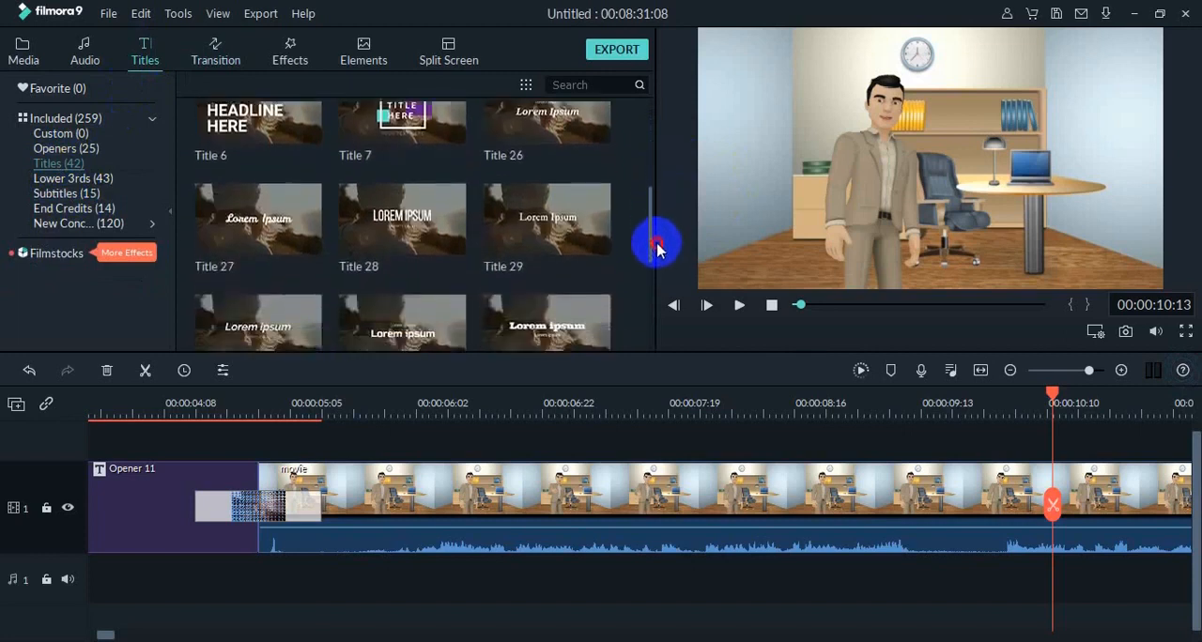
pyautogui.moveTo(657, 246); pyautogui.dragTo(673, 144)
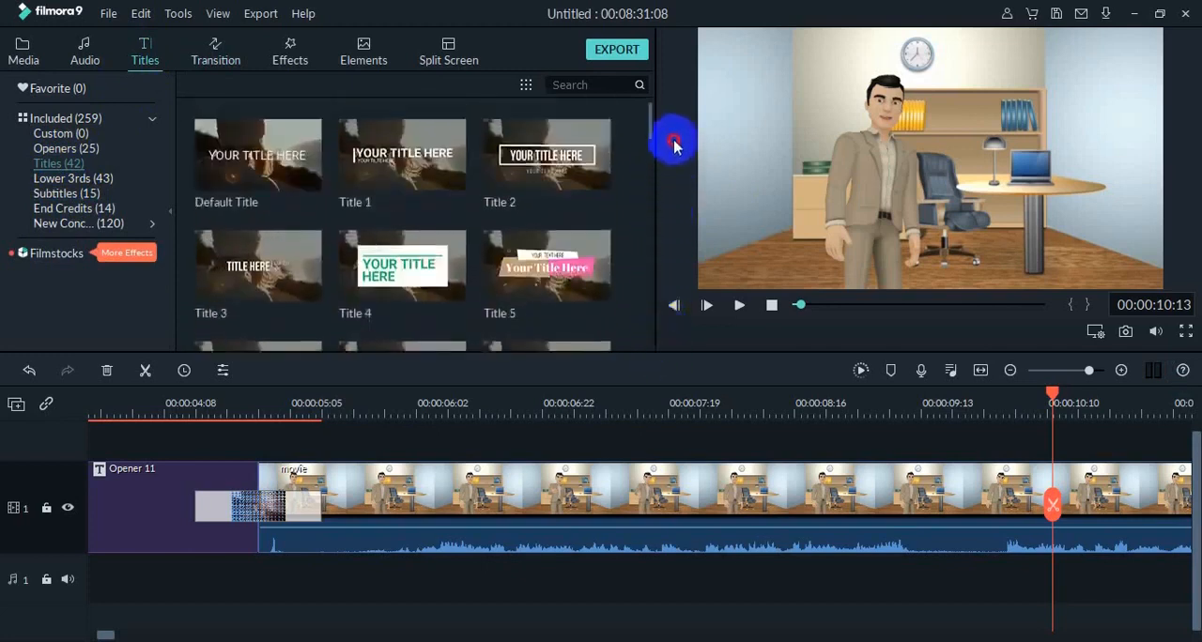
pyautogui.click(56, 178)
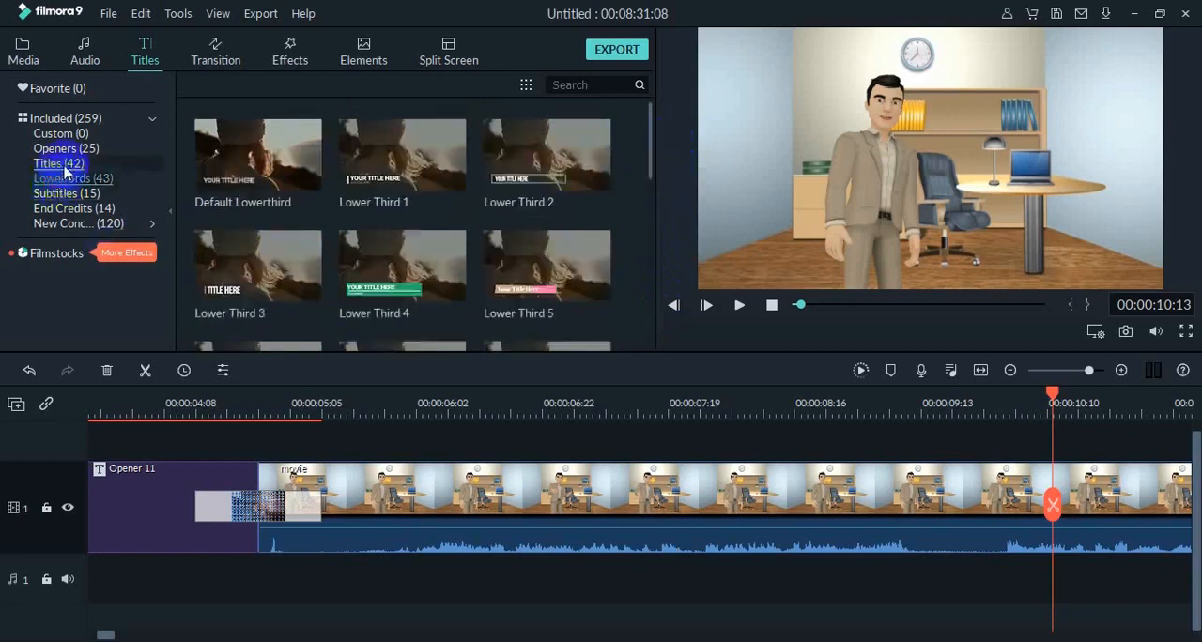
pyautogui.click(373, 283)
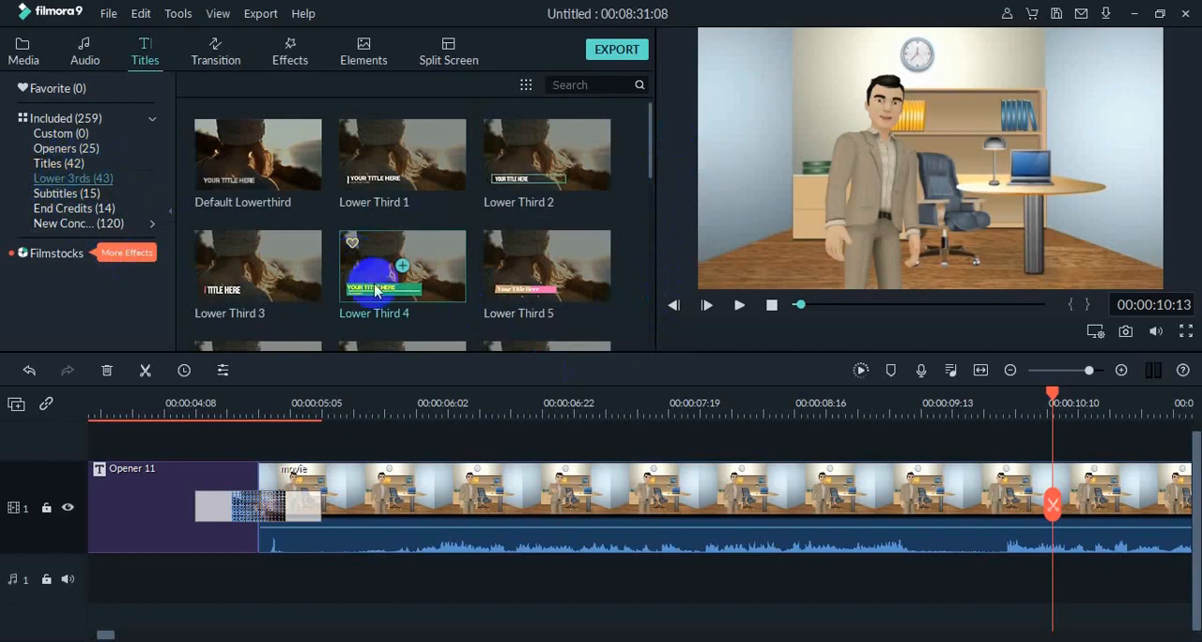
pyautogui.moveTo(376, 291); pyautogui.dragTo(985, 454)
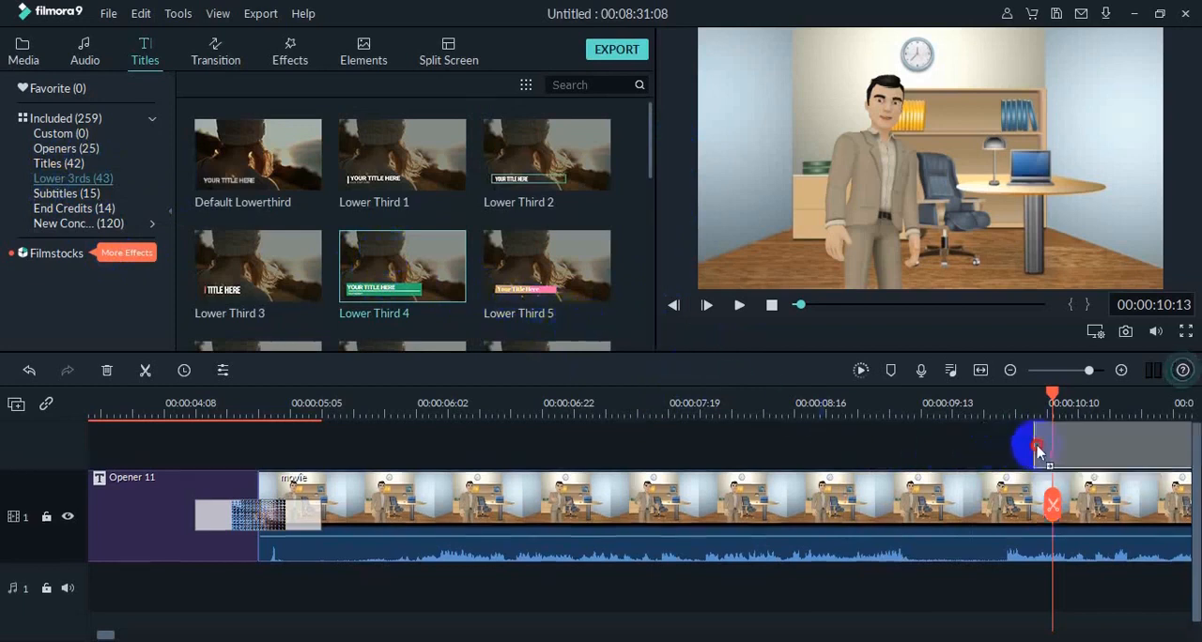
pyautogui.moveTo(1040, 452); pyautogui.dragTo(1044, 447)
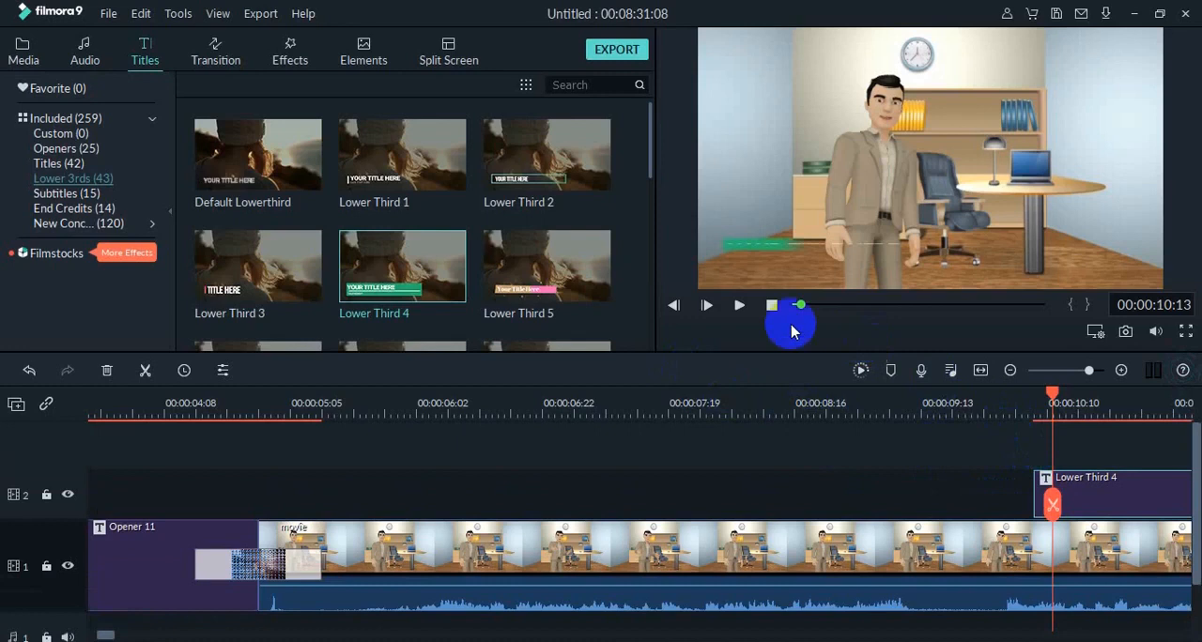
# Play the project from just before the Lower Third 4 title to the transition at the end of the first presenter clip.
pyautogui.moveTo(1052, 395); pyautogui.dragTo(1028, 402)
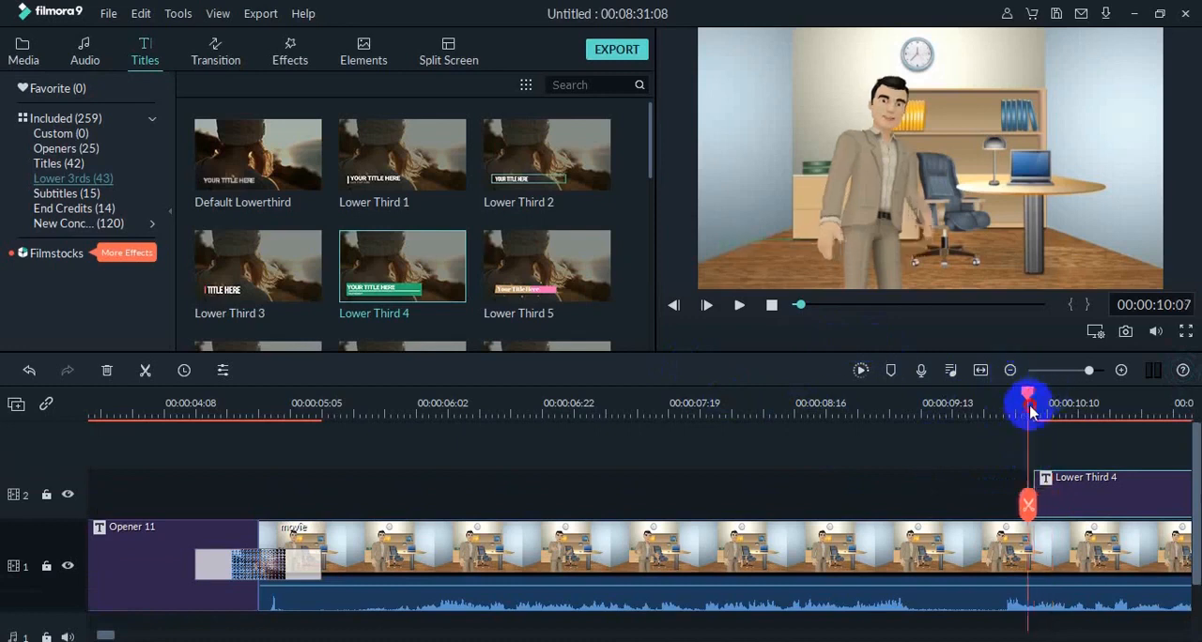
pyautogui.click(740, 308)
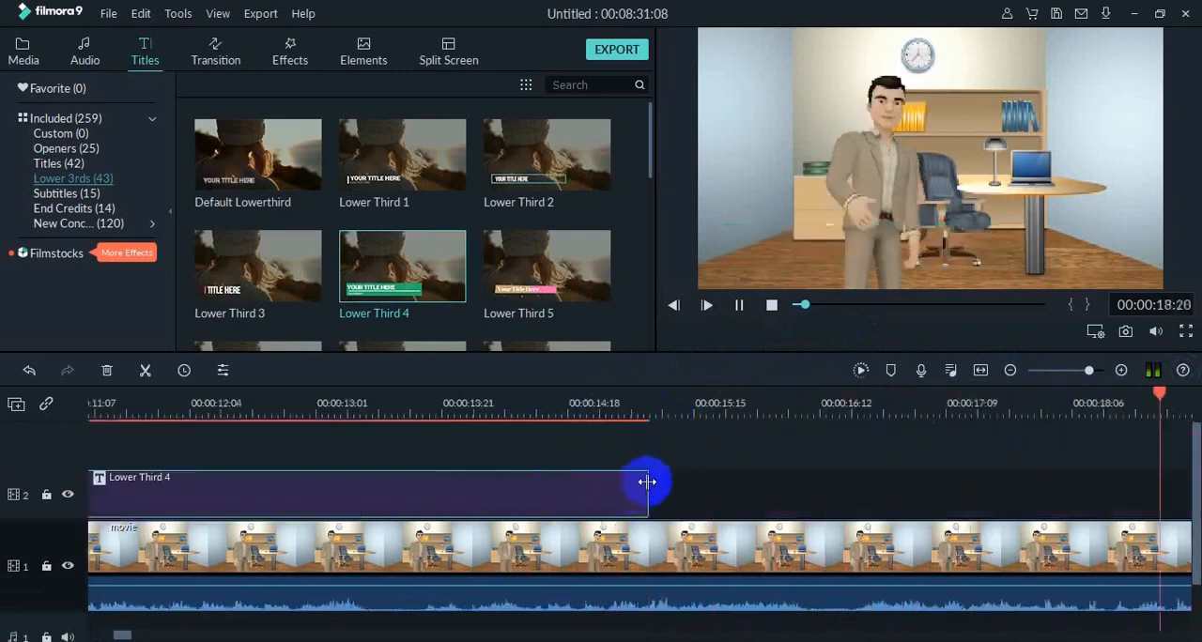
pyautogui.click(739, 309)
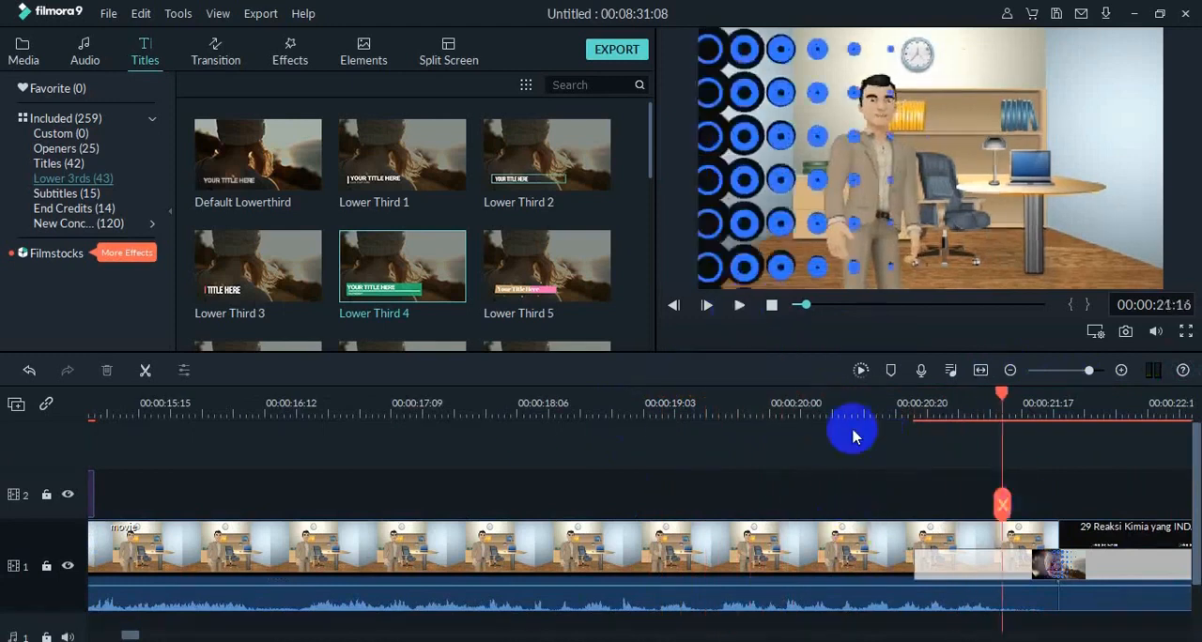
# Replace the "YOUR TITLE HERE" line of the Lower Third 4 title with the presenter's name and degree.
pyautogui.moveTo(818, 308)
pyautogui.mouseDown()
pyautogui.moveTo(800, 306)
pyautogui.moveTo(813, 324)
pyautogui.moveTo(805, 304)
pyautogui.moveTo(800, 313)
pyautogui.mouseUp()
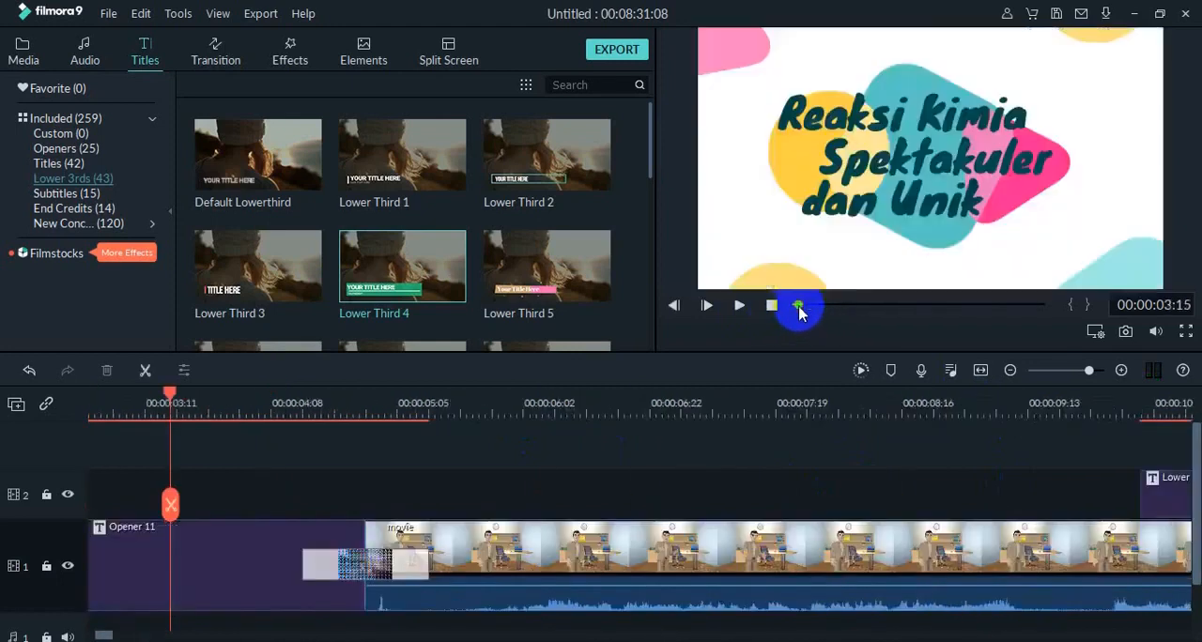
pyautogui.moveTo(169, 394); pyautogui.dragTo(1104, 571)
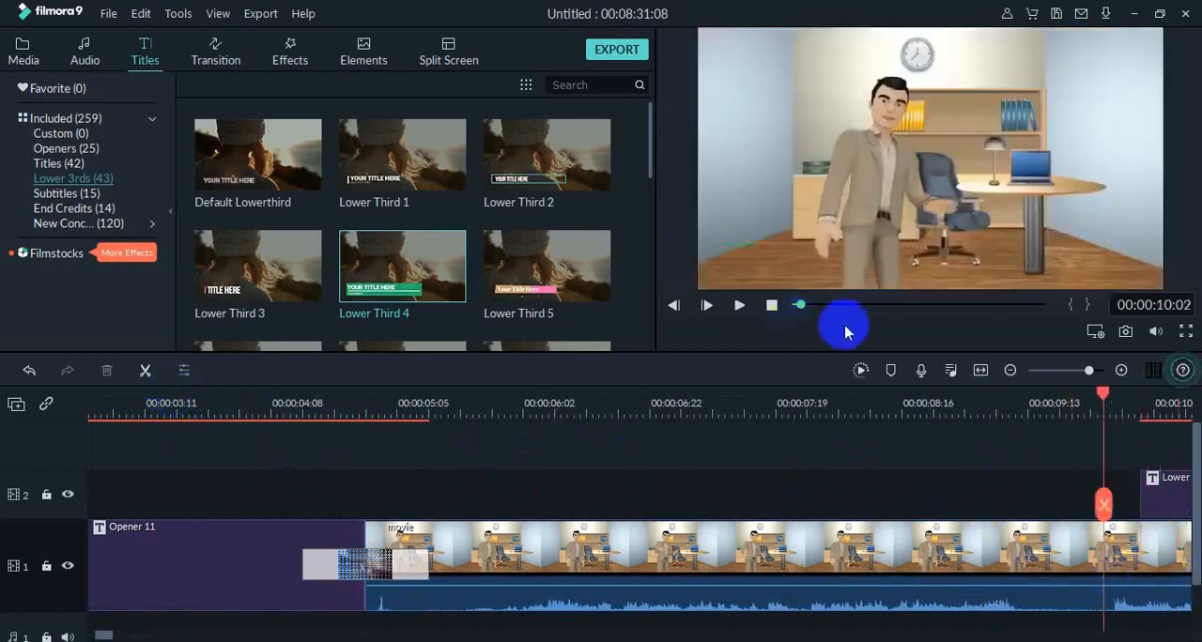
pyautogui.moveTo(801, 310); pyautogui.dragTo(805, 311)
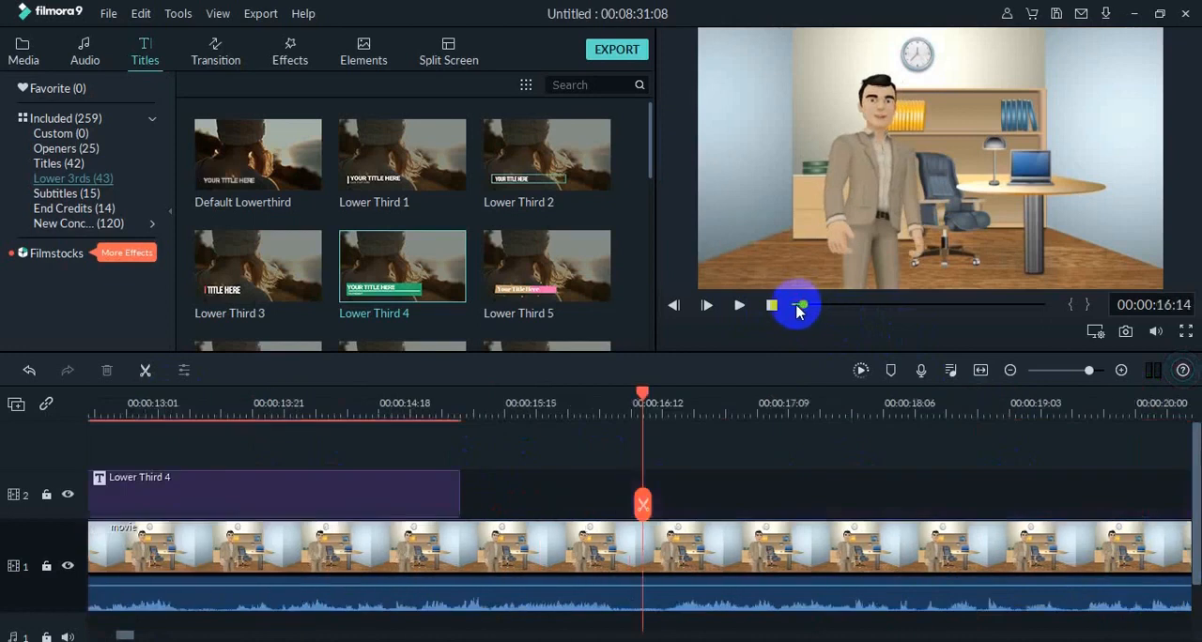
pyautogui.moveTo(805, 310); pyautogui.dragTo(804, 310)
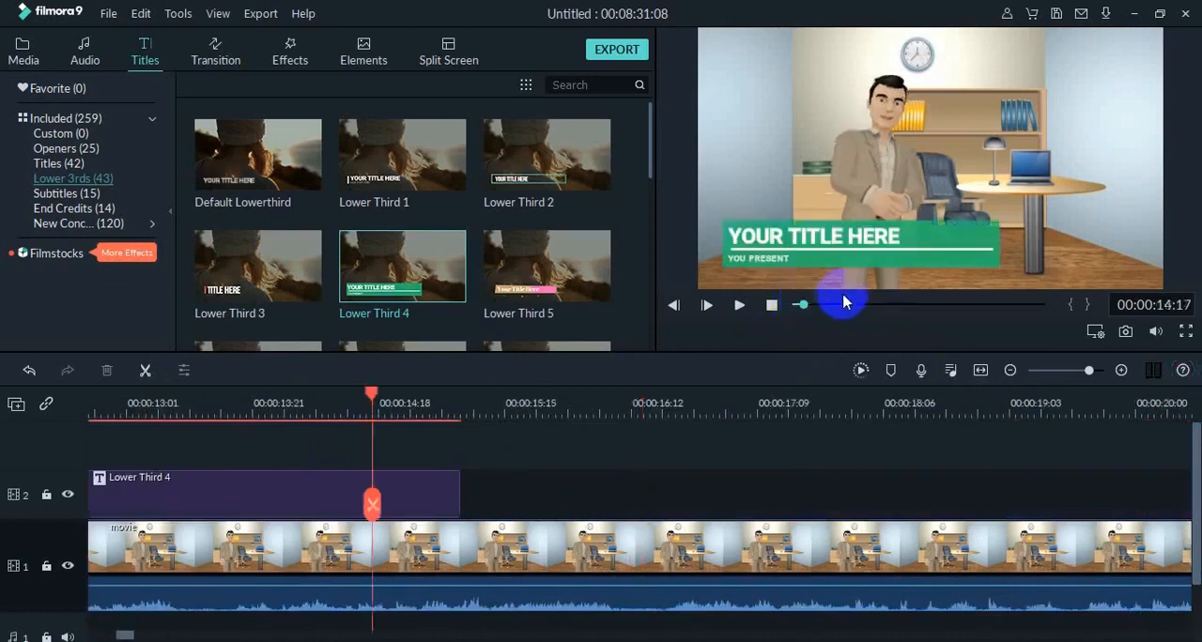
pyautogui.doubleClick(861, 247)
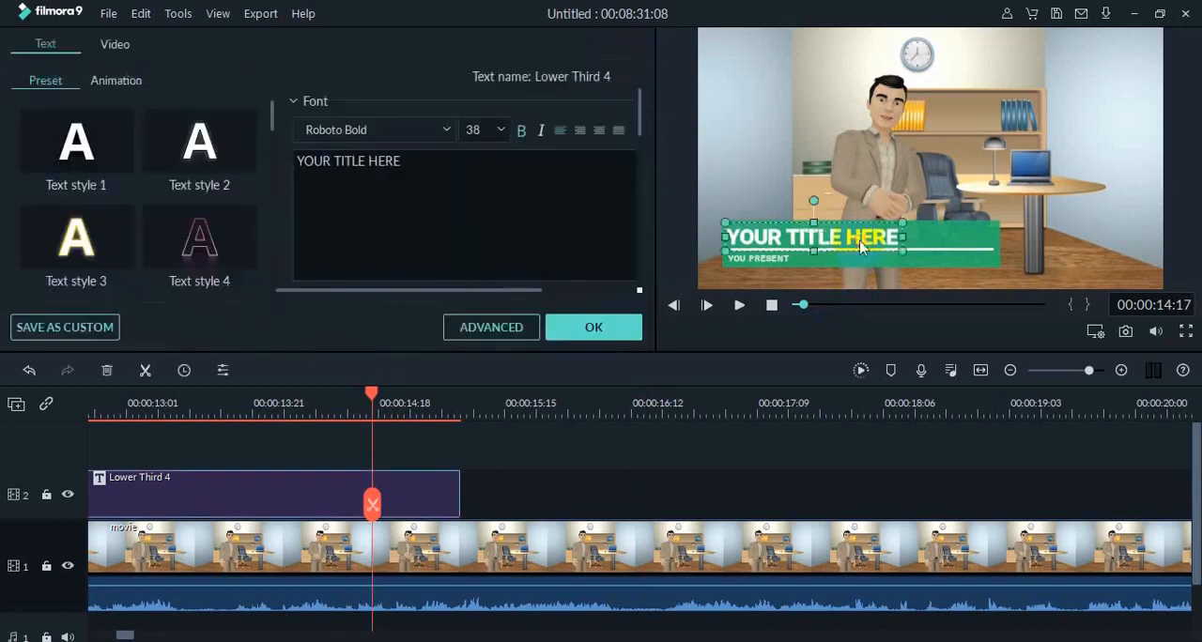
pyautogui.click(747, 285)
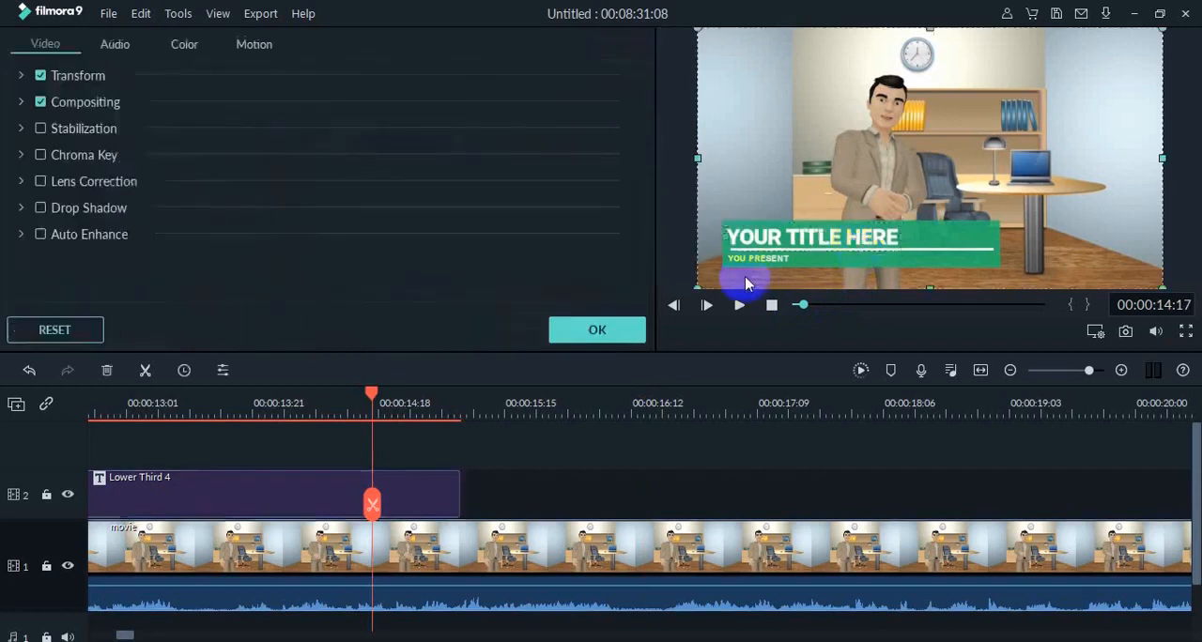
pyautogui.doubleClick(823, 246)
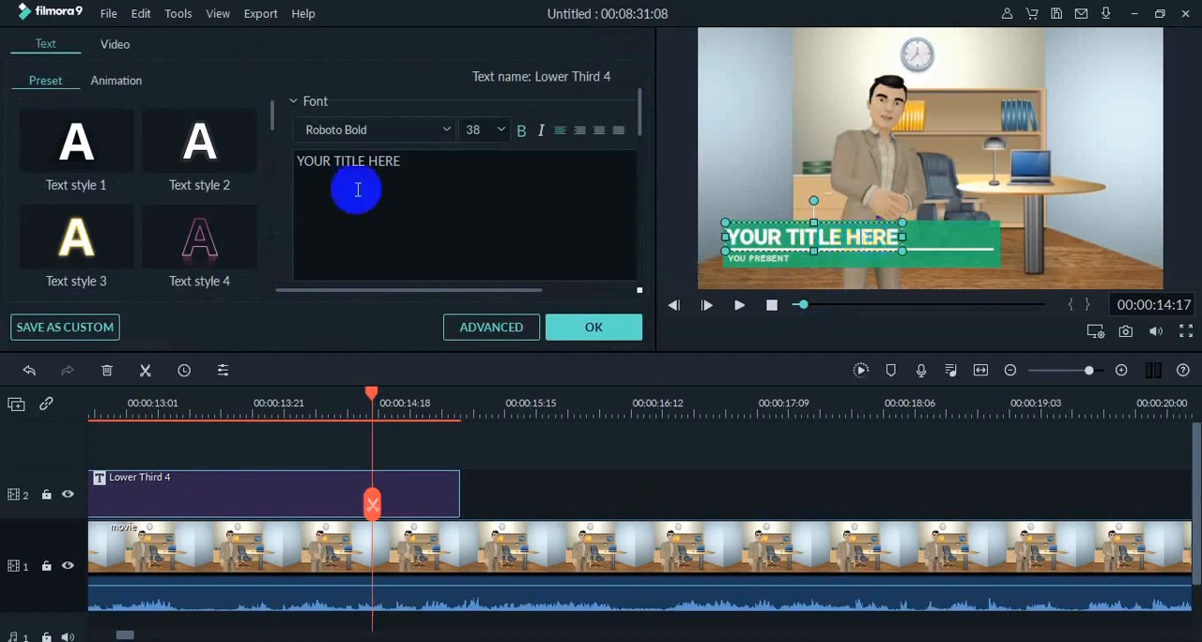
pyautogui.moveTo(421, 172); pyautogui.dragTo(279, 165)
pyautogui.write('Dasianto')
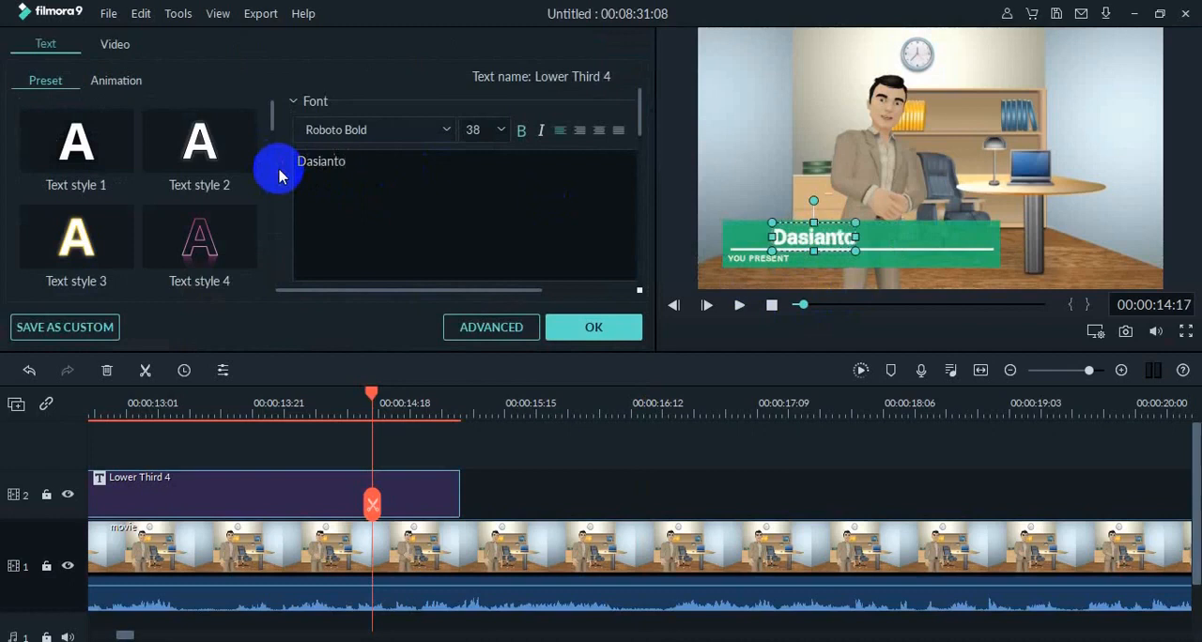
pyautogui.write(', S.P')
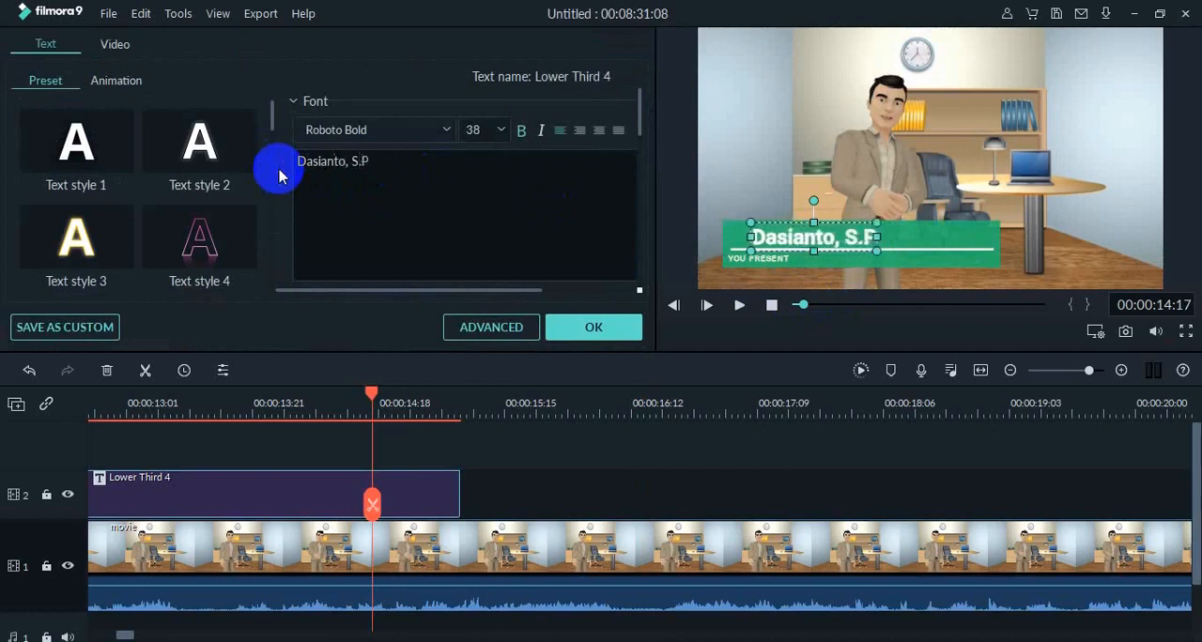
pyautogui.write('d')
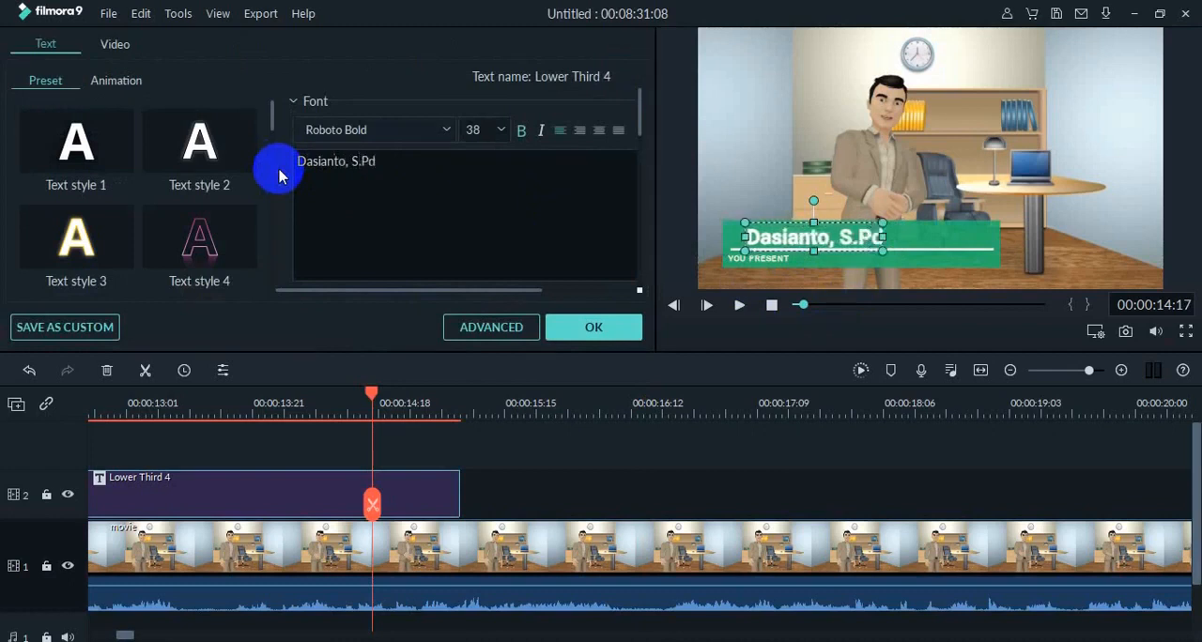
# Replace the lower third's "YOU PRESENT" line with "Guru Kimia SMA BSS Malang" and play the clip to check it.
pyautogui.click(779, 267)
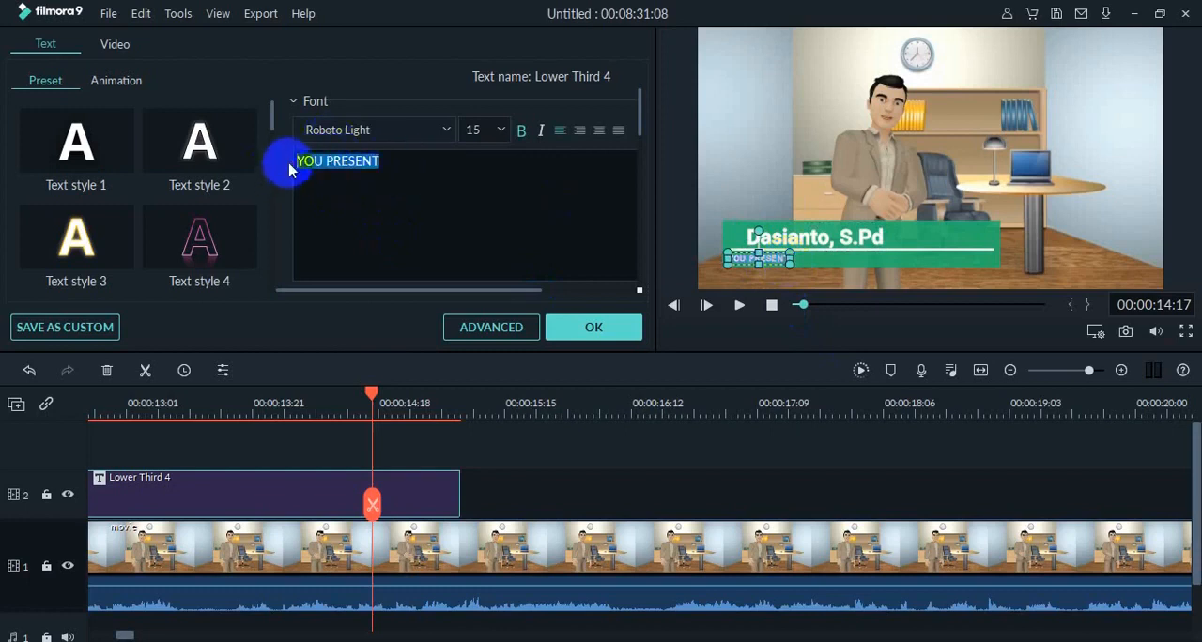
pyautogui.write('Guru Kimia SMA BSS Malang')
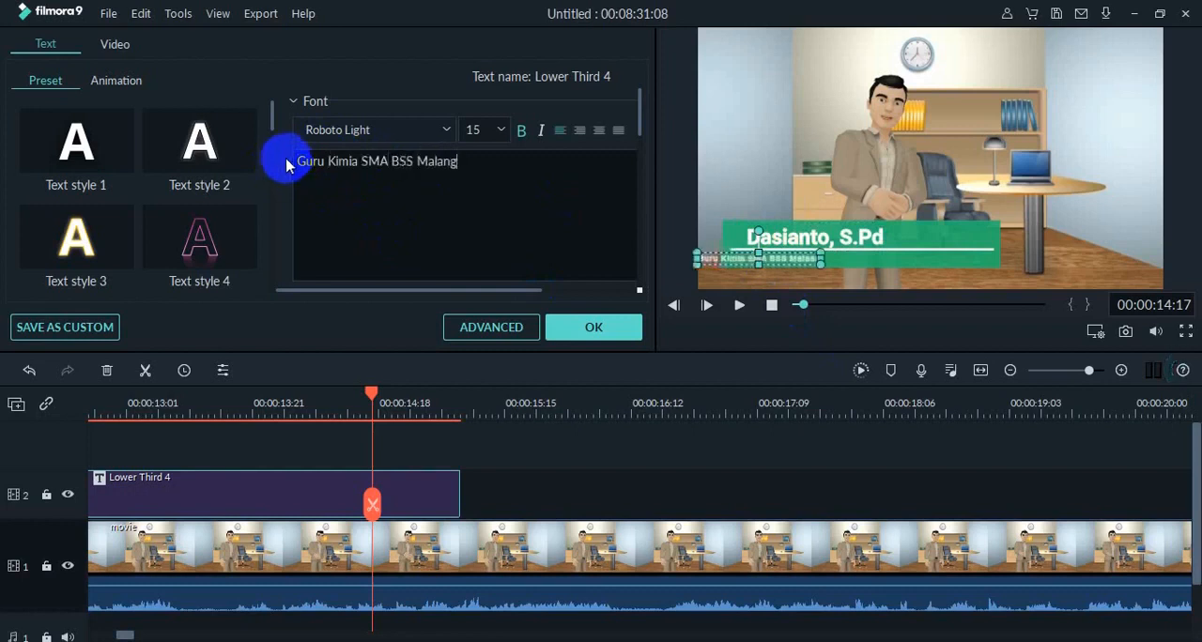
pyautogui.click(739, 308)
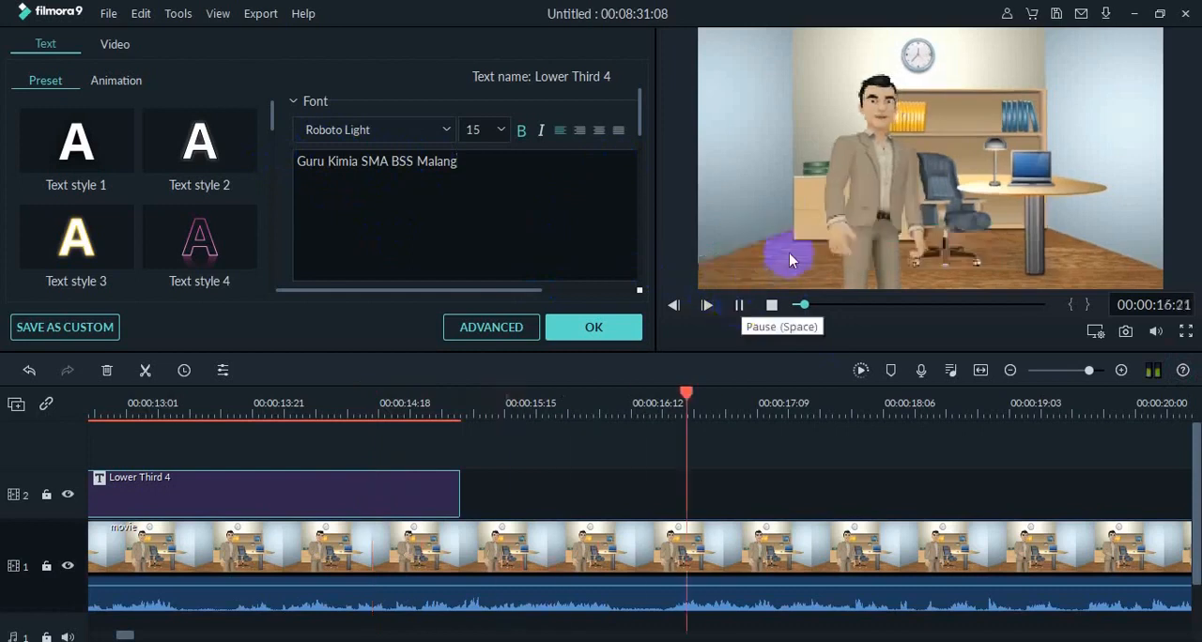
pyautogui.press('space')
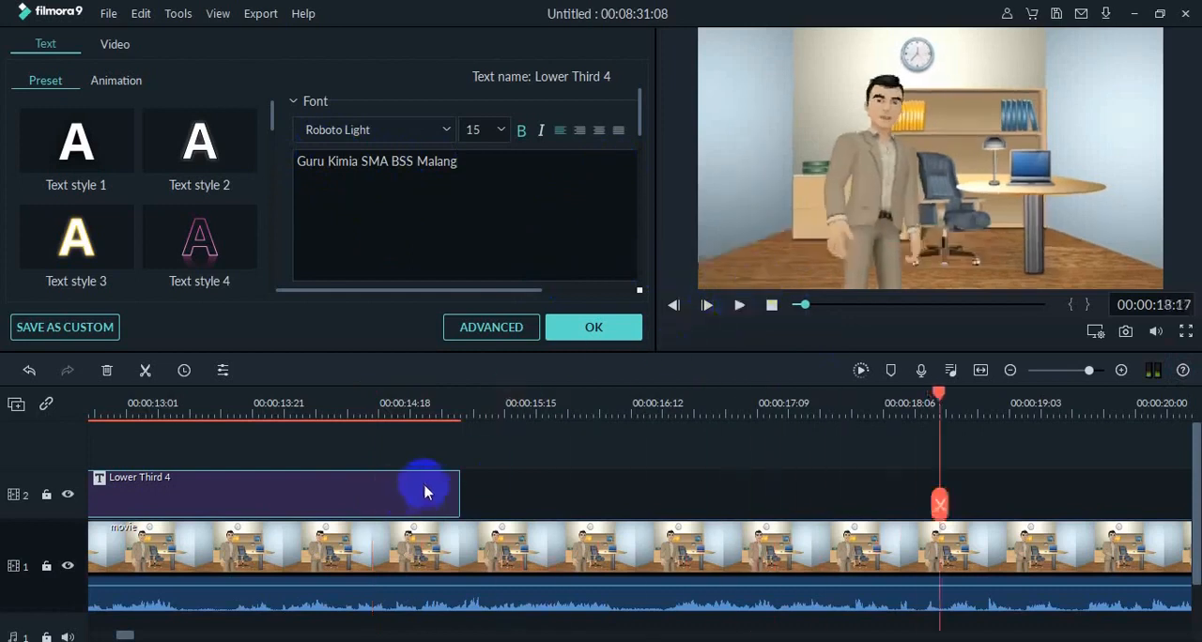
# Shorten the Lower Third 4 title so it ends at about 14 seconds, and play through it.
pyautogui.moveTo(460, 488); pyautogui.dragTo(346, 486)
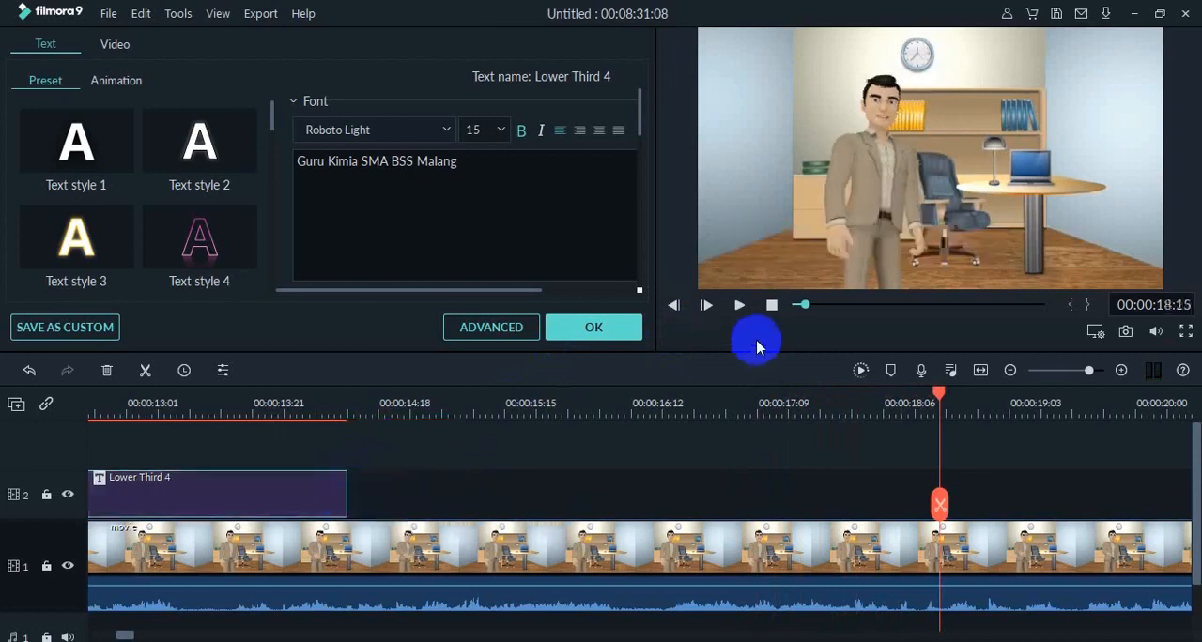
pyautogui.moveTo(942, 399); pyautogui.dragTo(765, 574)
pyautogui.click(739, 306)
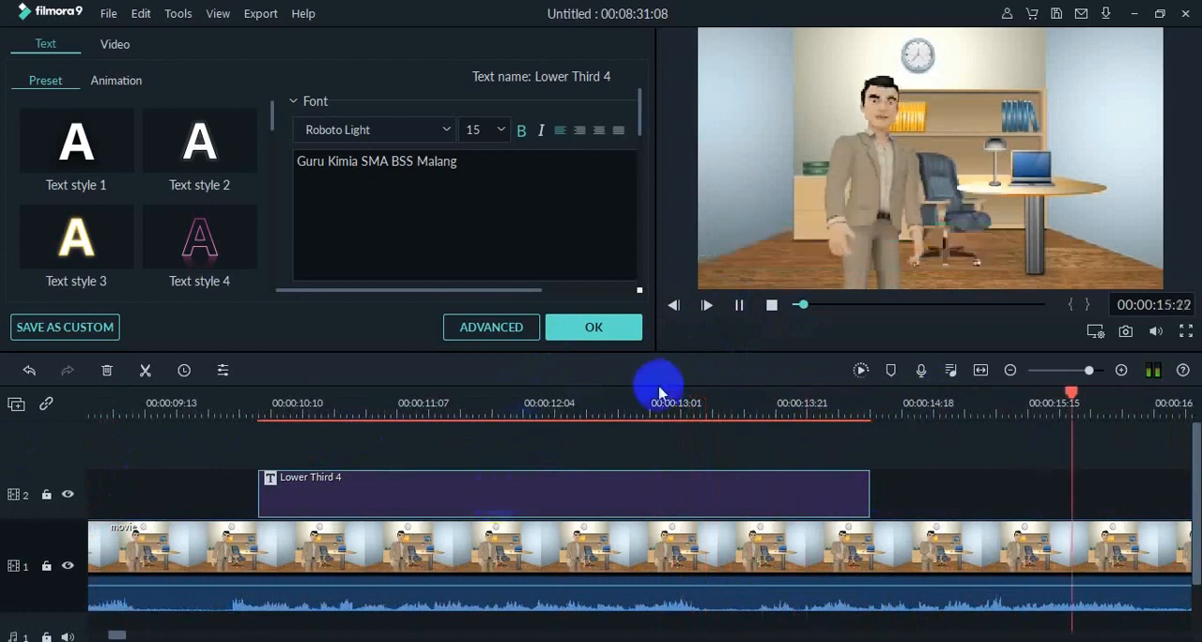
pyautogui.click(740, 306)
pyautogui.click(758, 500)
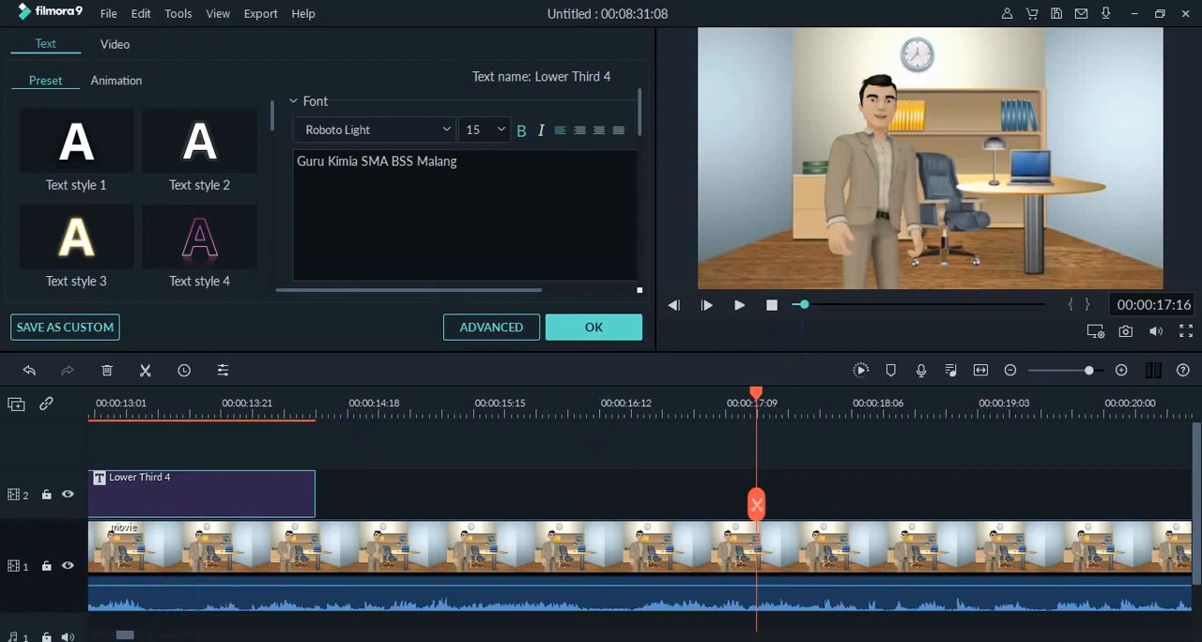
# Shift the Lower Third 4 title slightly earlier to start just before 10 seconds, and play from before it.
pyautogui.moveTo(132, 637); pyautogui.dragTo(116, 637)
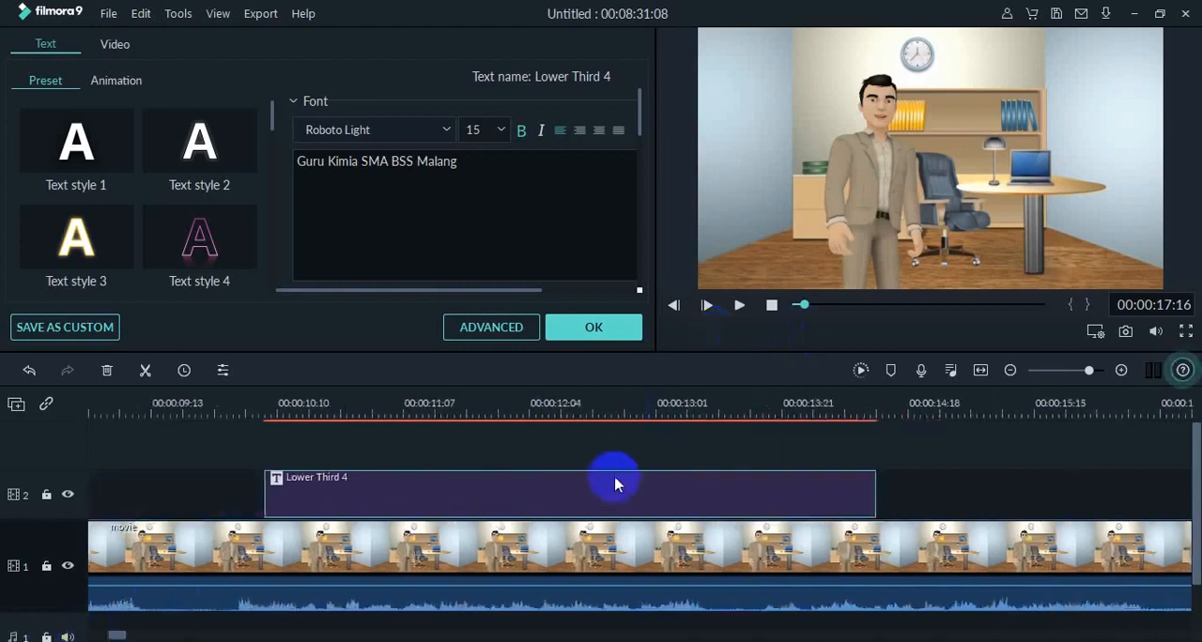
pyautogui.moveTo(617, 482); pyautogui.dragTo(585, 479)
pyautogui.moveTo(270, 402); pyautogui.dragTo(201, 394)
pyautogui.click(741, 307)
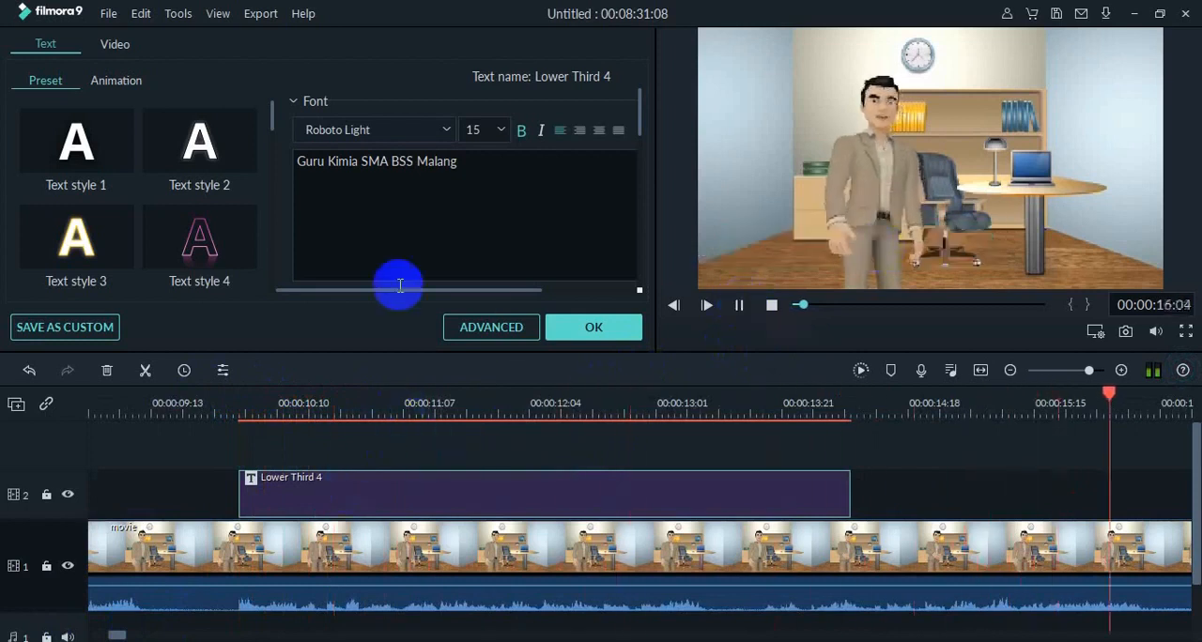
pyautogui.doubleClick(458, 165)
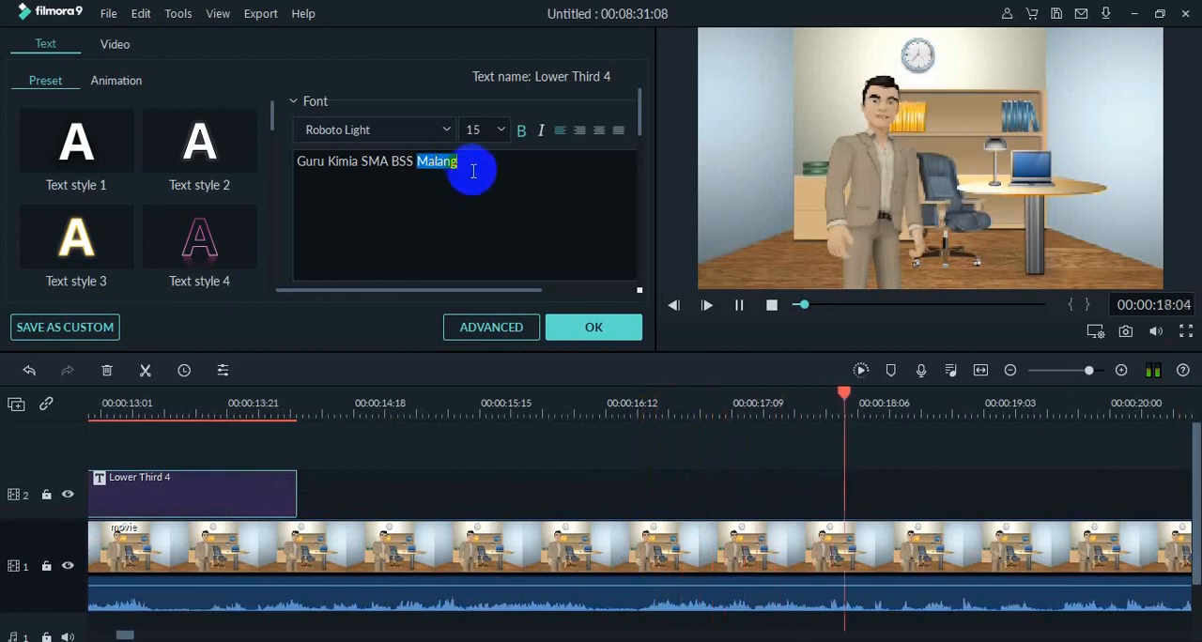
pyautogui.click(739, 309)
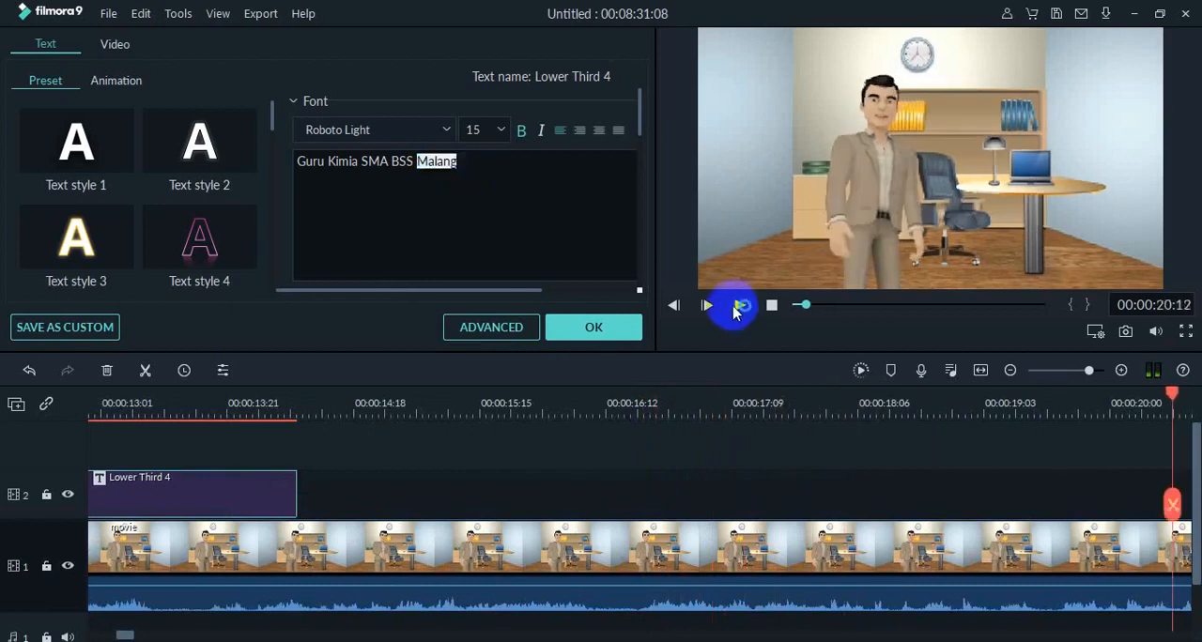
# Move the "Guru Kimia SMA BSS Malang" line inside the green banner, left-aligned under the presenter's name.
pyautogui.click(178, 485)
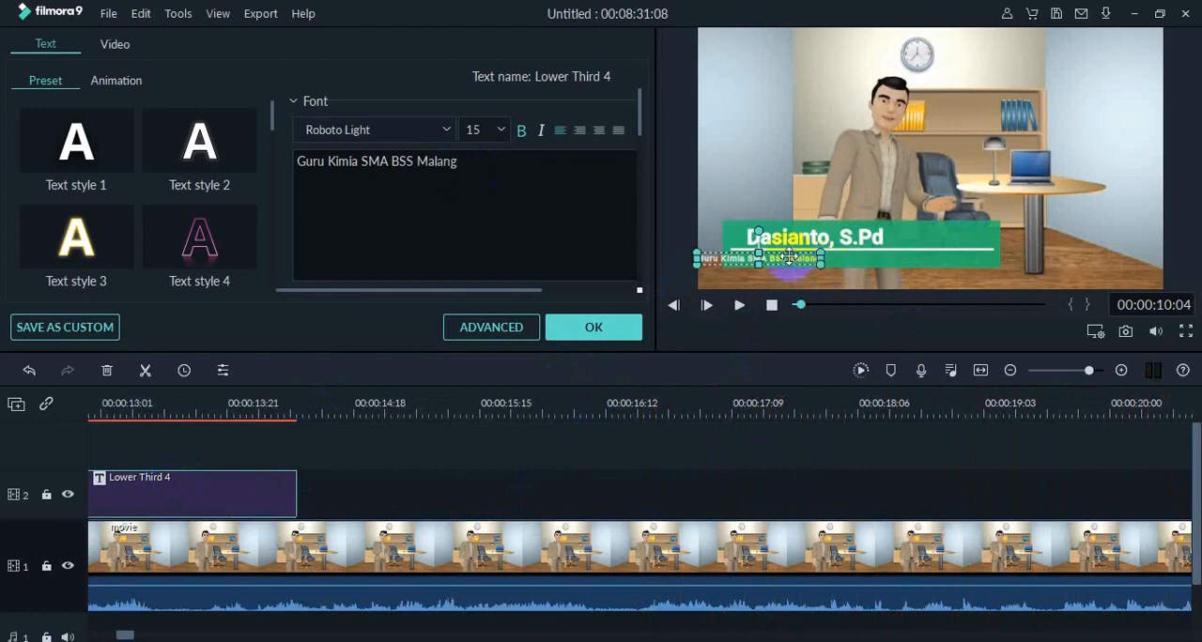
pyautogui.moveTo(789, 256); pyautogui.dragTo(836, 255)
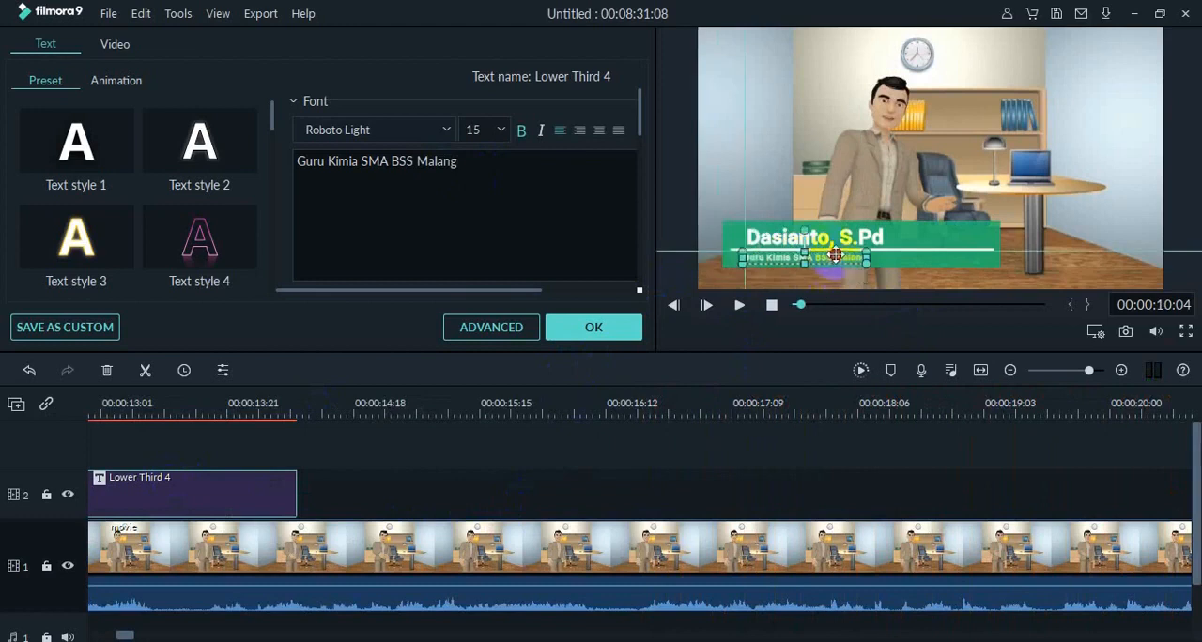
# Leave the lower third's text editing and play from the start of the Lower Third 4 title to check it.
pyautogui.click(911, 242)
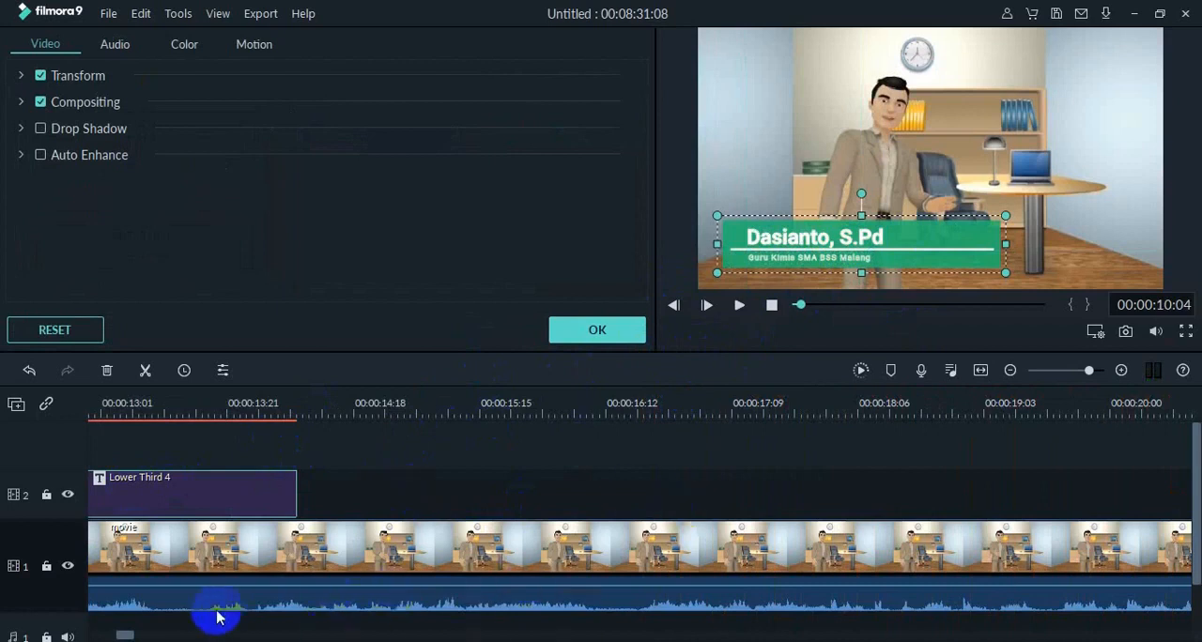
pyautogui.moveTo(128, 636); pyautogui.dragTo(119, 637)
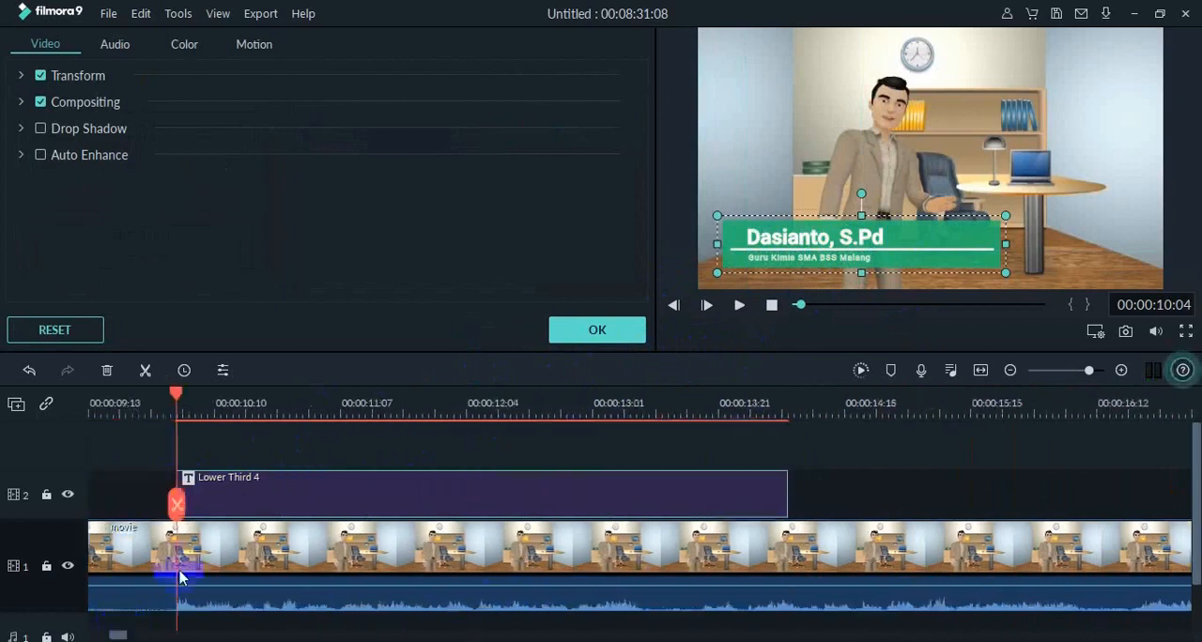
pyautogui.click(741, 305)
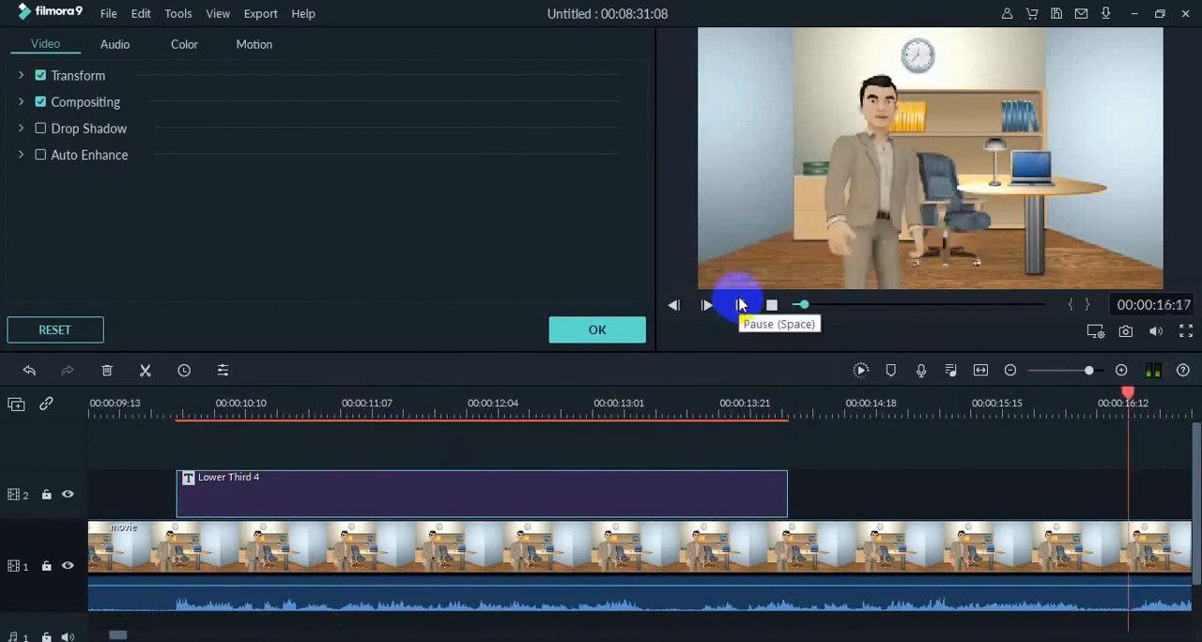
pyautogui.click(771, 307)
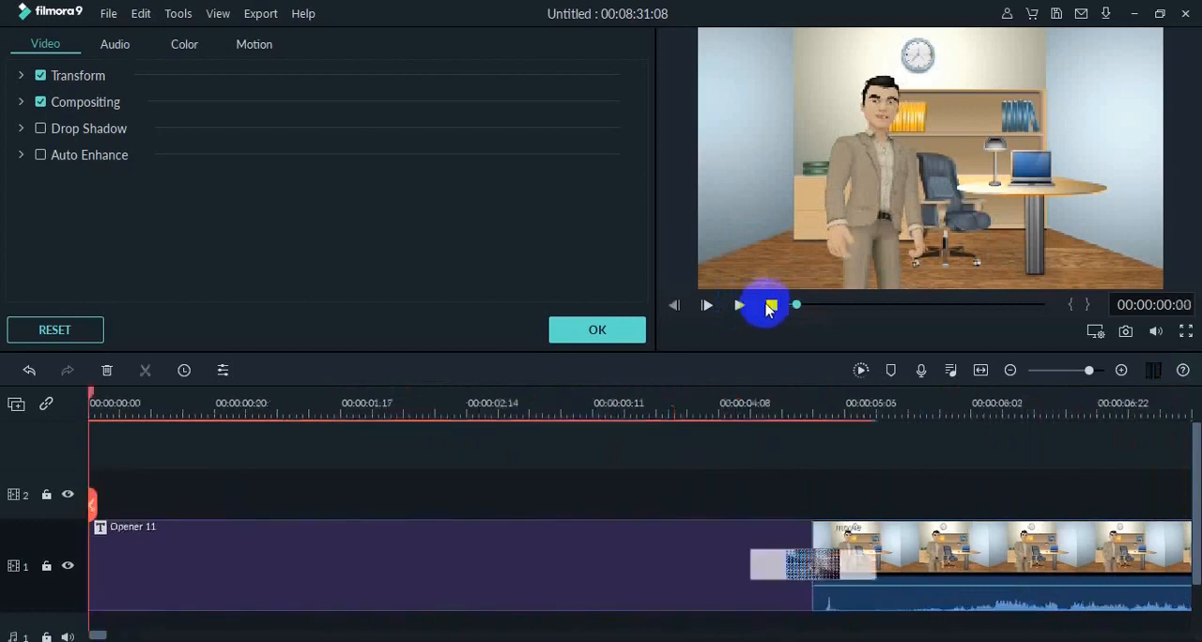
# Preview the video from the opening title into the presenter clip, close the clip settings, and return to the start.
pyautogui.moveTo(792, 317)
pyautogui.mouseDown()
pyautogui.moveTo(826, 310)
pyautogui.moveTo(799, 310)
pyautogui.moveTo(814, 310)
pyautogui.mouseUp()
pyautogui.click(741, 306)
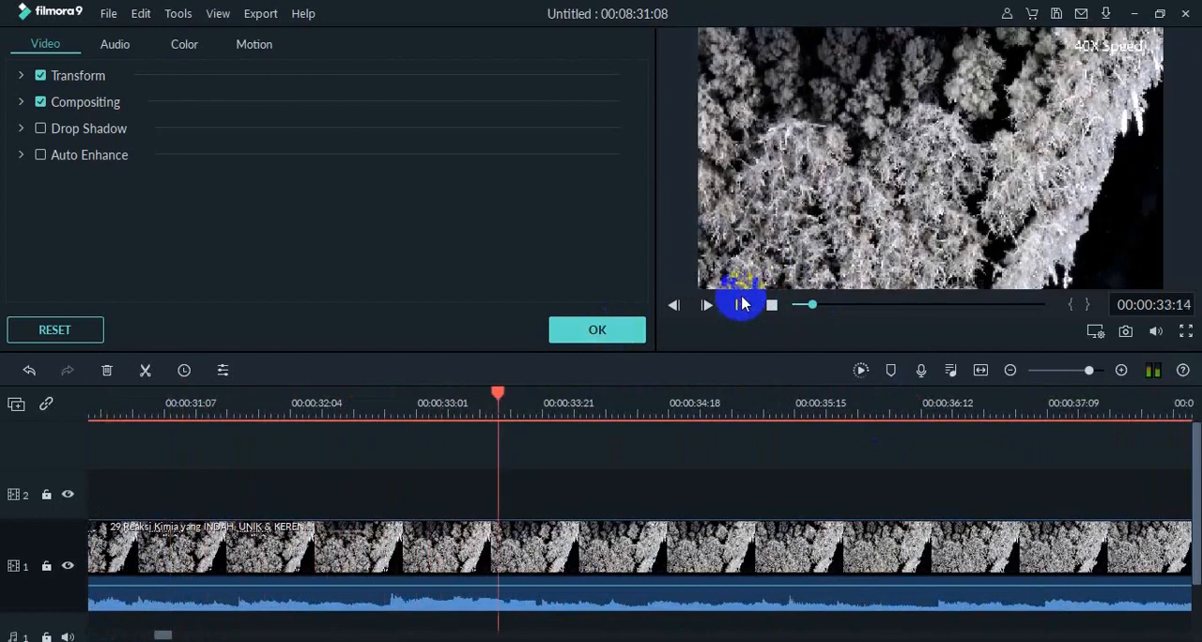
pyautogui.click(790, 305)
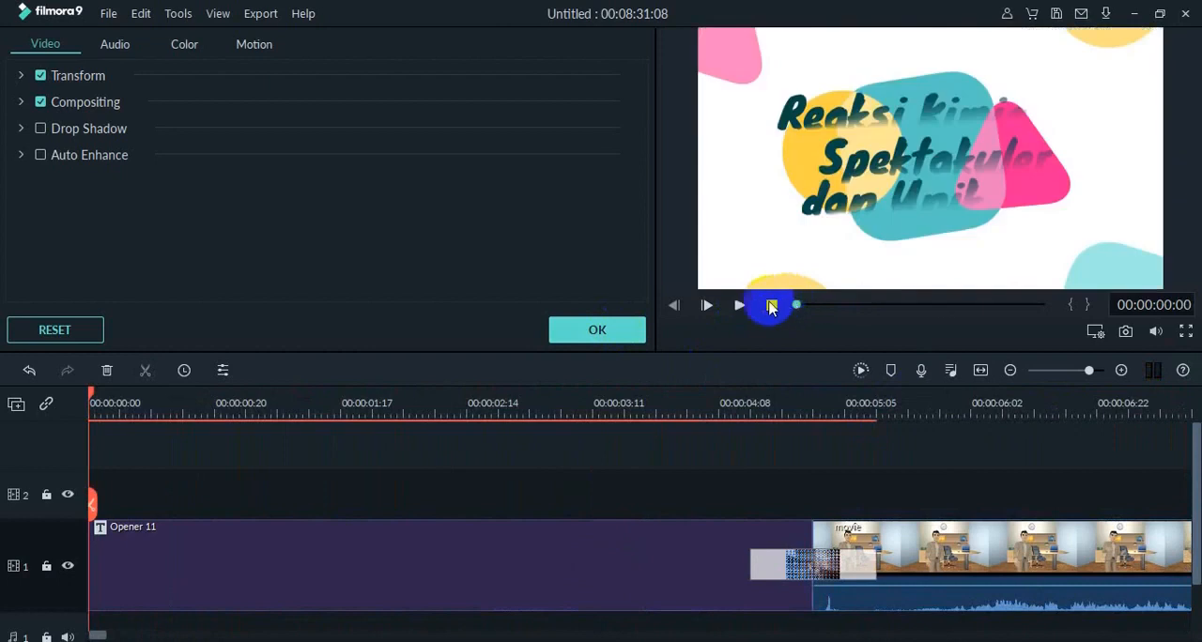
pyautogui.click(739, 305)
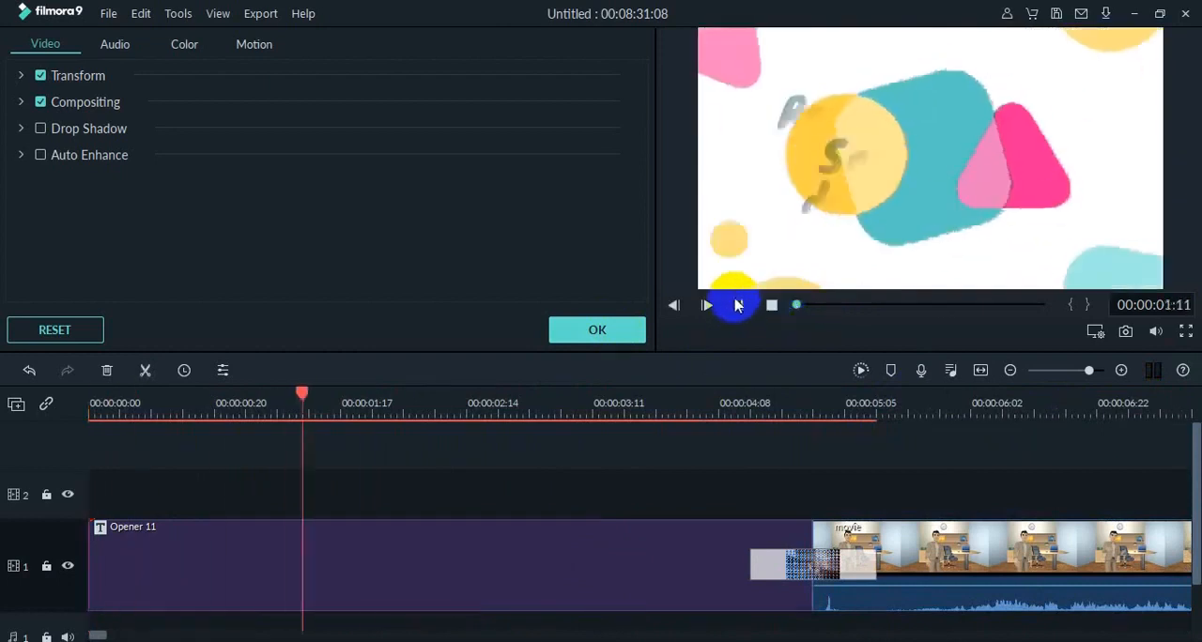
pyautogui.moveTo(1191, 473); pyautogui.dragTo(1191, 515)
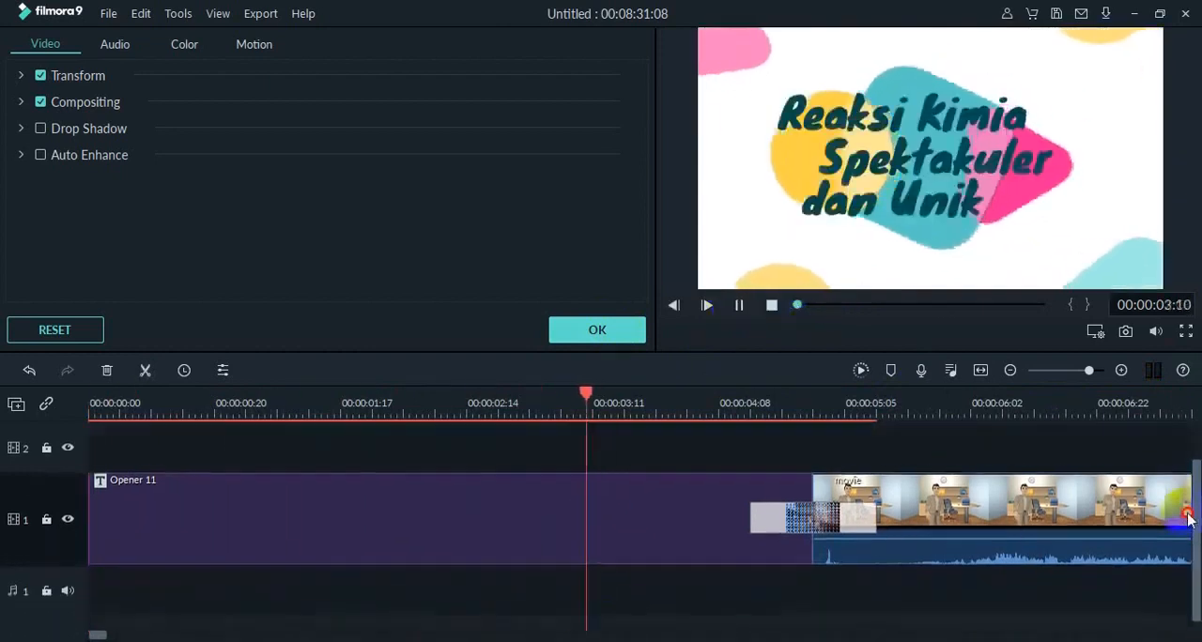
pyautogui.click(597, 330)
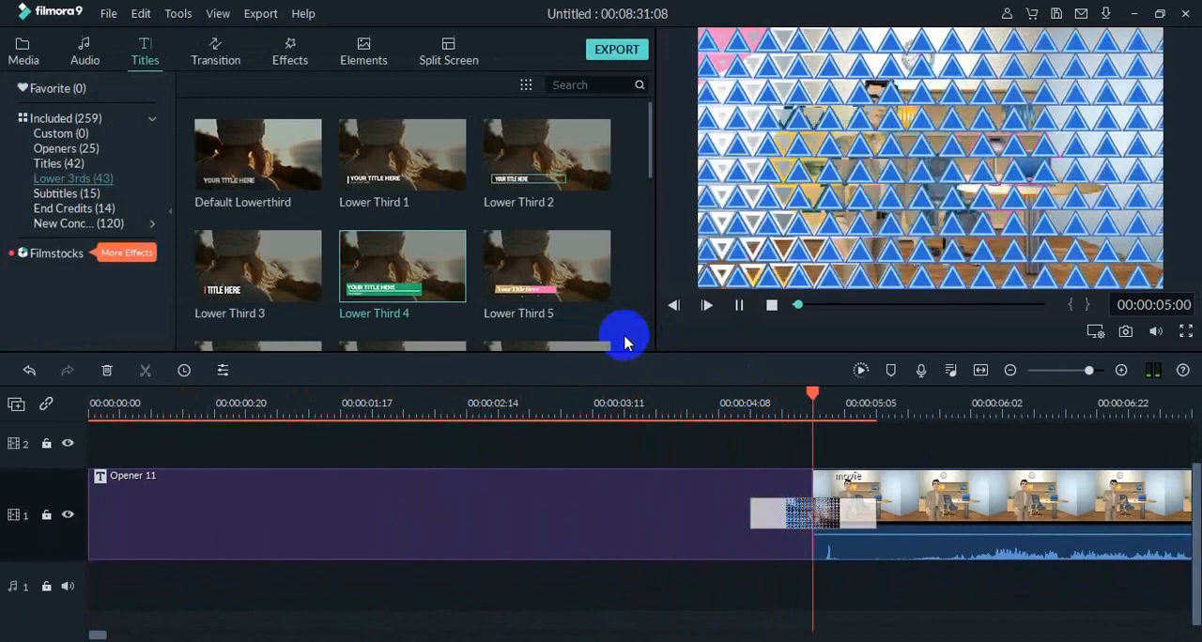
pyautogui.click(740, 306)
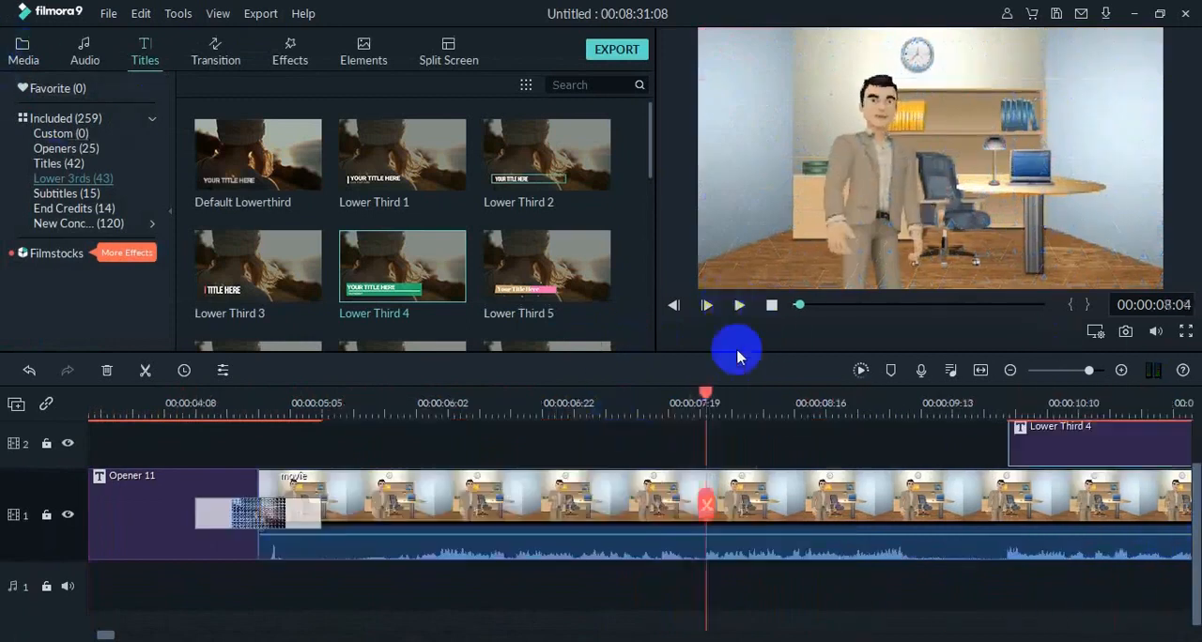
pyautogui.click(803, 307)
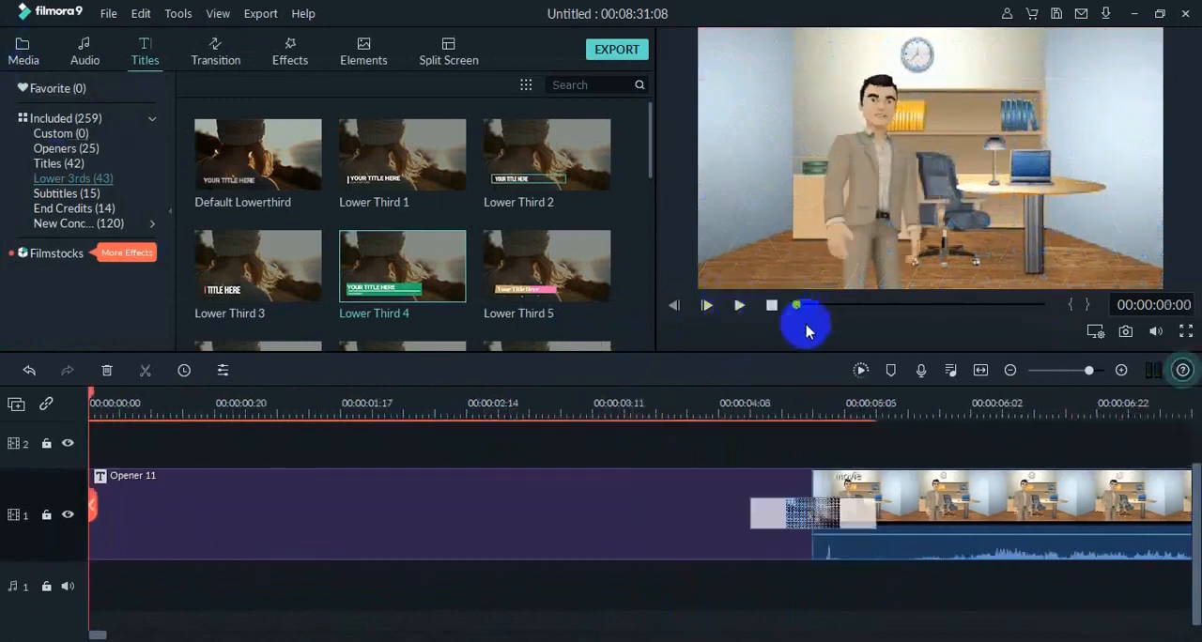
# Add the "19. oon myung (Instrumental)" music to audio track 1 at the start of the video.
pyautogui.click(22, 47)
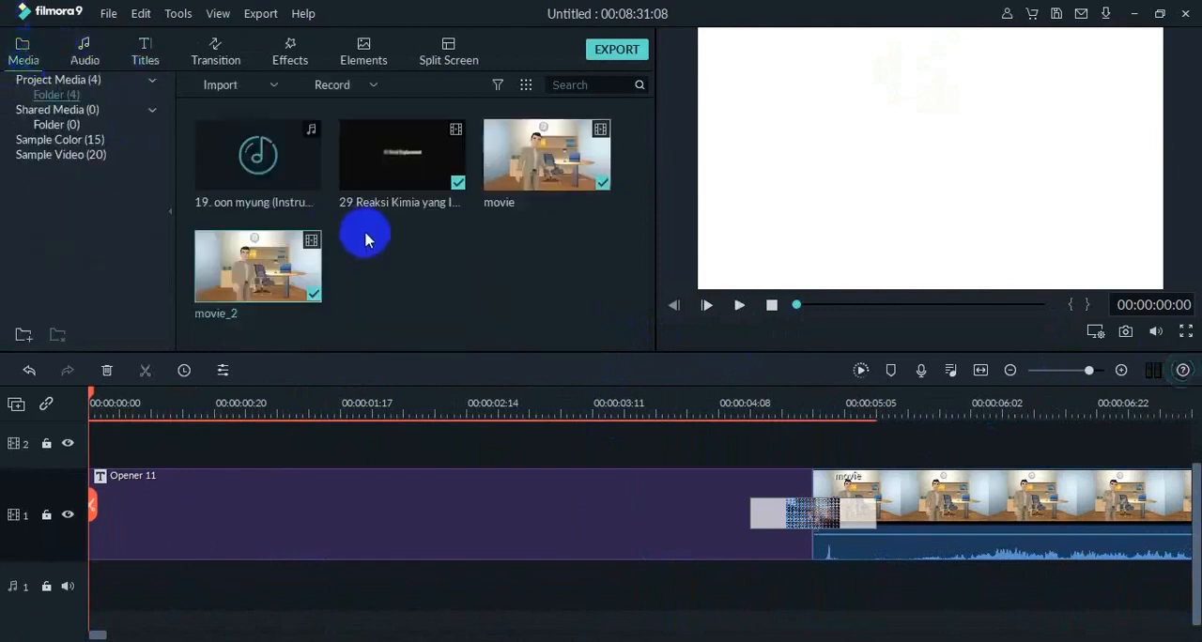
pyautogui.moveTo(289, 169); pyautogui.dragTo(146, 558)
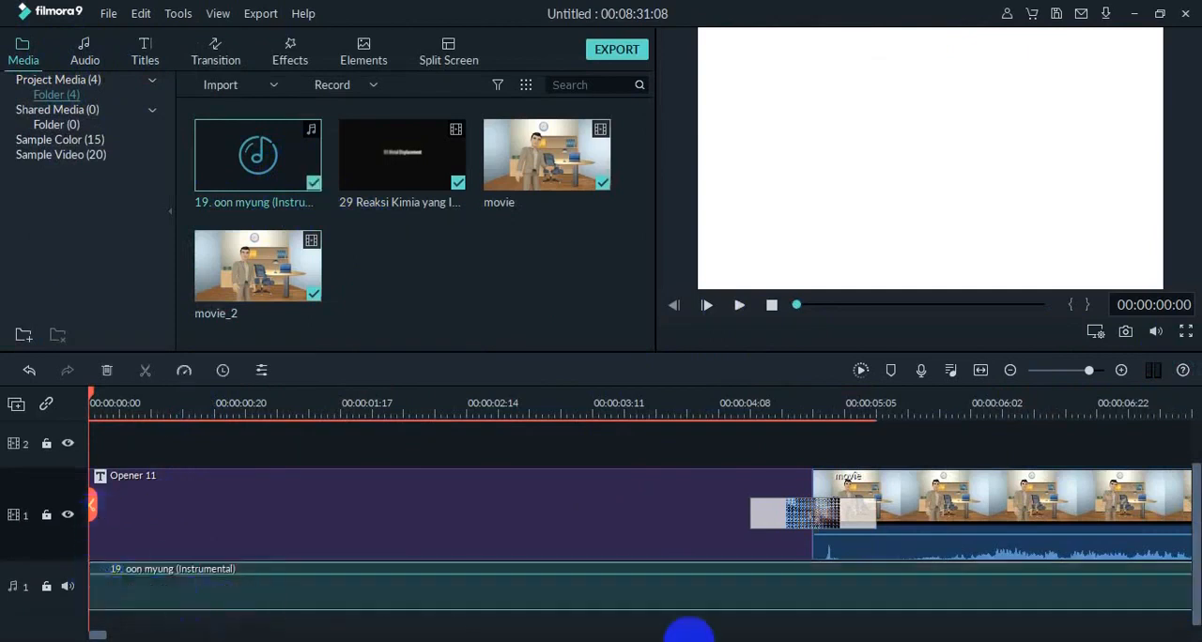
pyautogui.moveTo(90, 635); pyautogui.dragTo(5, 618)
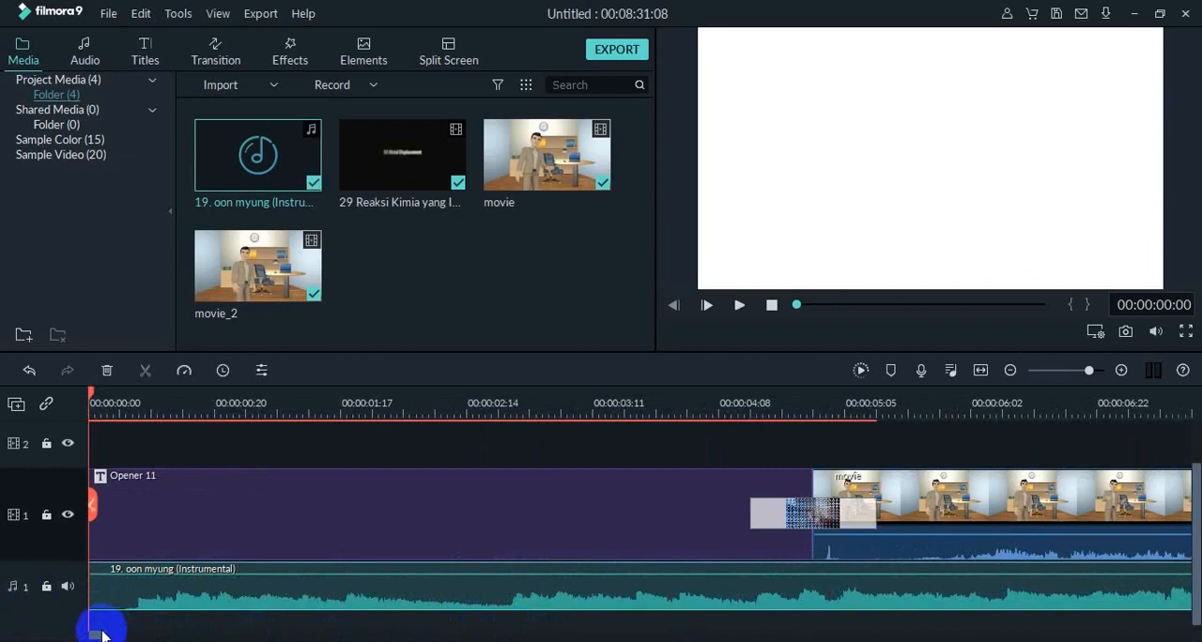
# Split the instrumental music at 00:00:22:08, just after the first reaction clip begins, and delete the part after the split.
pyautogui.moveTo(101, 636); pyautogui.dragTo(138, 636)
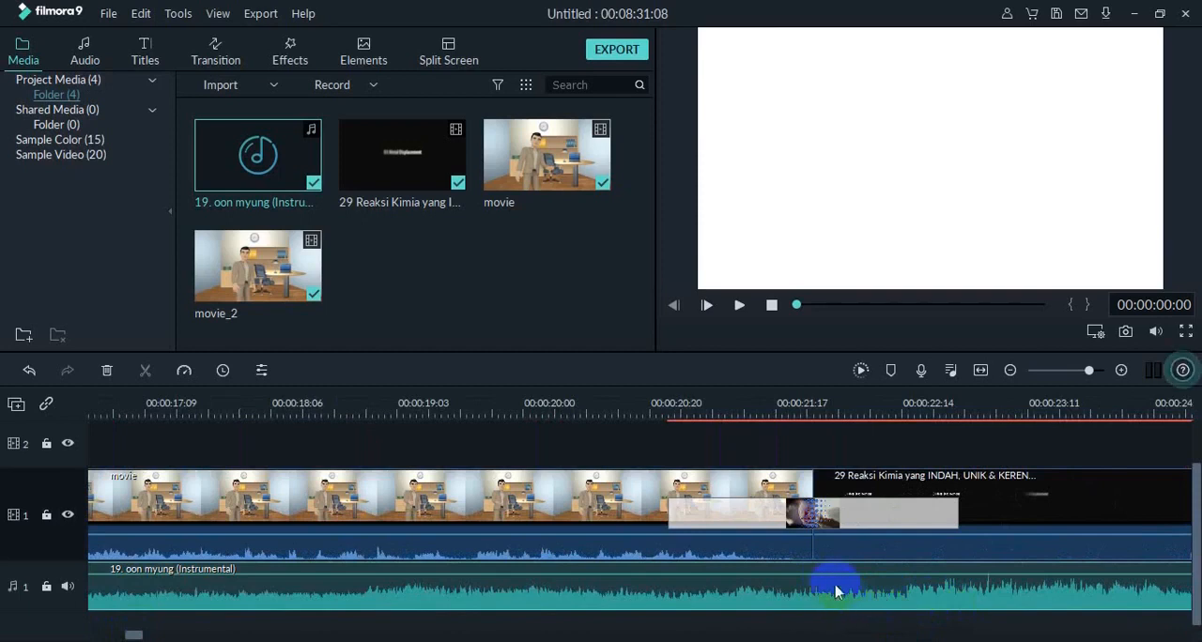
pyautogui.click(749, 311)
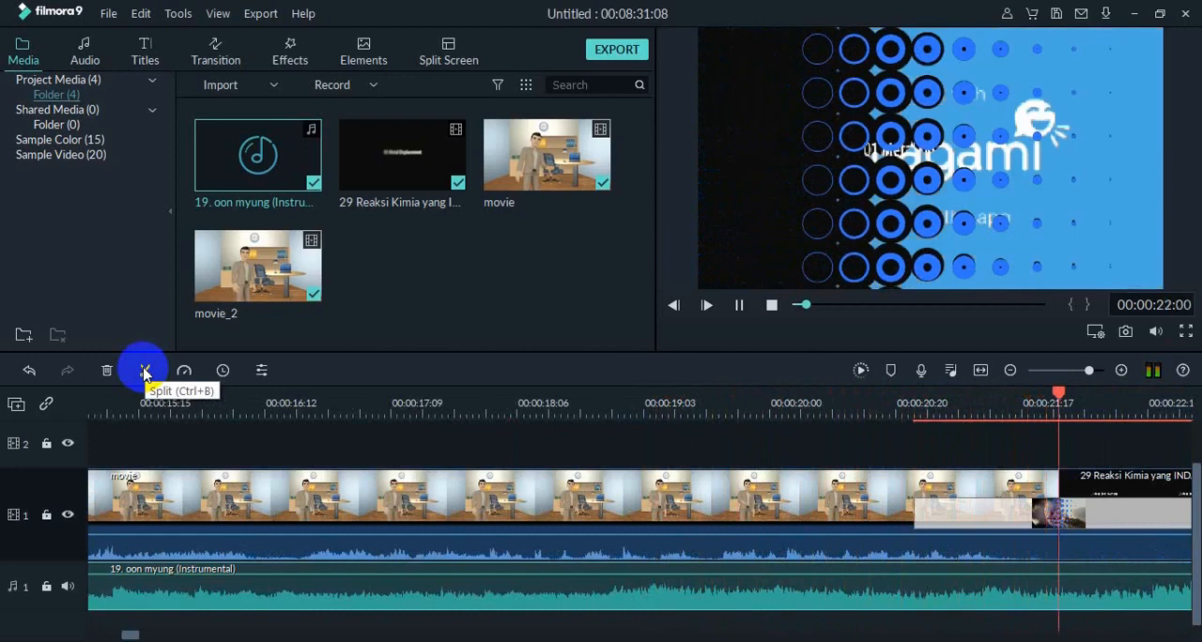
pyautogui.click(146, 373)
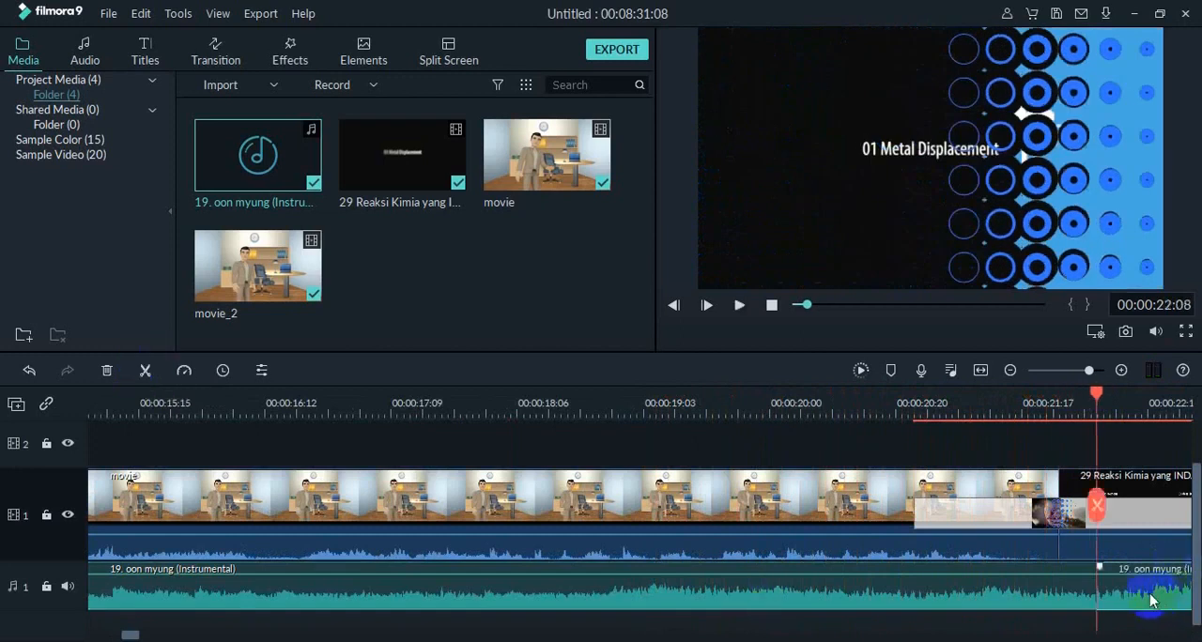
pyautogui.press('Delete')
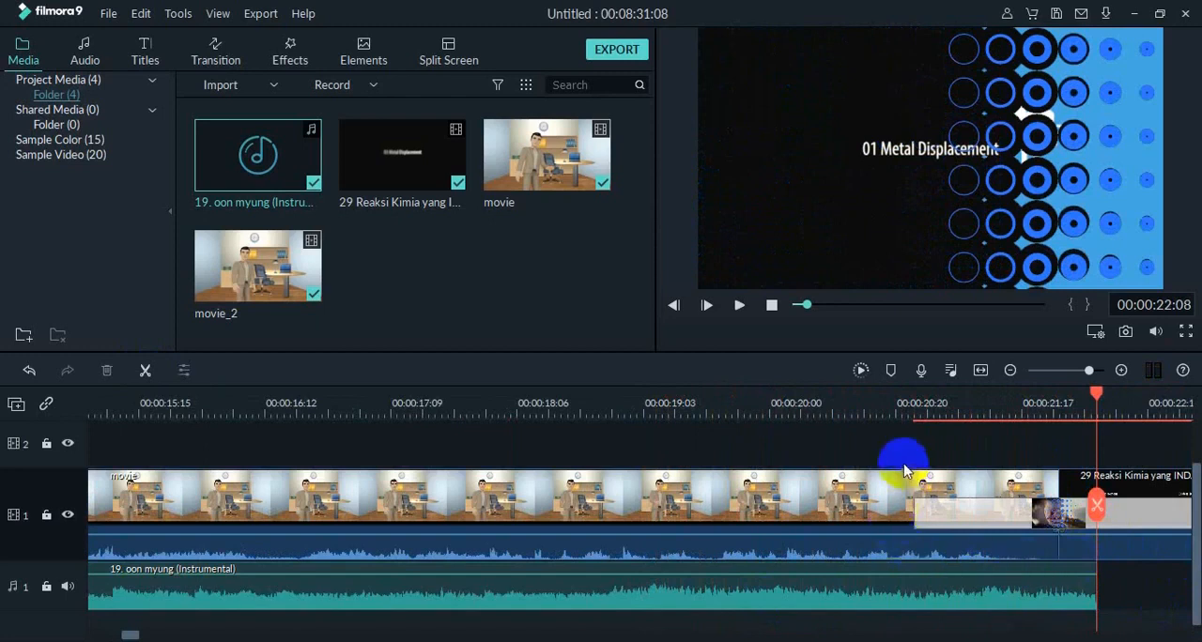
# Lower the instrumental music's volume to -13.45 dB and play the video from the start to hear it.
pyautogui.moveTo(868, 572)
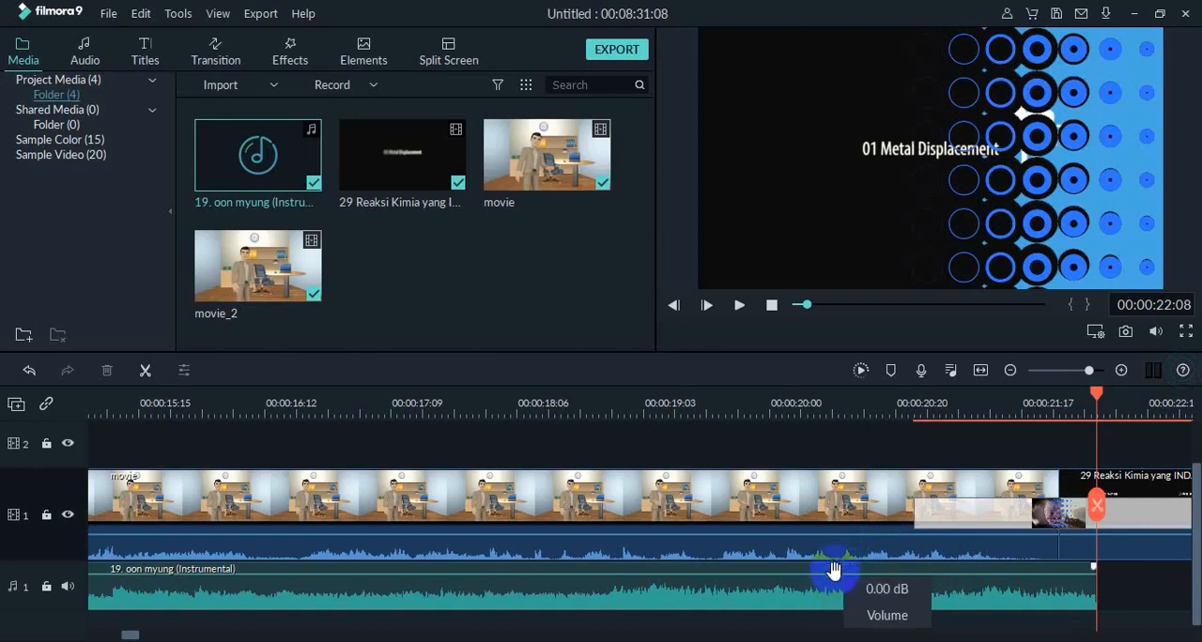
pyautogui.moveTo(834, 572); pyautogui.dragTo(837, 582)
pyautogui.moveTo(1095, 395); pyautogui.dragTo(3, 407)
pyautogui.click(739, 306)
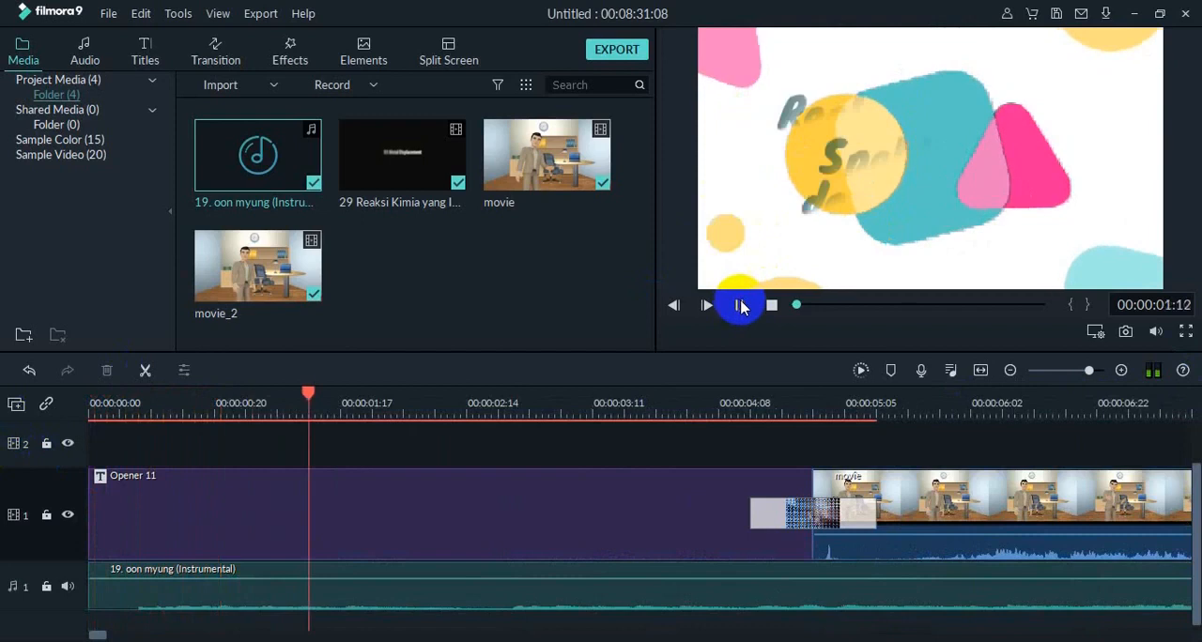
pyautogui.moveTo(896, 582)
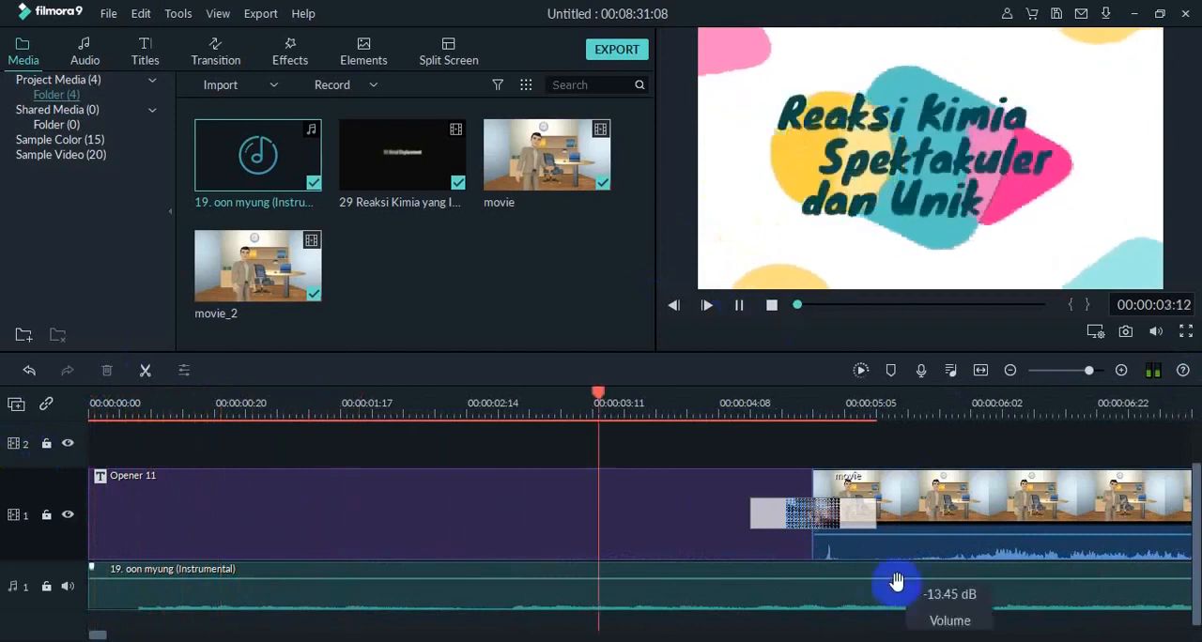
pyautogui.moveTo(896, 581); pyautogui.dragTo(890, 581)
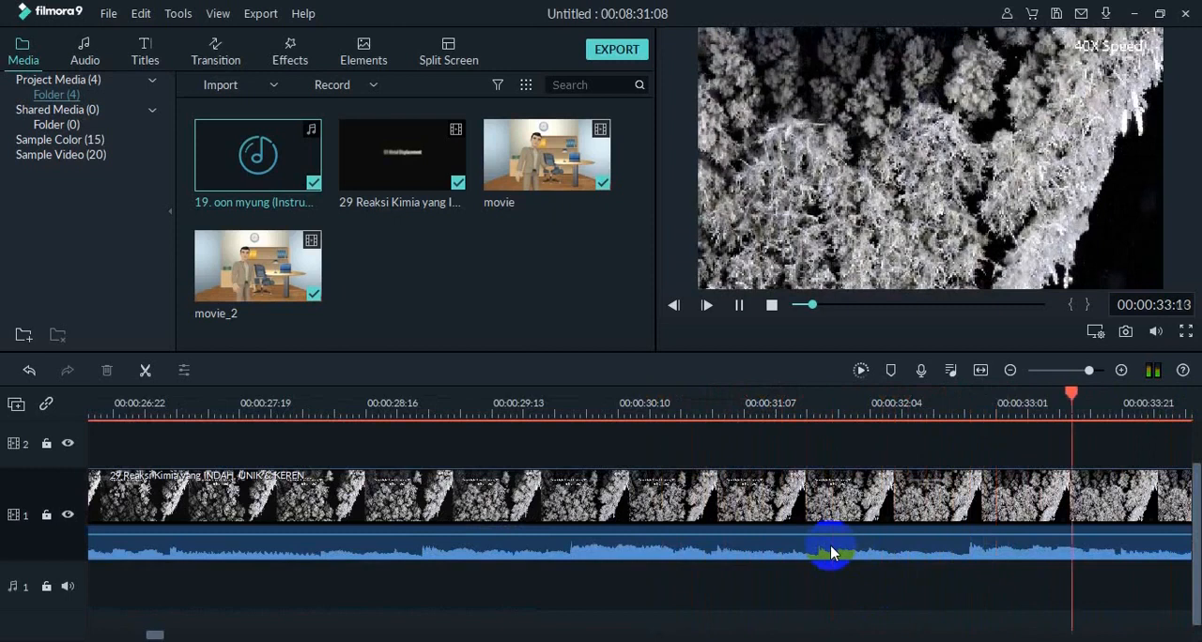
# Stop playback and undo the instrumental music's volume change, deletion and split.
pyautogui.click(739, 305)
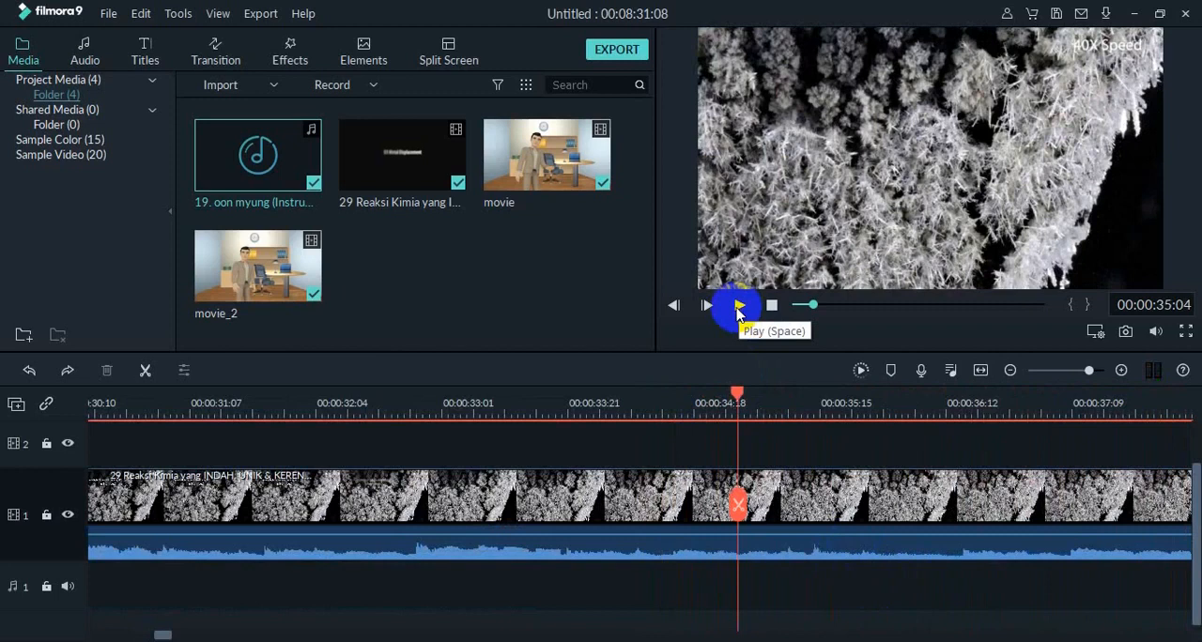
pyautogui.hotkey('ctrl', 'z')
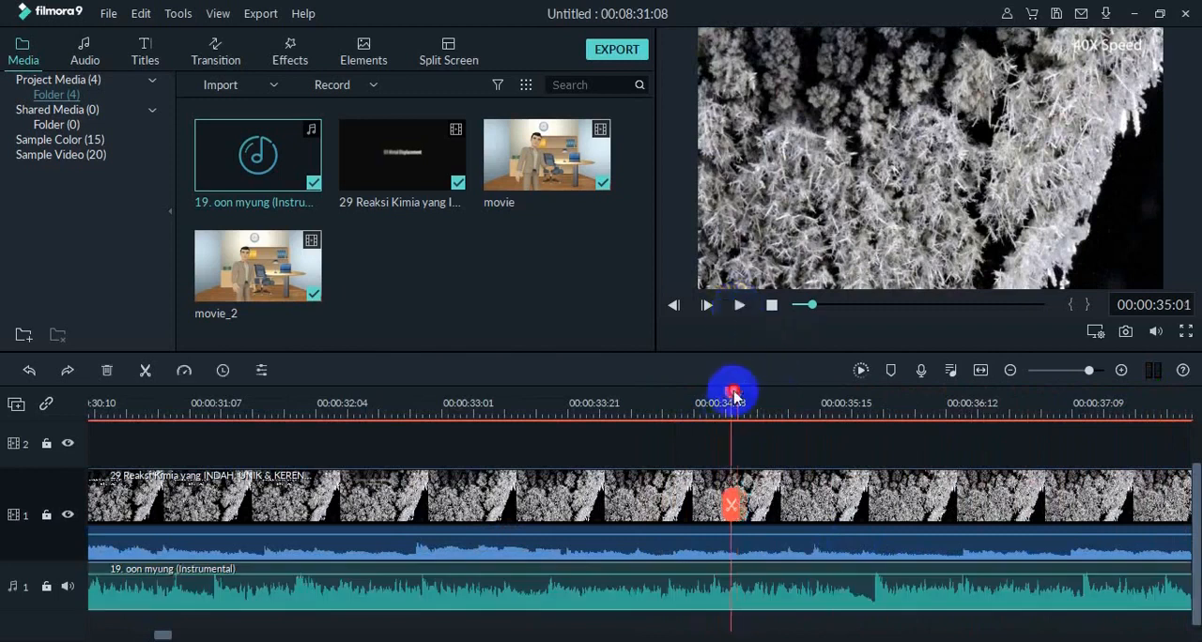
pyautogui.moveTo(733, 392); pyautogui.dragTo(327, 394)
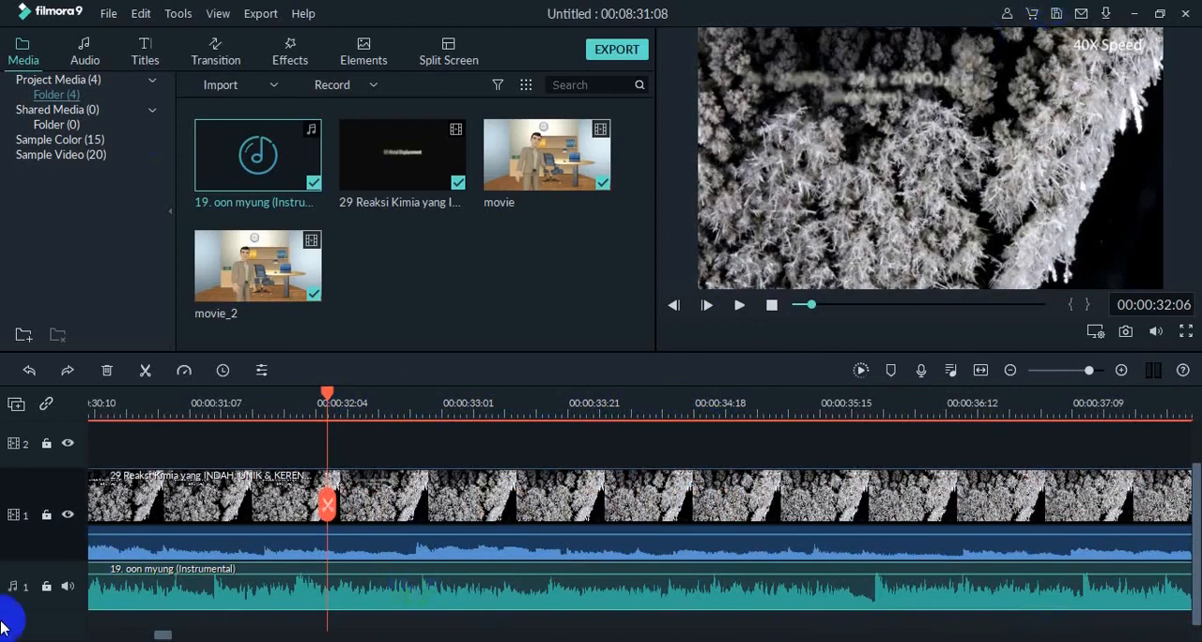
pyautogui.moveTo(161, 635); pyautogui.dragTo(145, 616)
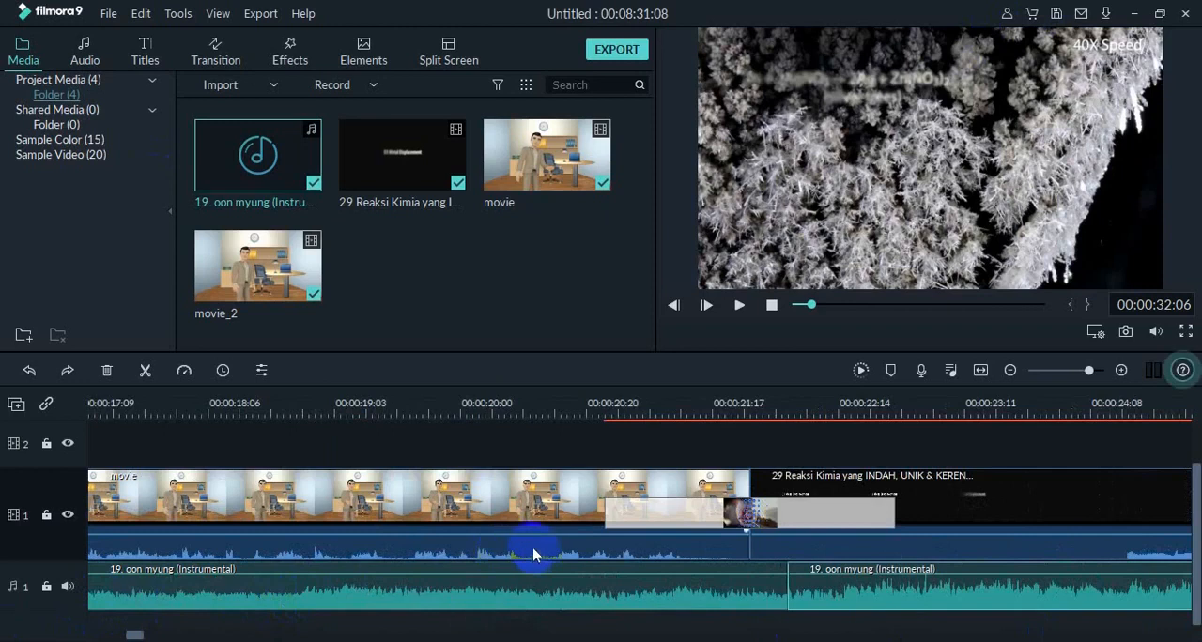
pyautogui.hotkey('ctrl', 'z')
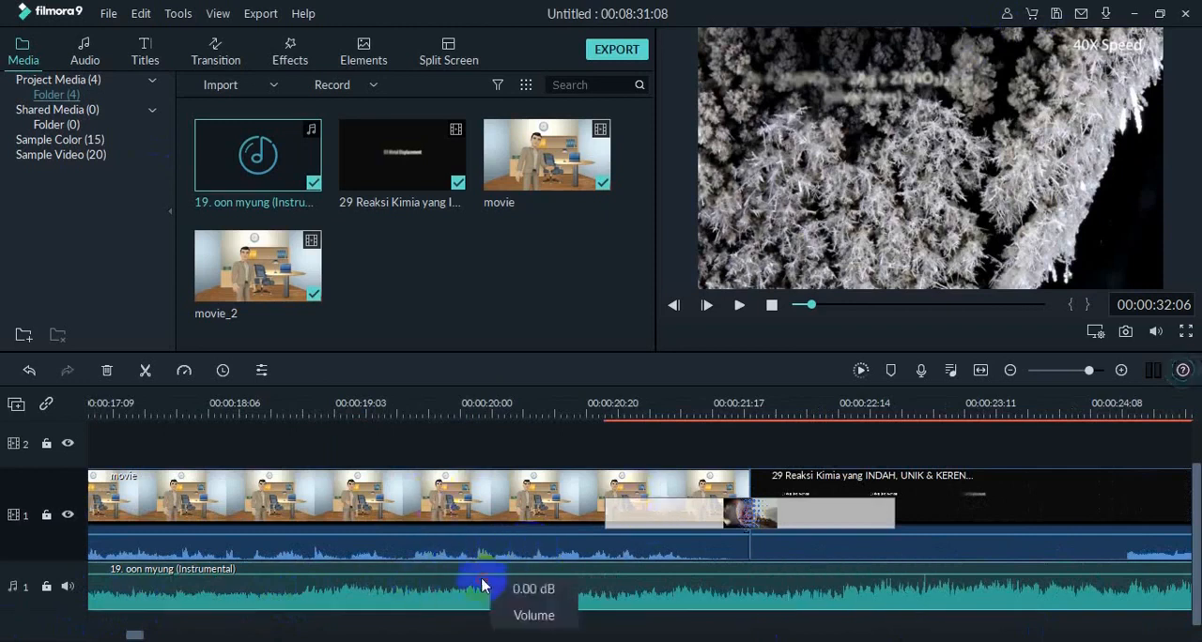
# Split the instrumental music at about 23 seconds and again at 00:00:25:10, and delete everything after the second split.
pyautogui.doubleClick(482, 586)
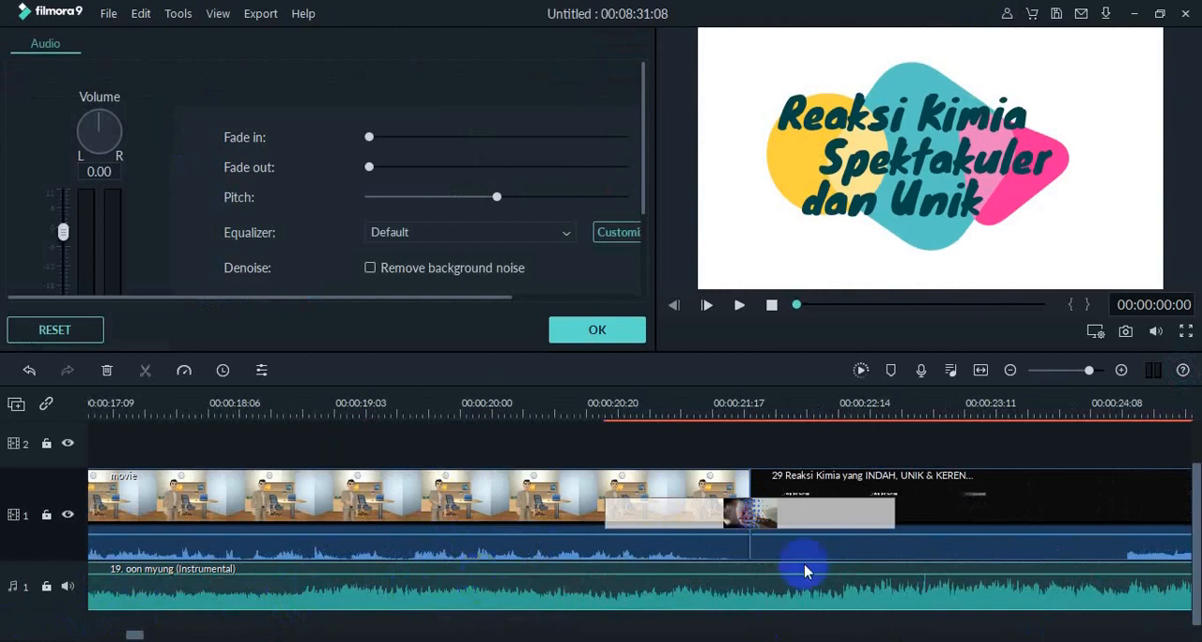
pyautogui.click(740, 306)
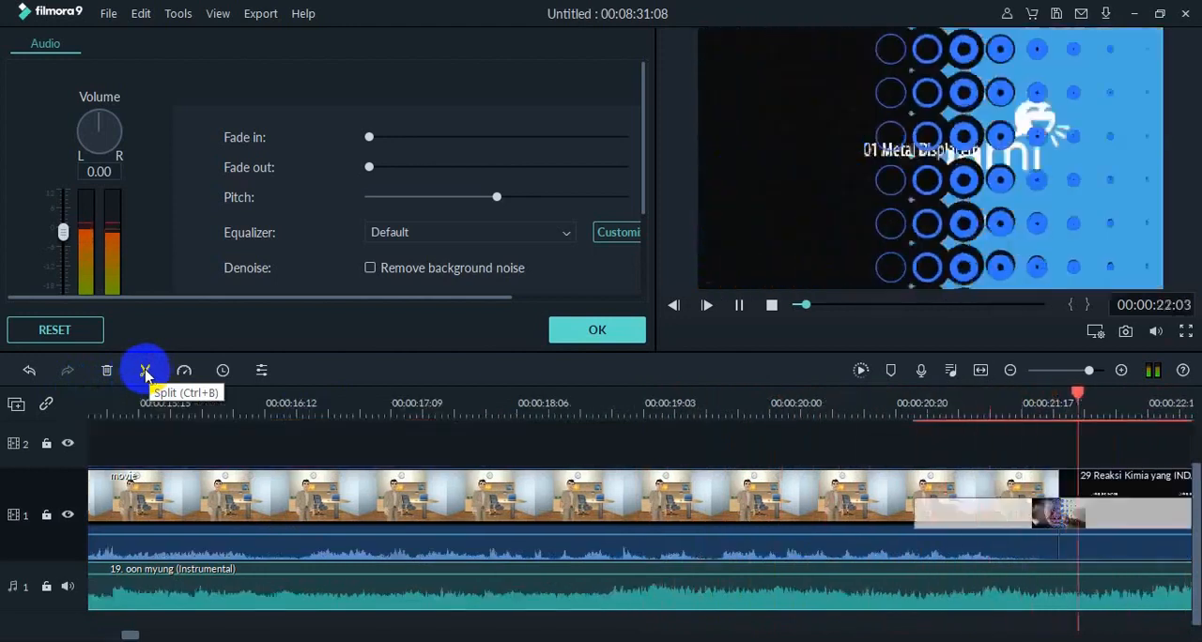
pyautogui.click(146, 373)
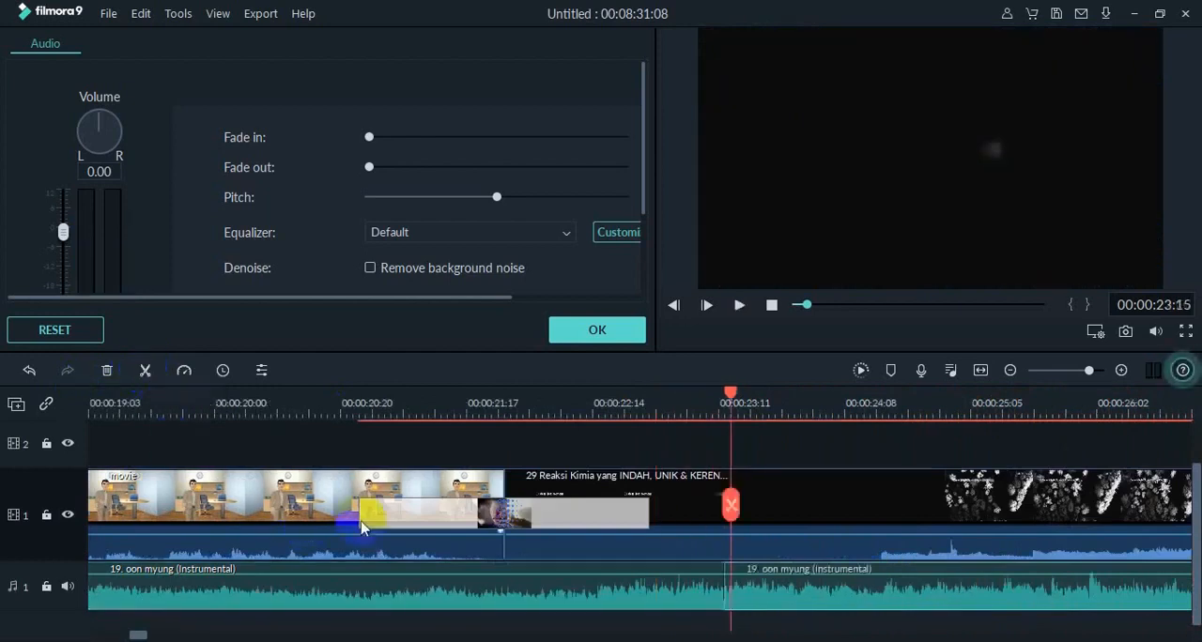
pyautogui.click(739, 305)
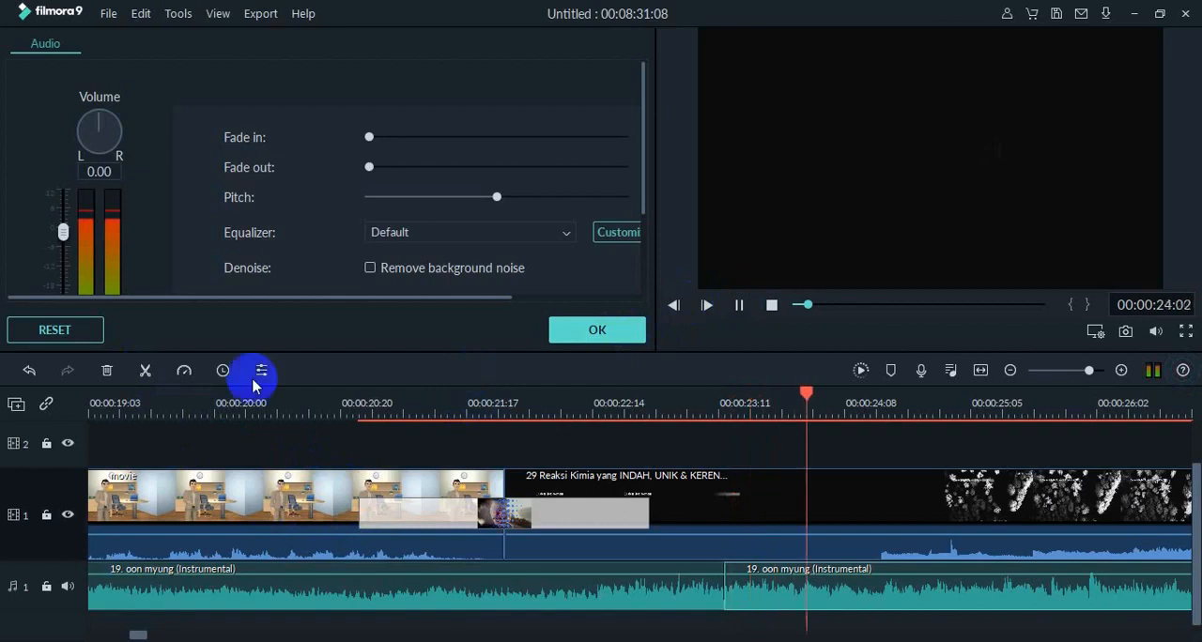
pyautogui.click(146, 372)
pyautogui.click(780, 609)
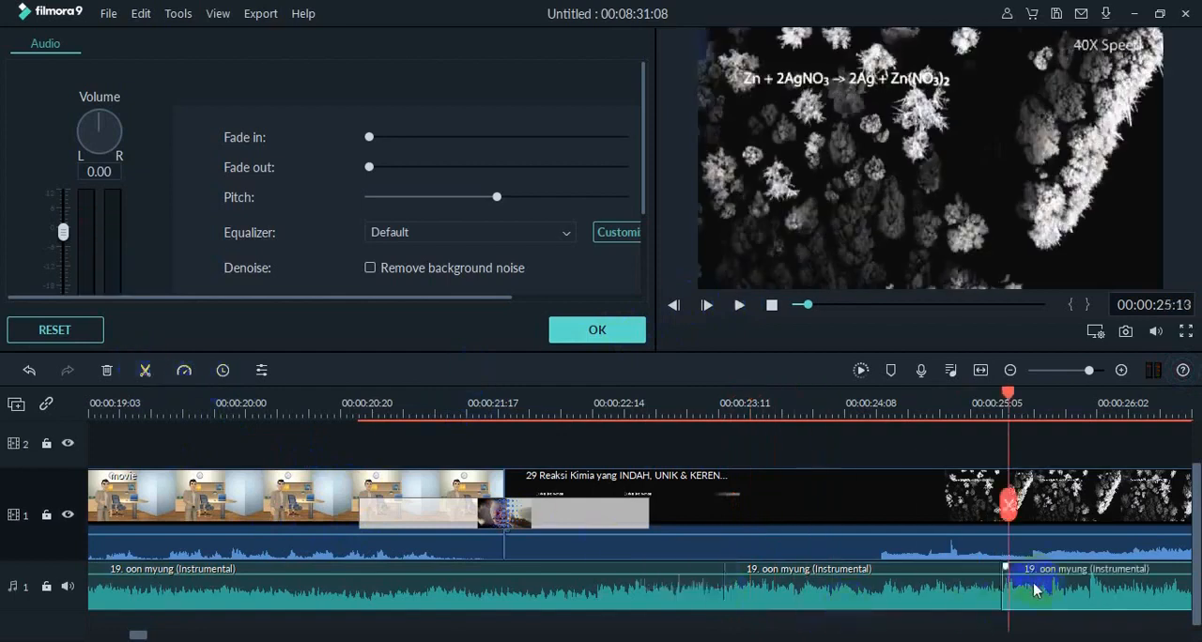
pyautogui.press('Delete')
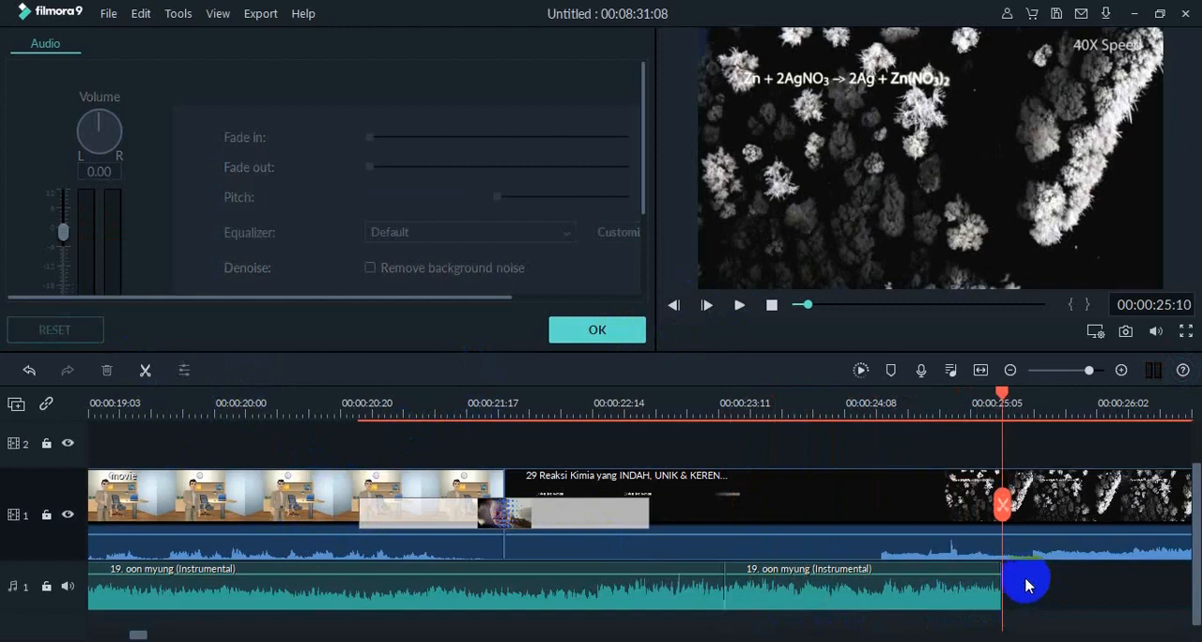
# Lower the volume of the short instrumental segment between about 23 and 25 seconds.
pyautogui.click(937, 607)
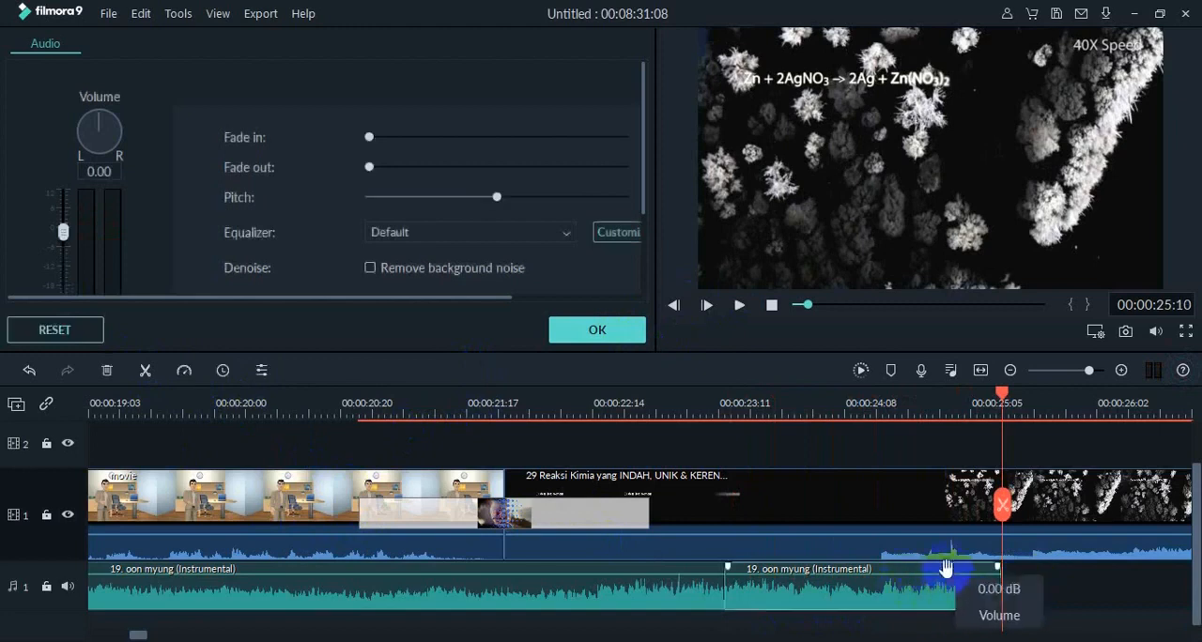
pyautogui.moveTo(944, 576); pyautogui.dragTo(943, 582)
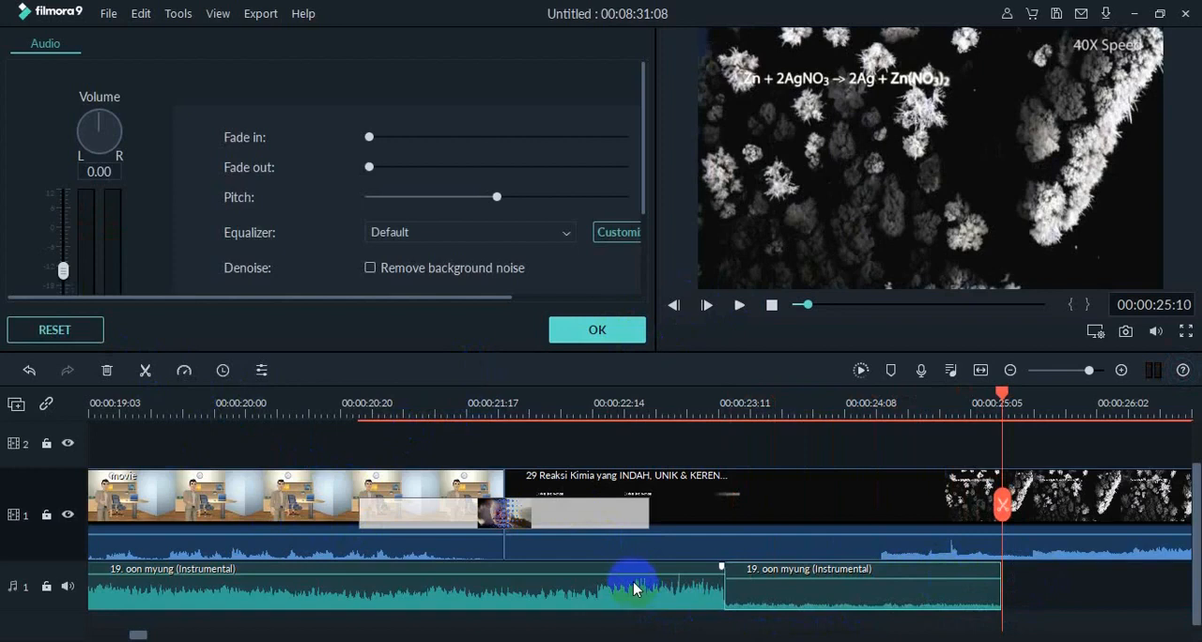
# Lower the volume of the long opening instrumental segment and play the video from the start to hear it.
pyautogui.moveTo(632, 575); pyautogui.dragTo(629, 586)
pyautogui.moveTo(808, 305); pyautogui.dragTo(795, 308)
pyautogui.click(741, 306)
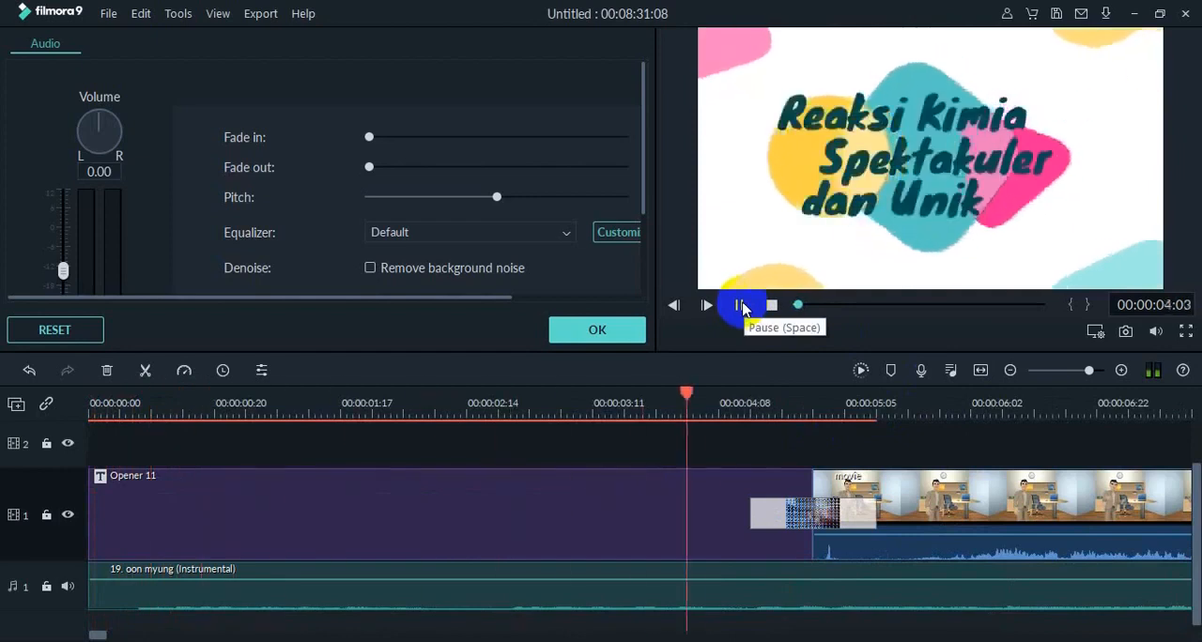
pyautogui.click(607, 330)
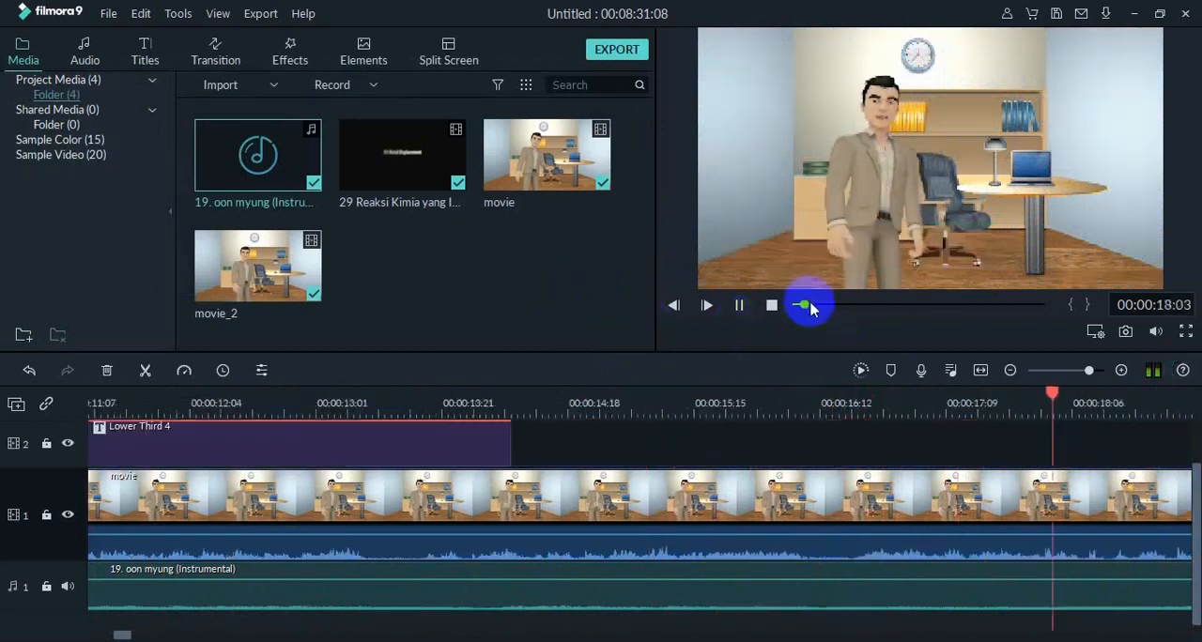
# Play the video's ending from about 00:08:27:15 and add the instrumental music to the audio track beneath the Credit 2 title.
pyautogui.moveTo(805, 304); pyautogui.dragTo(1040, 310)
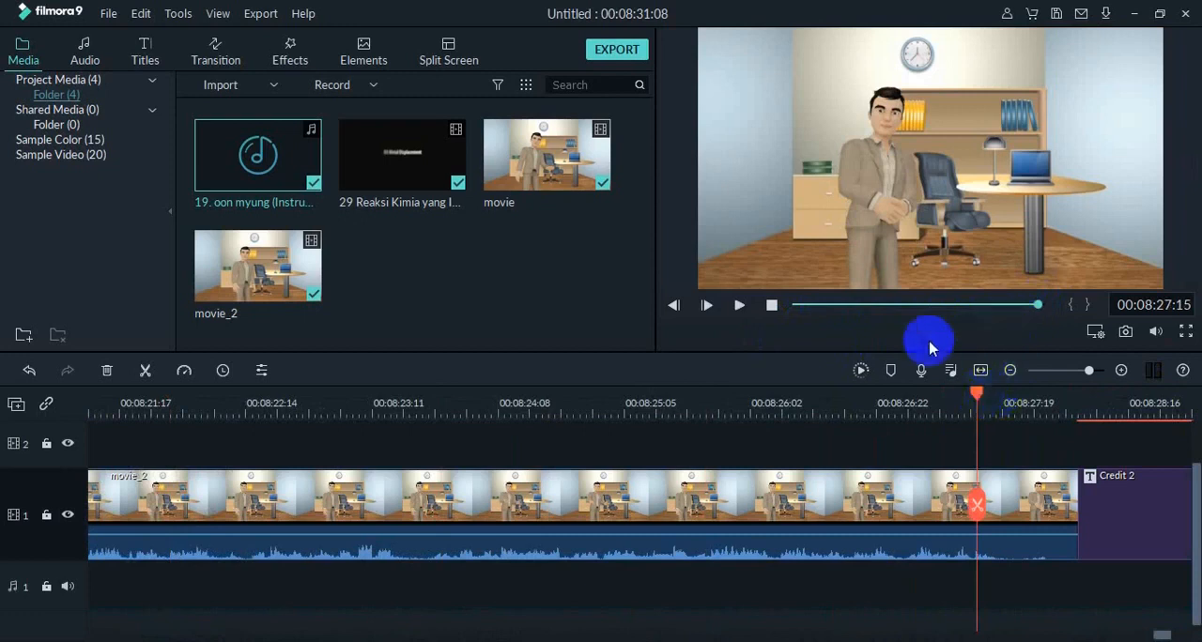
pyautogui.click(739, 307)
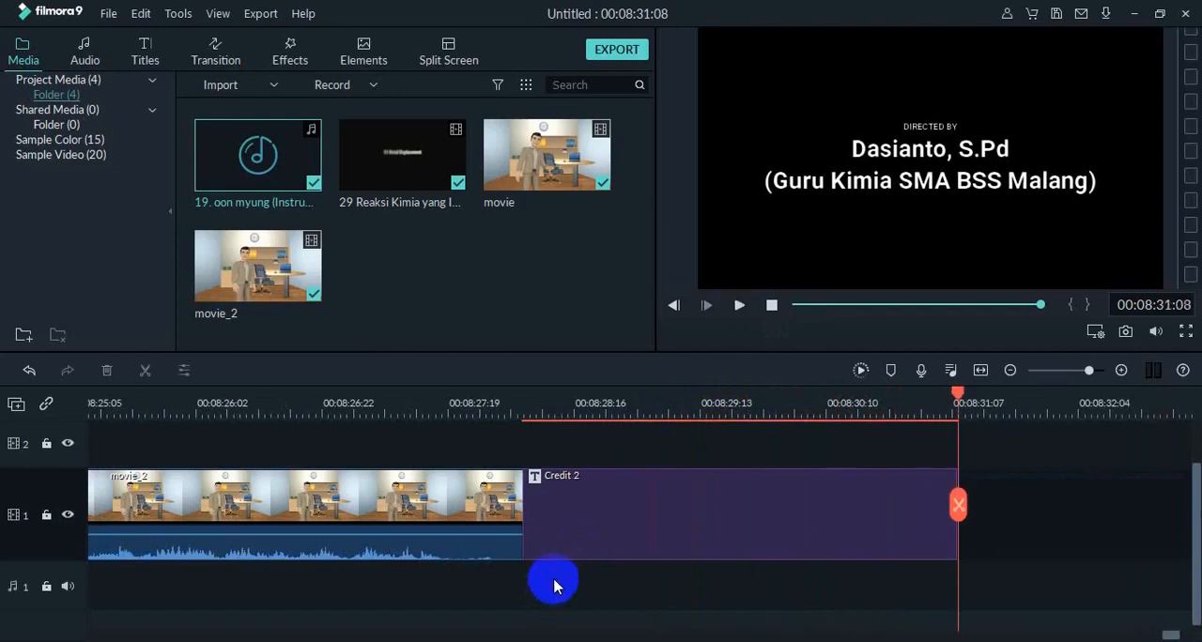
pyautogui.moveTo(281, 141); pyautogui.dragTo(540, 519)
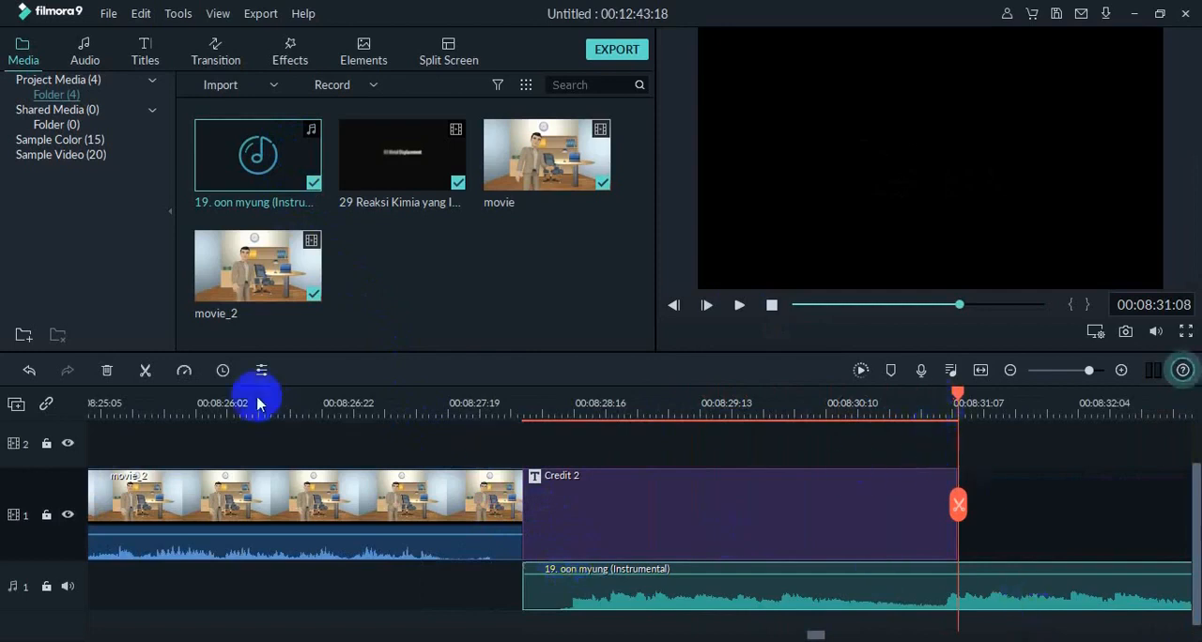
# Split the instrumental music at 00:08:31:08, where the end credits finish, and delete the part after the split.
pyautogui.click(145, 371)
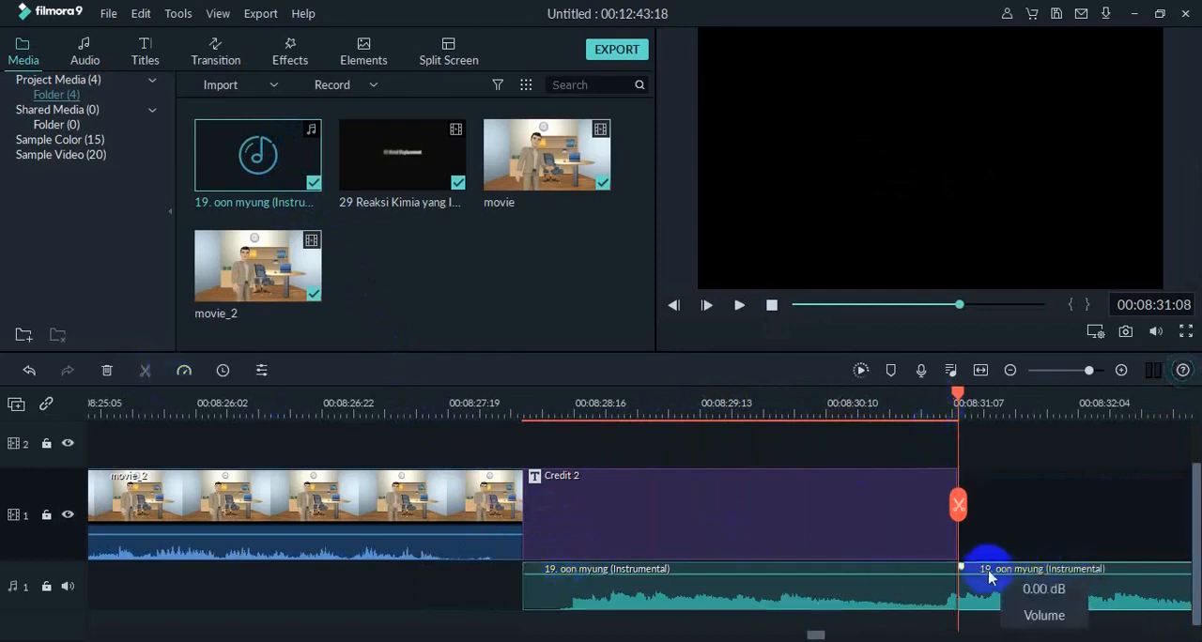
pyautogui.click(1009, 603)
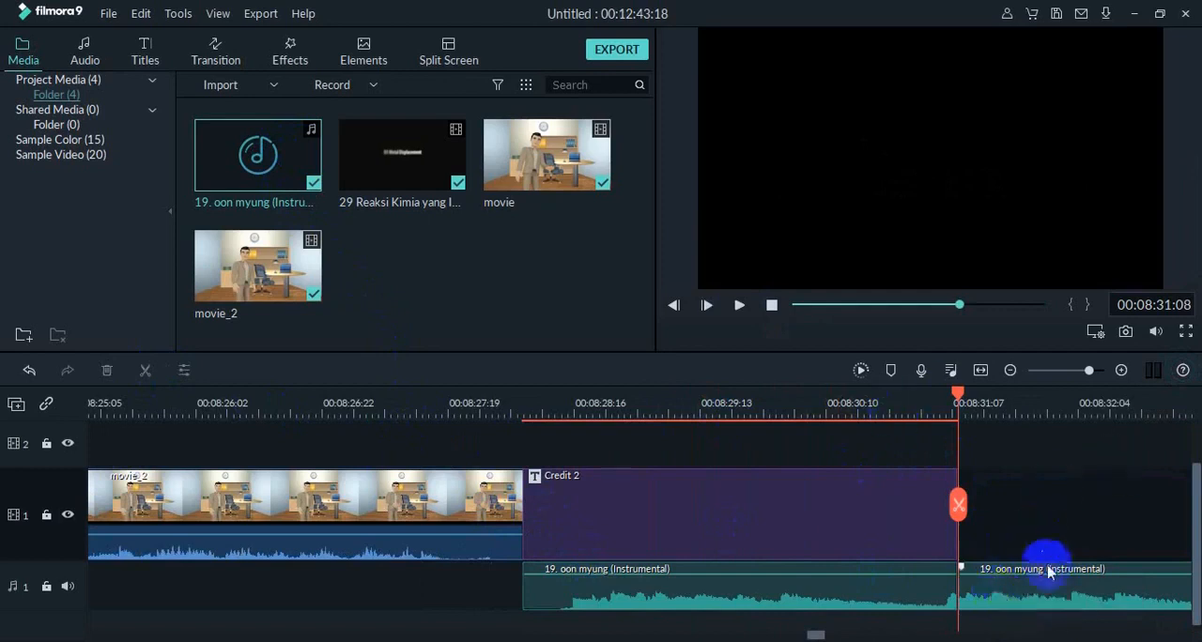
pyautogui.moveTo(1050, 574); pyautogui.dragTo(1038, 573)
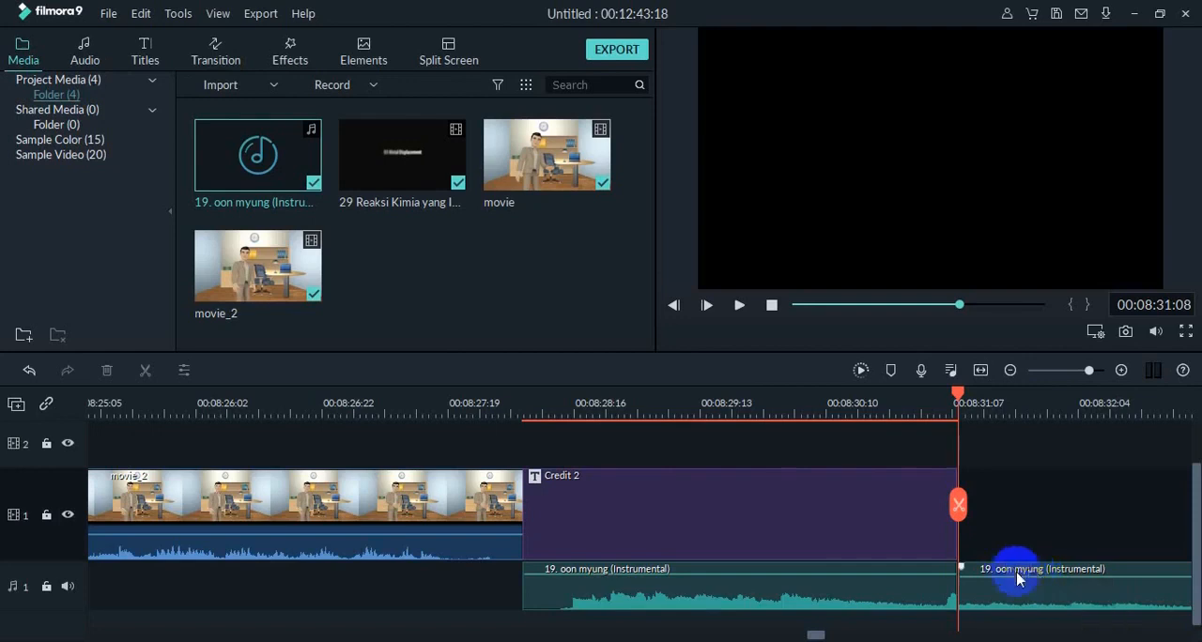
pyautogui.moveTo(1014, 580); pyautogui.dragTo(1014, 562)
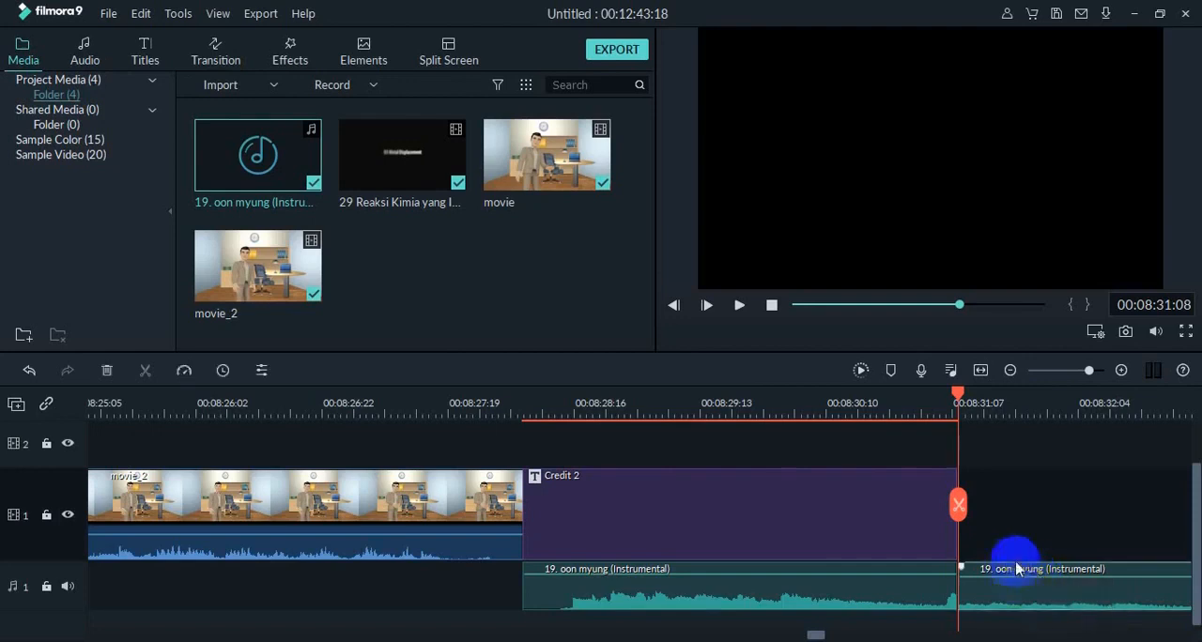
pyautogui.press('Delete')
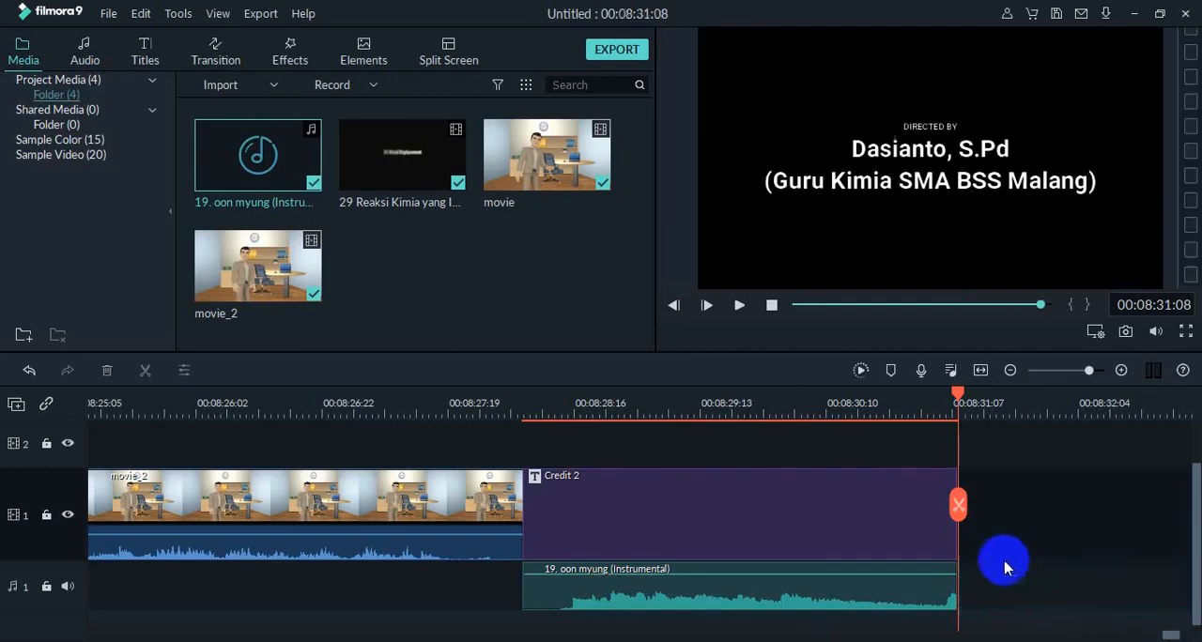
# Play the end credits with the instrumental music and raise the volume of the music segment beneath them.
pyautogui.moveTo(958, 395); pyautogui.dragTo(491, 443)
pyautogui.click(738, 319)
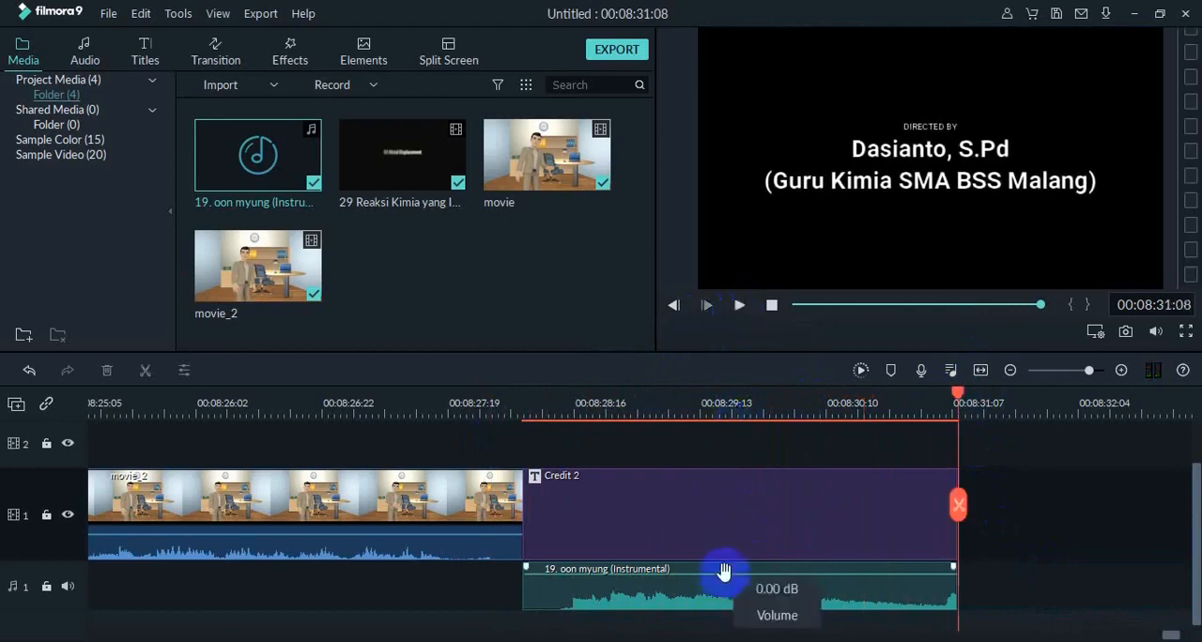
pyautogui.moveTo(724, 573); pyautogui.dragTo(700, 575)
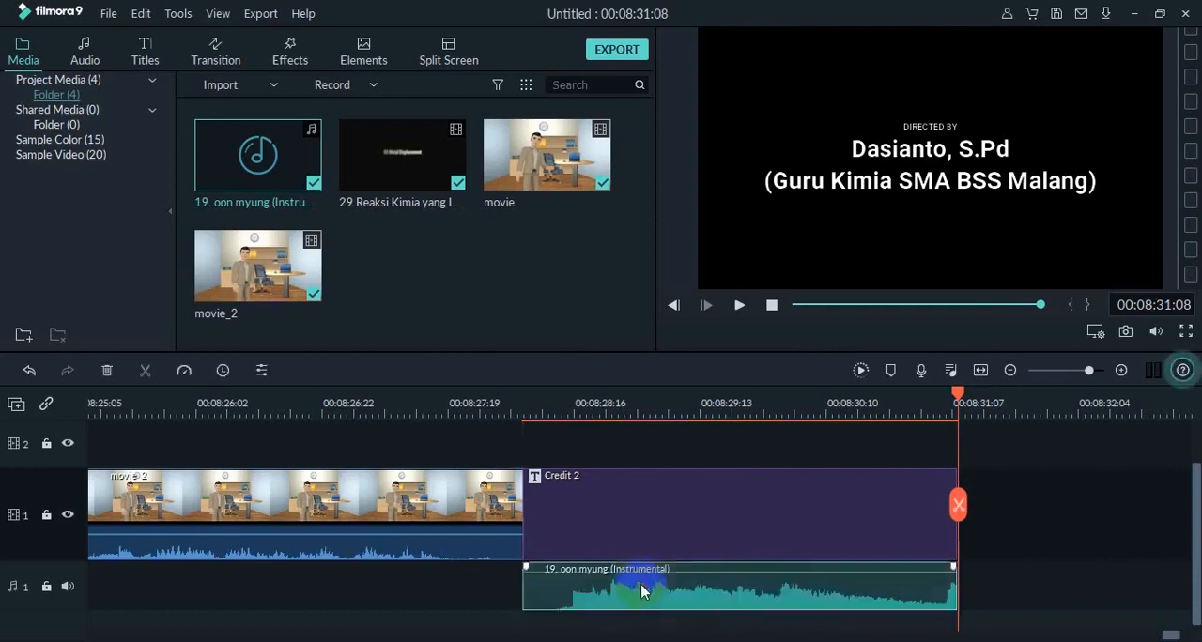
pyautogui.click(1006, 532)
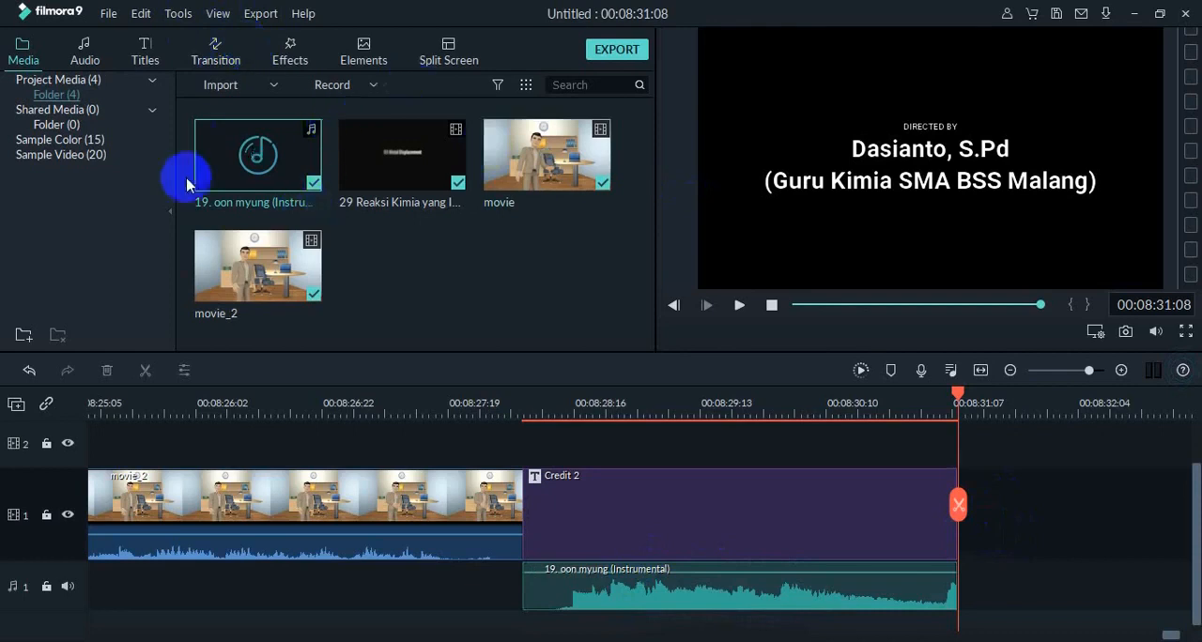
# Open the export settings for the finished video.
pyautogui.moveTo(218, 143)
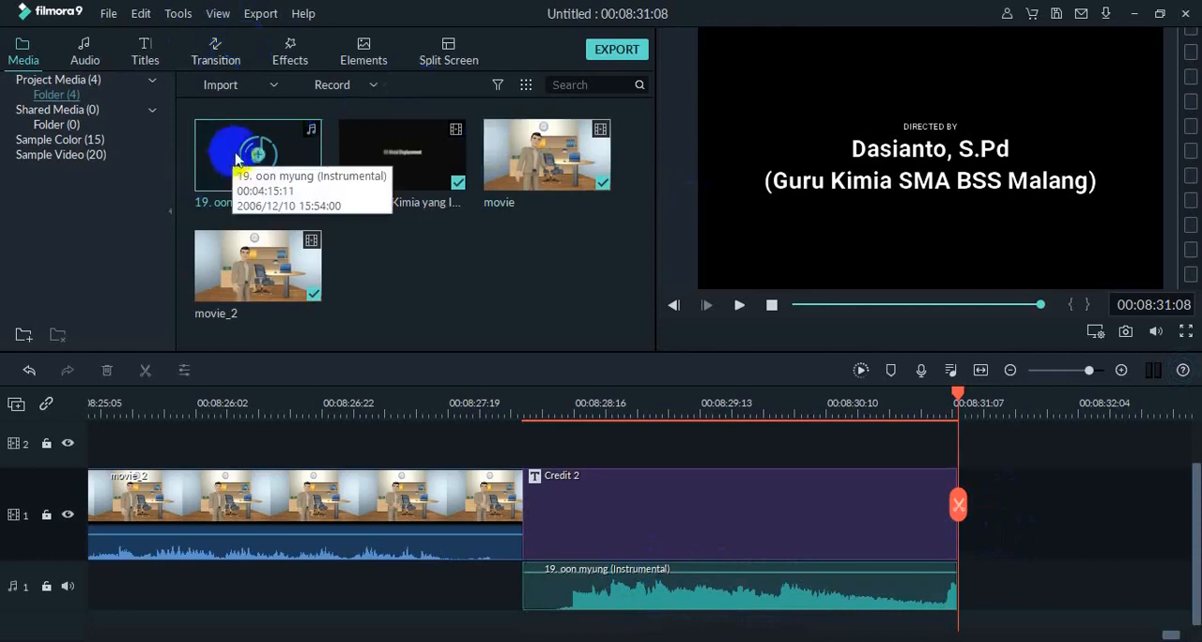
pyautogui.click(616, 52)
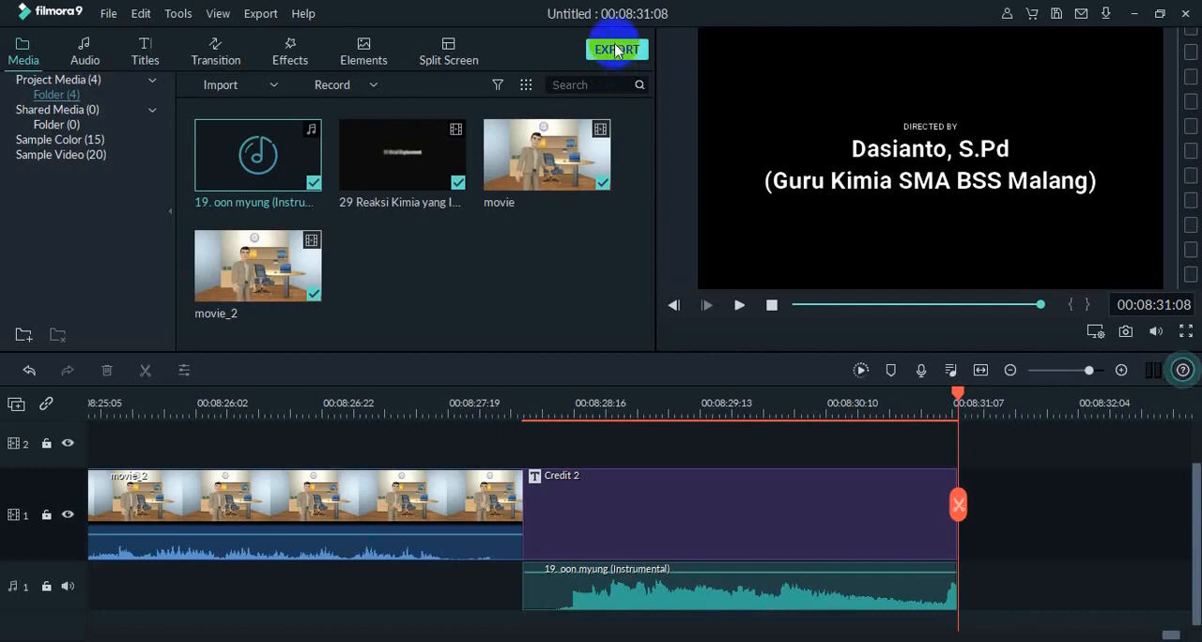
pyautogui.click(617, 57)
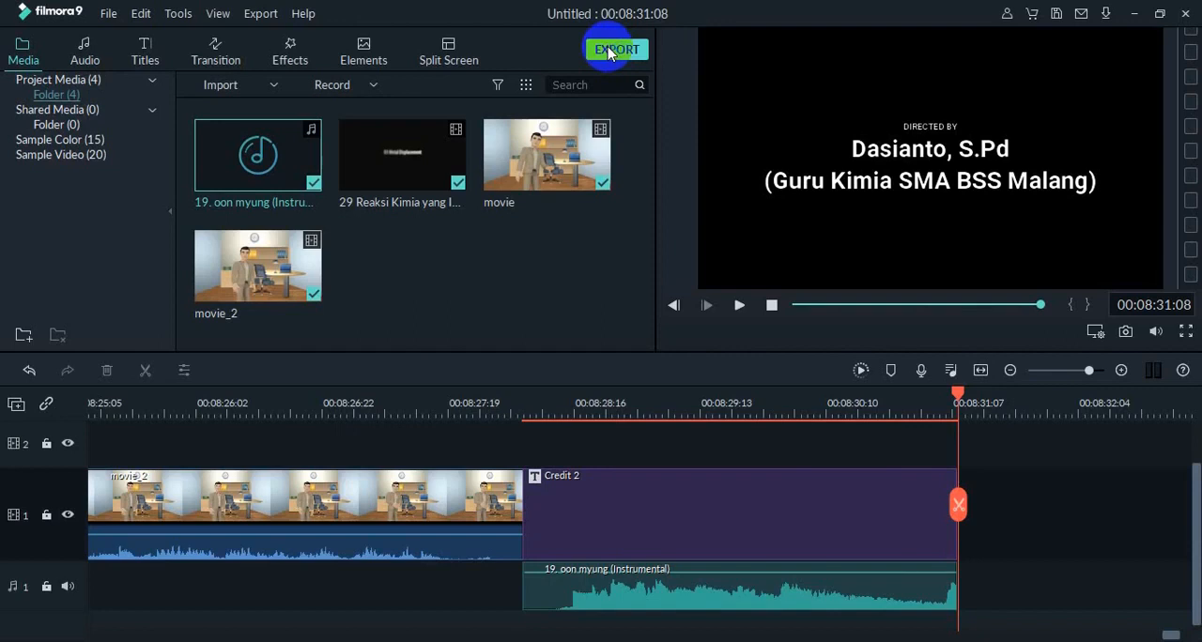
pyautogui.click(608, 49)
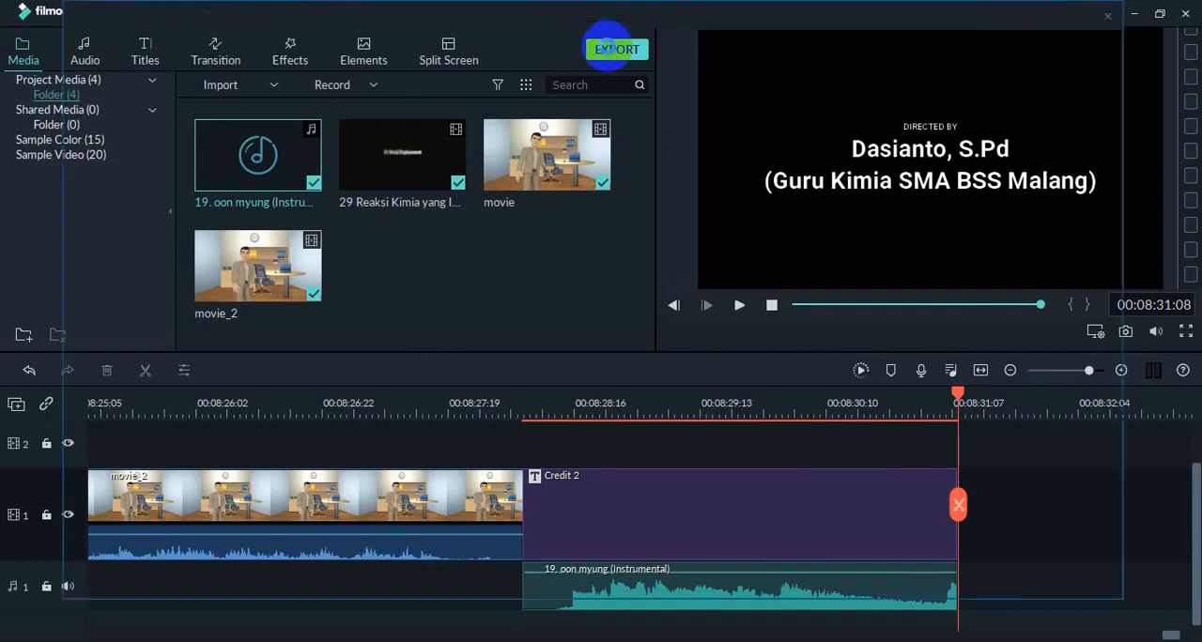